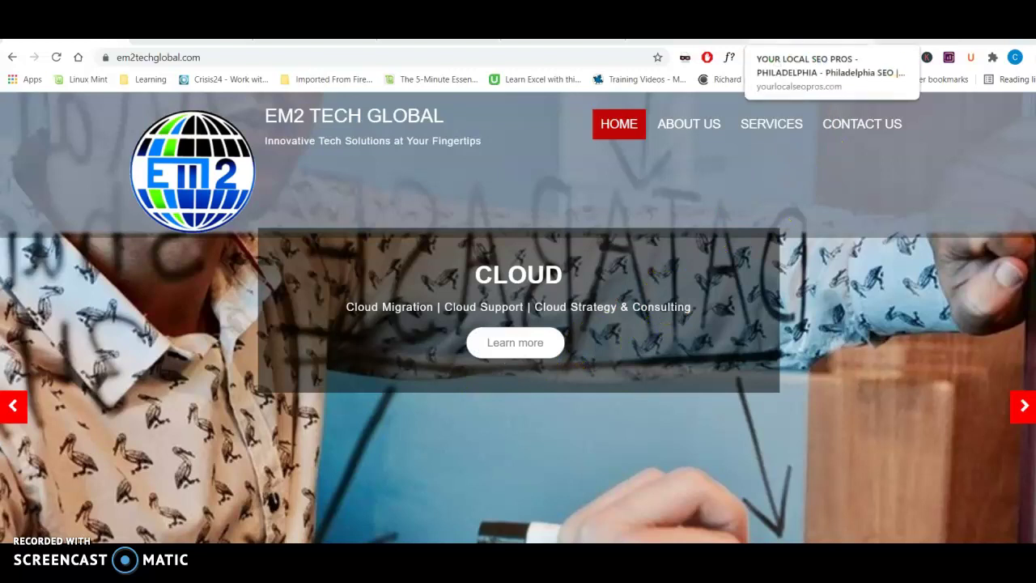
- Switch to the yourlocalseopros.com Philly SEO and Web Design tab
{"action": "left_click", "coordinate": [809, 36]}
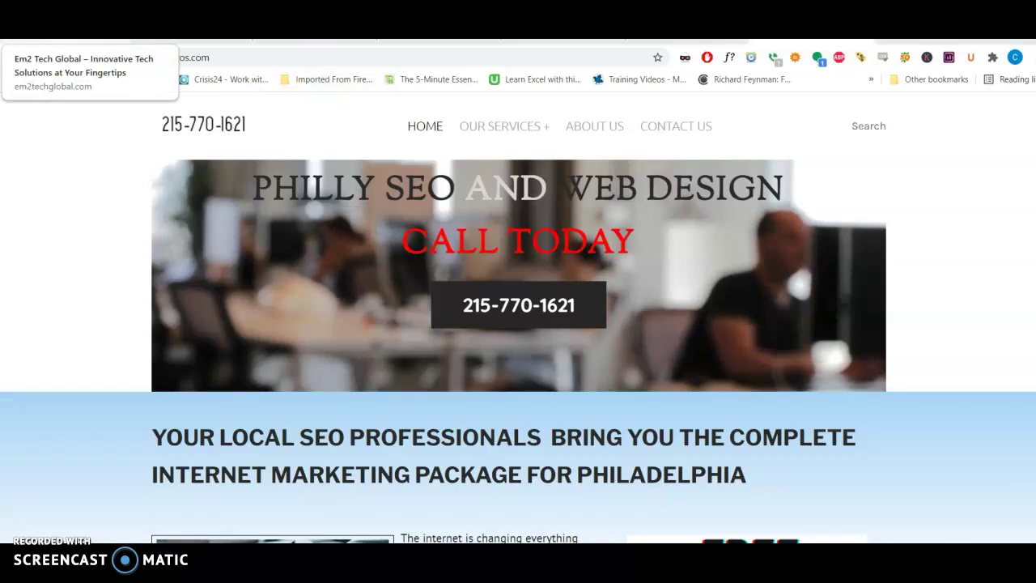
- Return to the em2techglobal.com homepage tab
{"action": "left_click", "coordinate": [89, 29]}
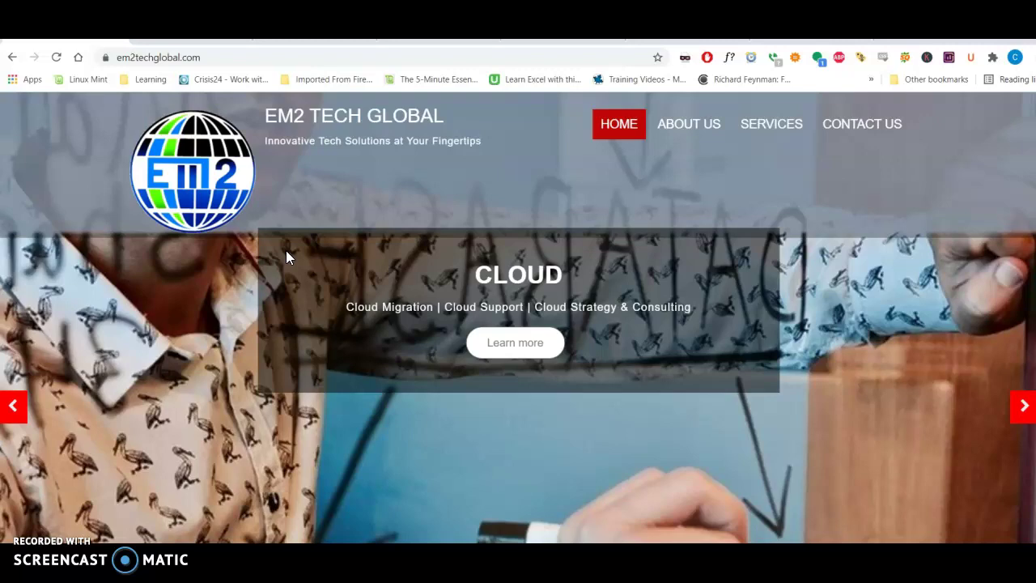
- Scroll the em2techglobal.com homepage to the Services cards and open the Cloud service
{"action": "scroll", "coordinate": [351, 328], "scroll_direction": "down", "scroll_amount": 15}
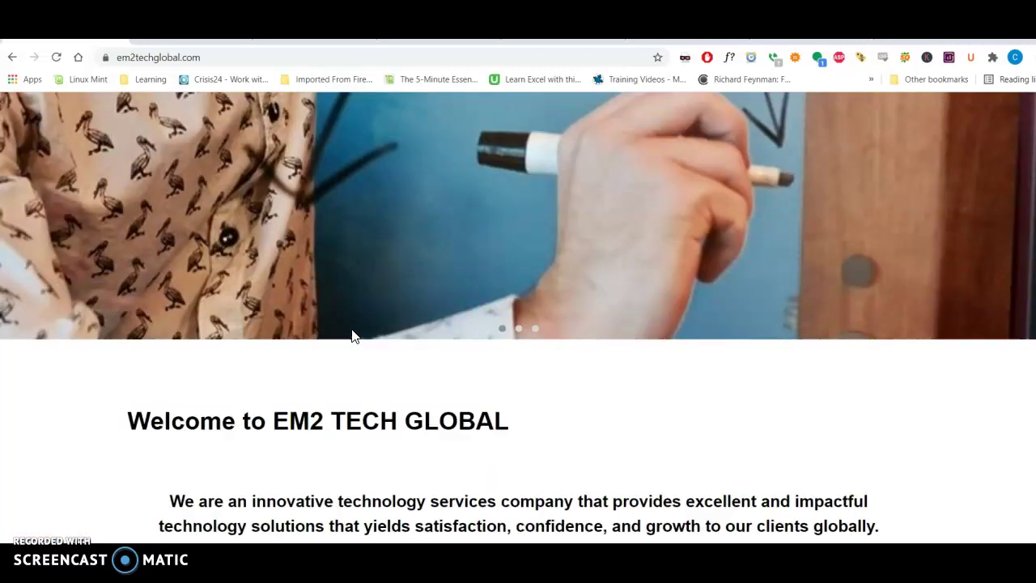
{"action": "scroll", "coordinate": [355, 336], "scroll_direction": "up", "scroll_amount": 2}
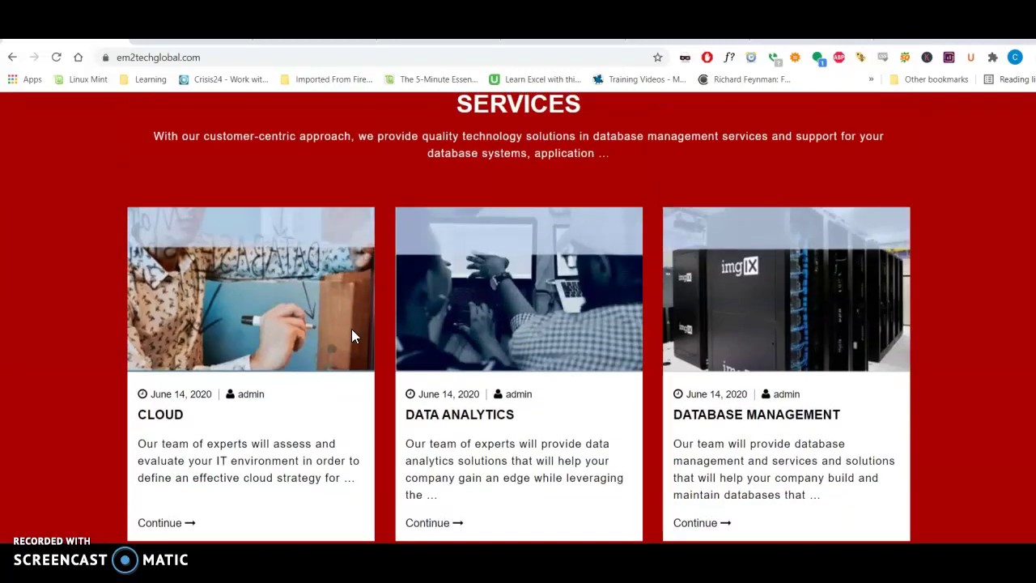
{"action": "scroll", "coordinate": [351, 330], "scroll_direction": "up", "scroll_amount": 6}
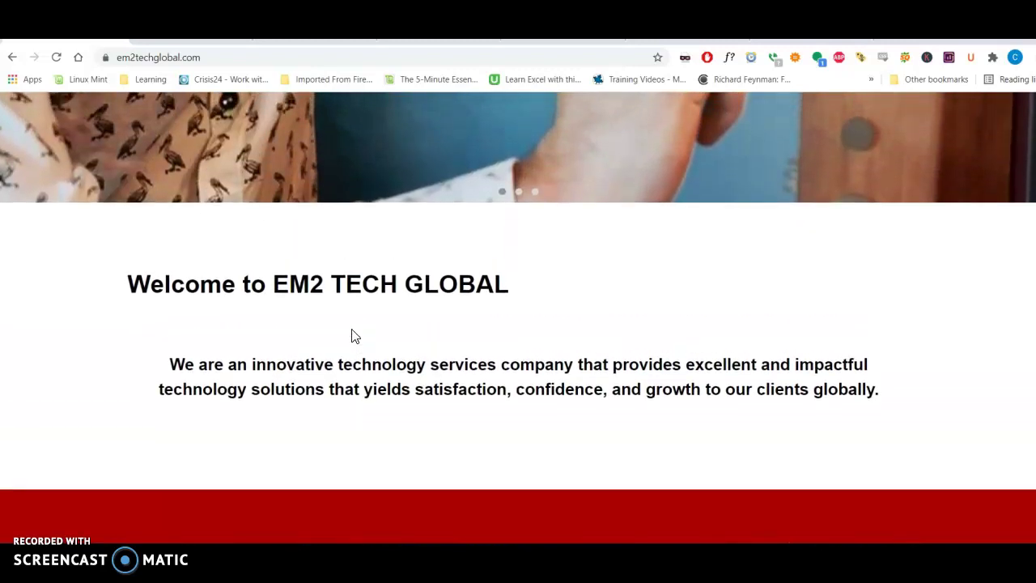
{"action": "scroll", "coordinate": [352, 332], "scroll_direction": "up", "scroll_amount": 3}
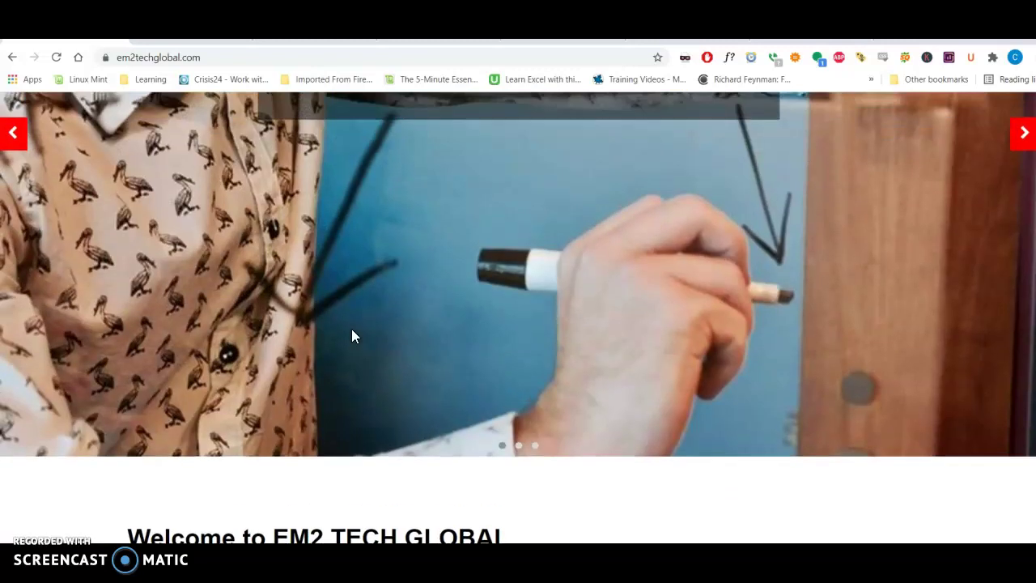
{"action": "scroll", "coordinate": [352, 332], "scroll_direction": "down", "scroll_amount": 4}
{"action": "scroll", "coordinate": [352, 332], "scroll_direction": "up", "scroll_amount": 3}
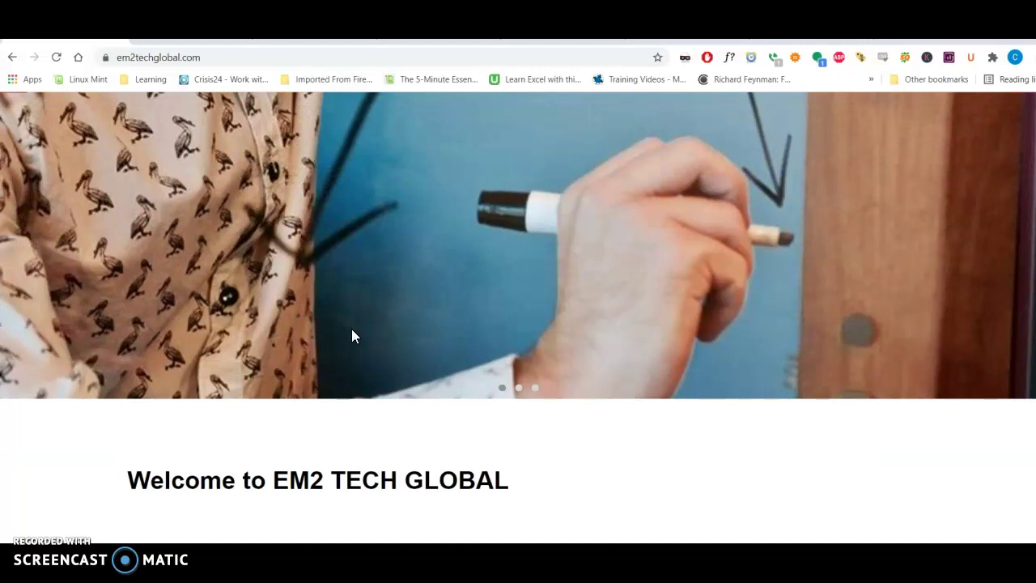
{"action": "scroll", "coordinate": [352, 332], "scroll_direction": "down", "scroll_amount": 4}
{"action": "left_click", "coordinate": [351, 332]}
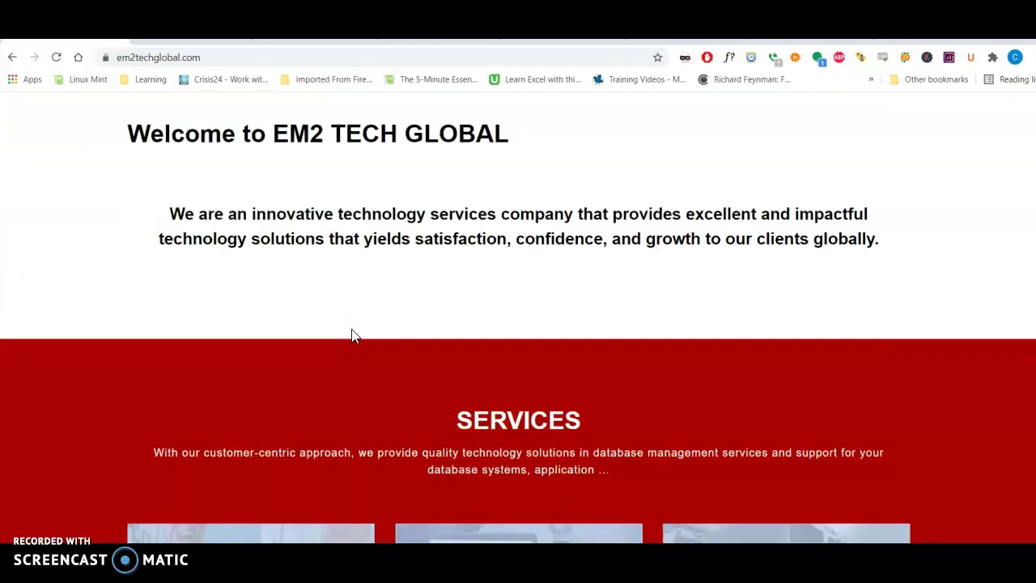
- Read through the Cloud (Microsoft Azure) service article
{"action": "scroll", "coordinate": [352, 335], "scroll_direction": "down", "scroll_amount": 3}
{"action": "scroll", "coordinate": [353, 335], "scroll_direction": "down", "scroll_amount": 3}
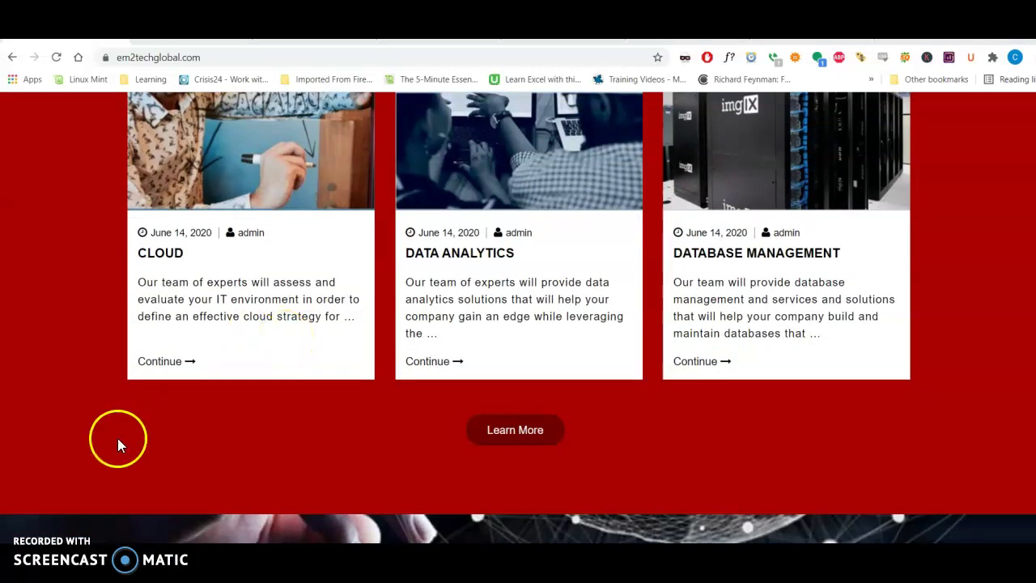
{"action": "scroll", "coordinate": [47, 521], "scroll_direction": "up", "scroll_amount": 10}
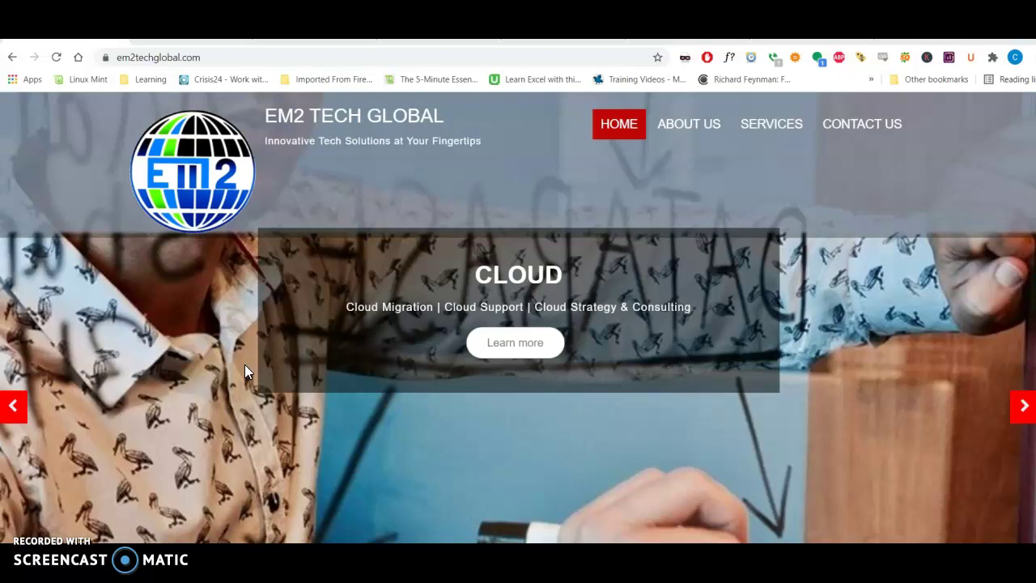
{"action": "scroll", "coordinate": [244, 366], "scroll_direction": "down", "scroll_amount": 6}
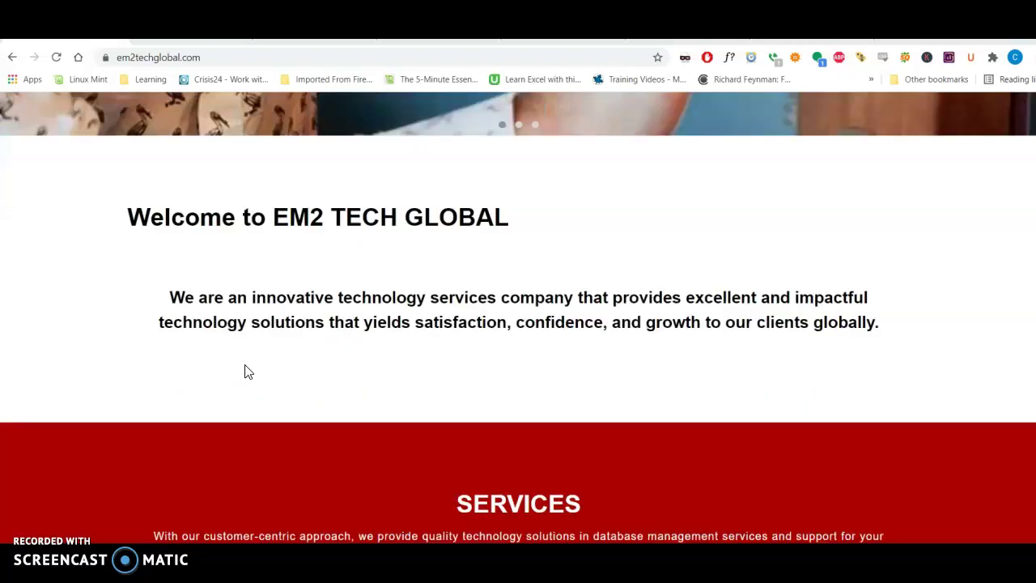
{"action": "scroll", "coordinate": [249, 372], "scroll_direction": "down", "scroll_amount": 3}
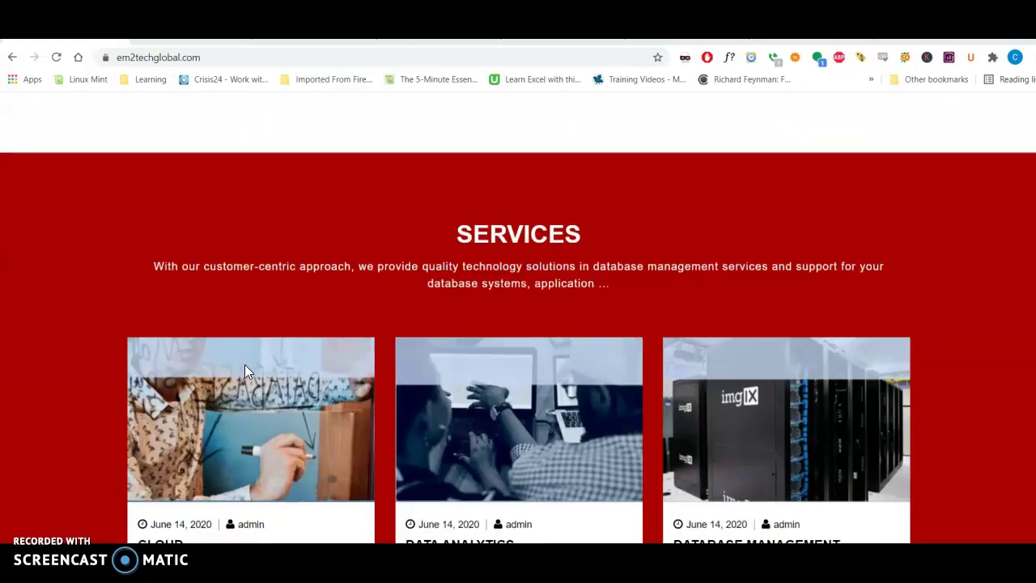
{"action": "scroll", "coordinate": [247, 371], "scroll_direction": "down", "scroll_amount": 3}
{"action": "left_click", "coordinate": [266, 298]}
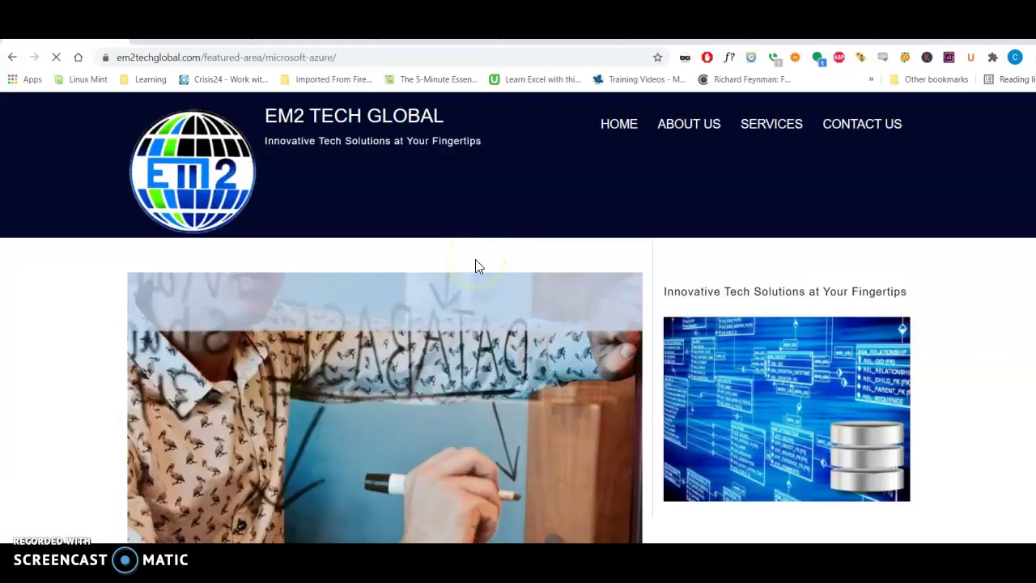
{"action": "key", "text": "alt+Left"}
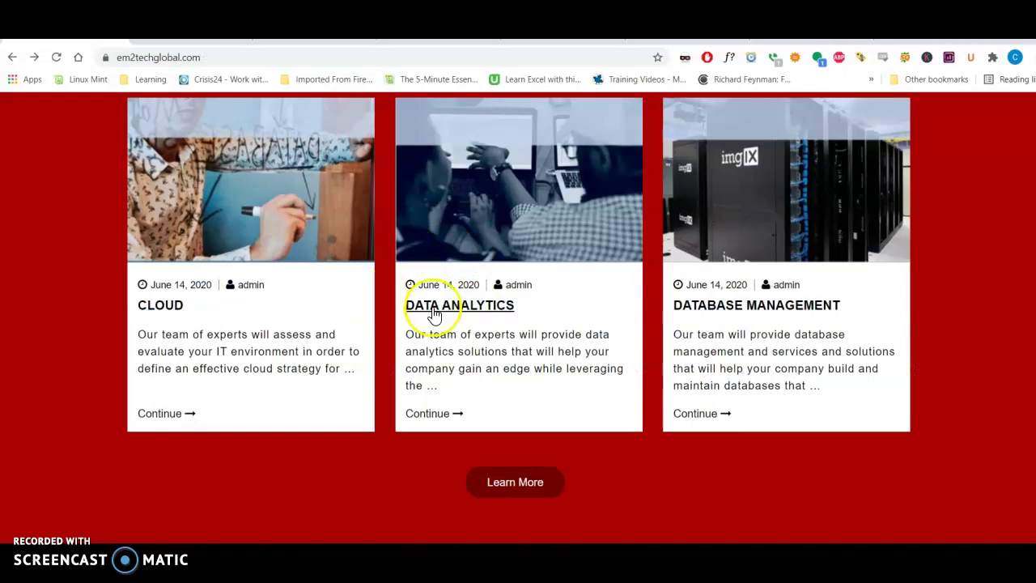
{"action": "key", "text": "alt+Tab"}
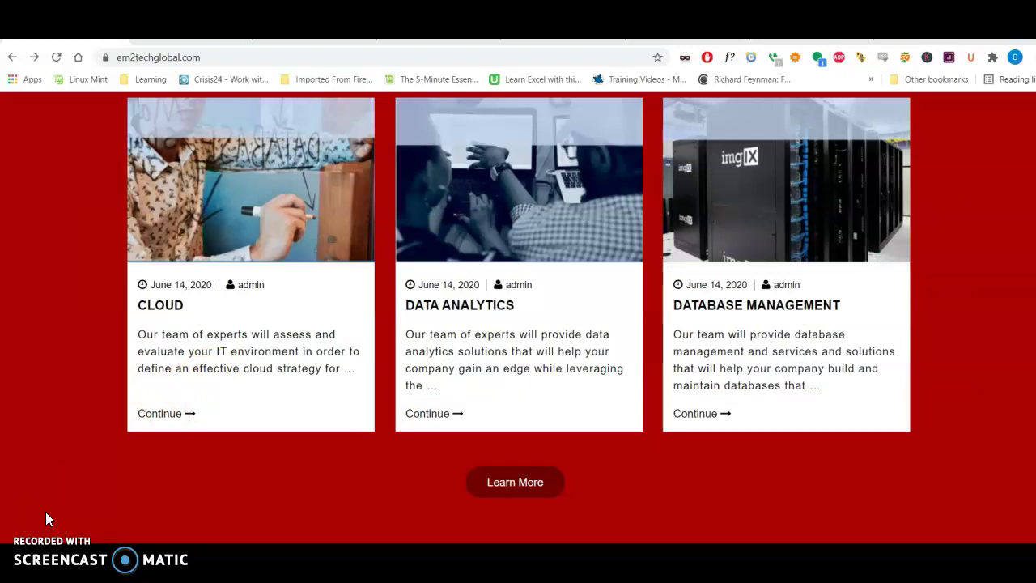
{"action": "scroll", "coordinate": [46, 518], "scroll_direction": "up", "scroll_amount": 4}
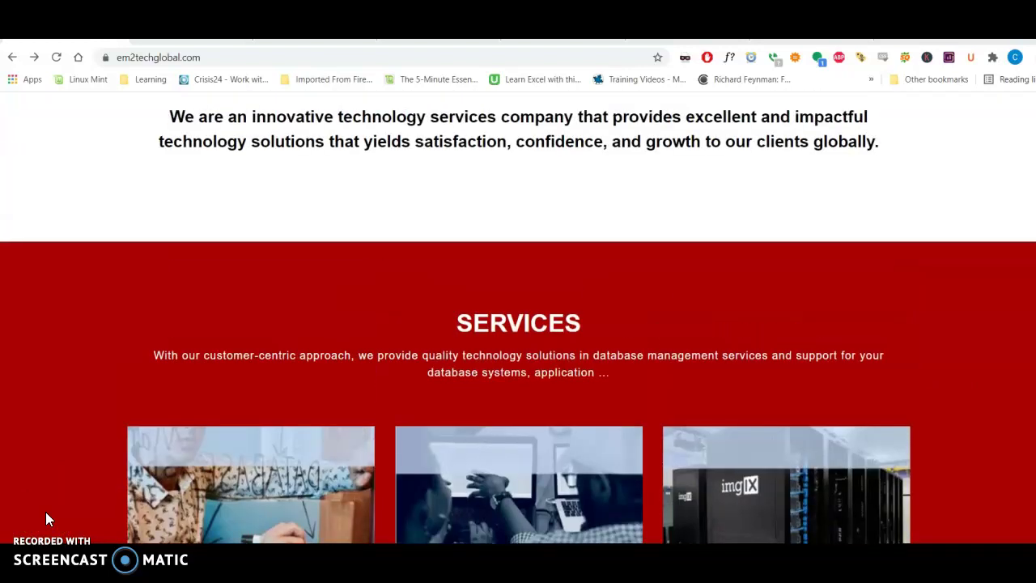
{"action": "scroll", "coordinate": [235, 378], "scroll_direction": "up", "scroll_amount": 3}
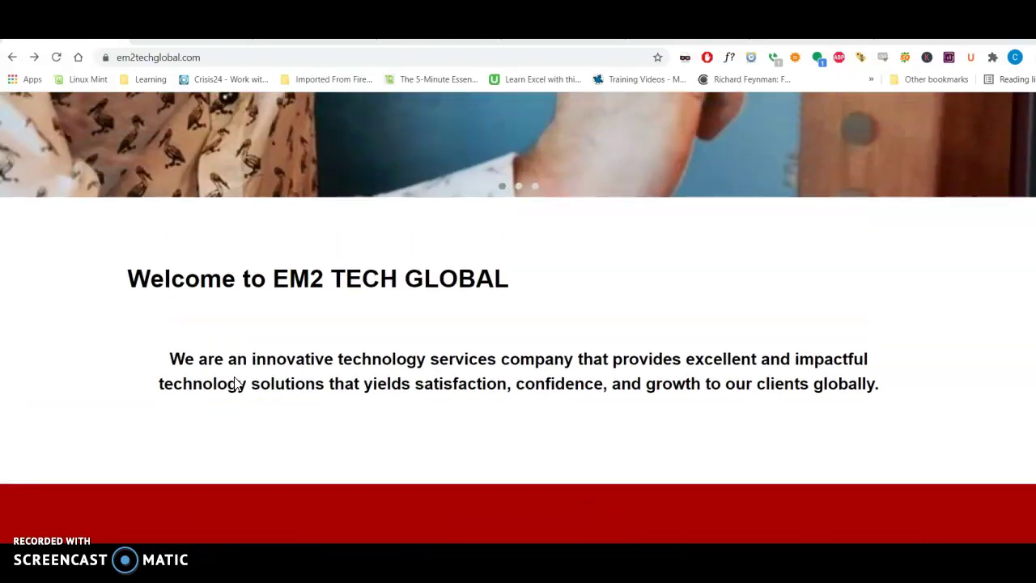
{"action": "scroll", "coordinate": [235, 384], "scroll_direction": "up", "scroll_amount": 5}
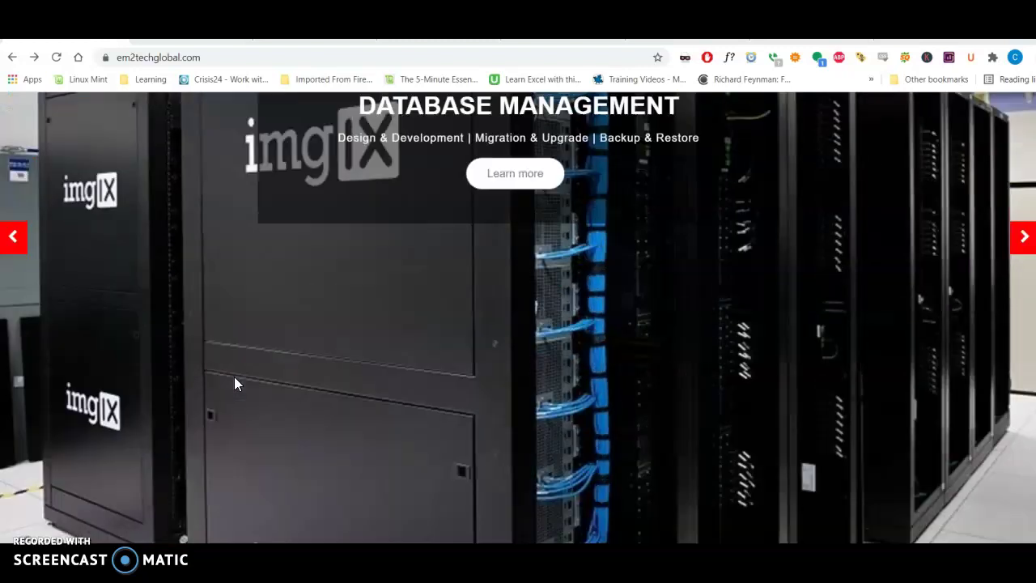
- Switch to the Google window and review the Philadelphia IT services results
{"action": "left_click", "coordinate": [290, 70]}
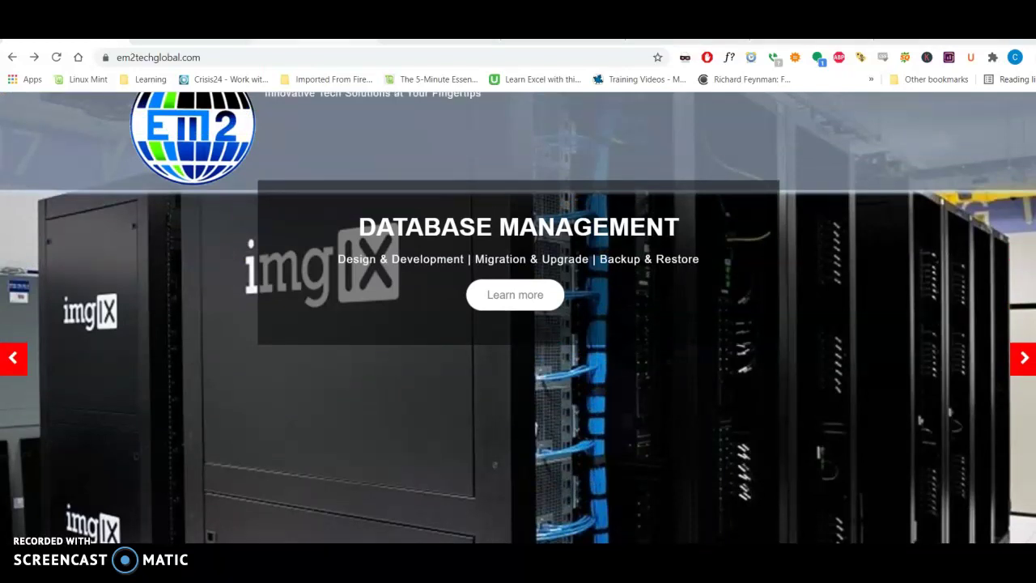
{"action": "key", "text": "ctrl+Tab"}
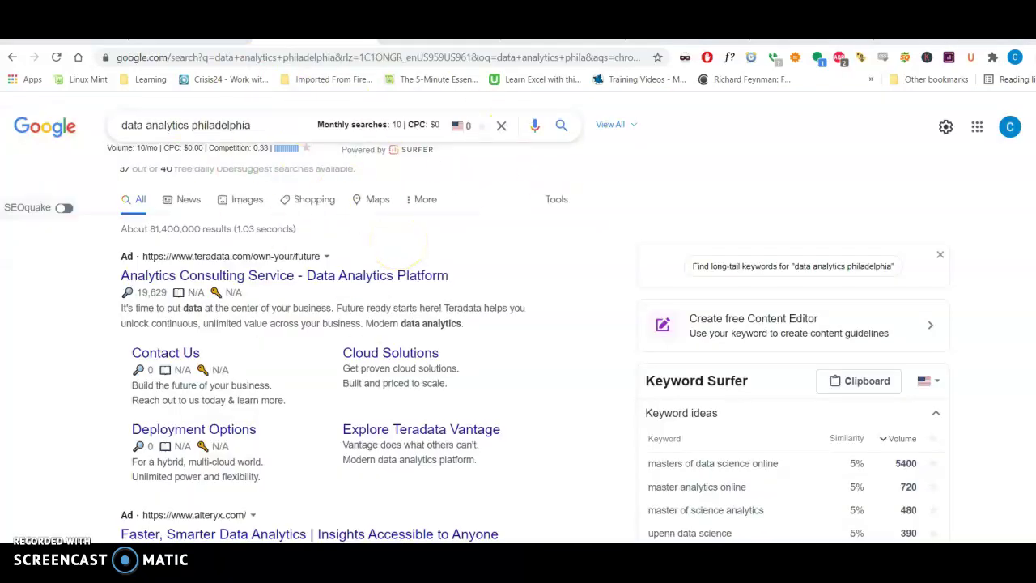
{"action": "key", "text": "alt+Tab"}
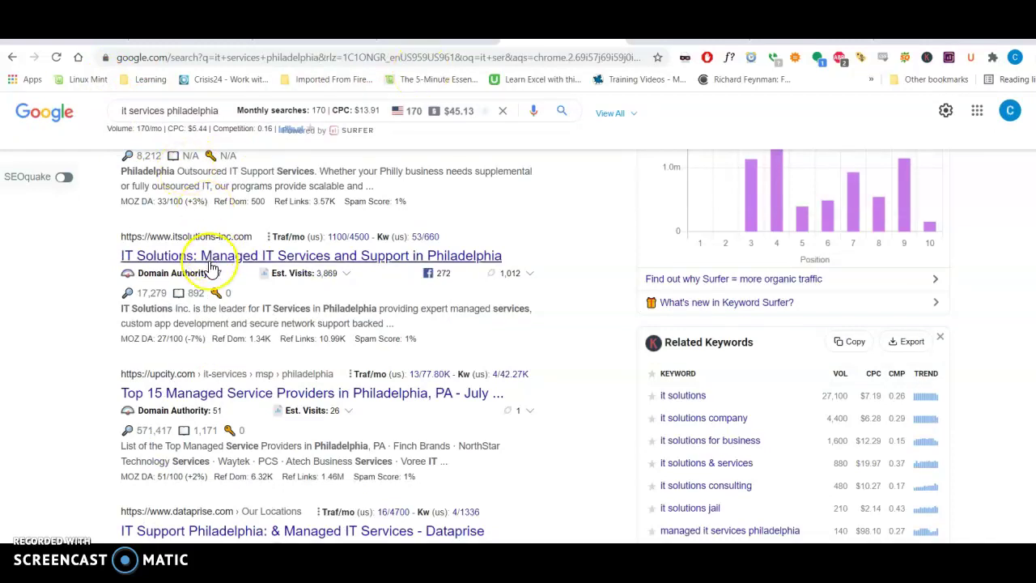
{"action": "scroll", "coordinate": [208, 266], "scroll_direction": "down", "scroll_amount": 3}
{"action": "scroll", "coordinate": [211, 267], "scroll_direction": "down", "scroll_amount": 3}
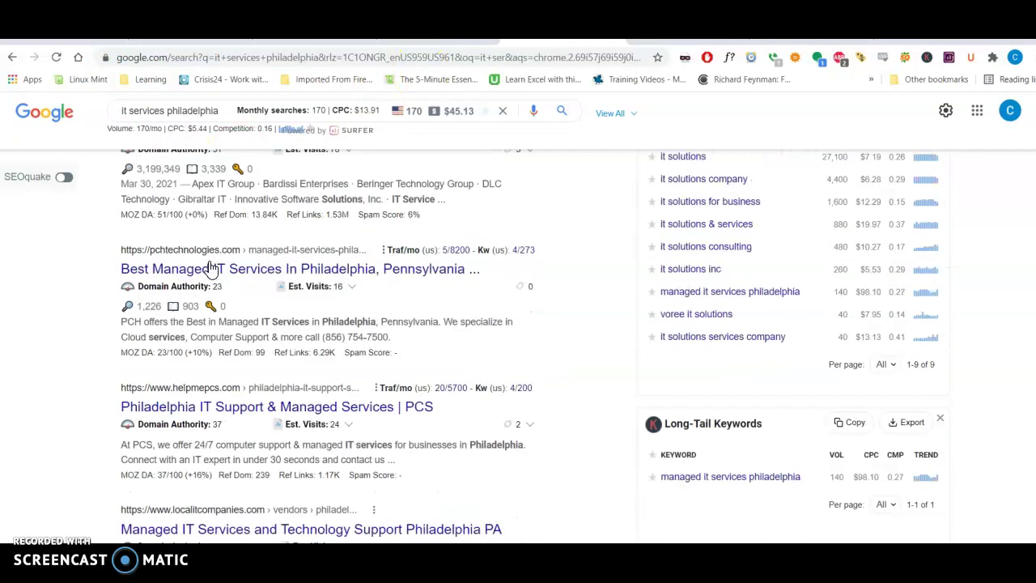
{"action": "scroll", "coordinate": [210, 261], "scroll_direction": "down", "scroll_amount": 1}
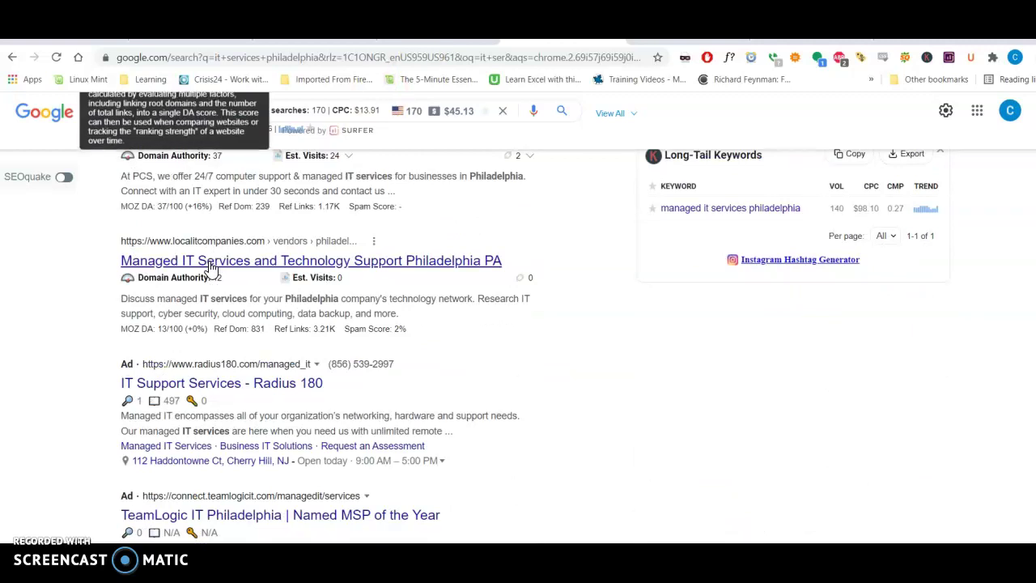
{"action": "scroll", "coordinate": [209, 267], "scroll_direction": "down", "scroll_amount": 7}
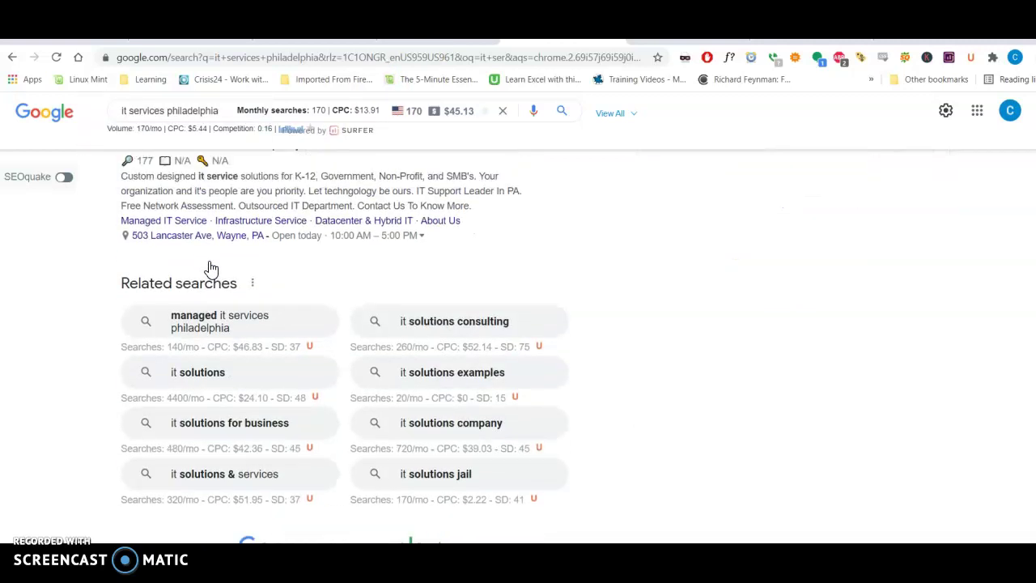
{"action": "scroll", "coordinate": [209, 267], "scroll_direction": "up", "scroll_amount": 5}
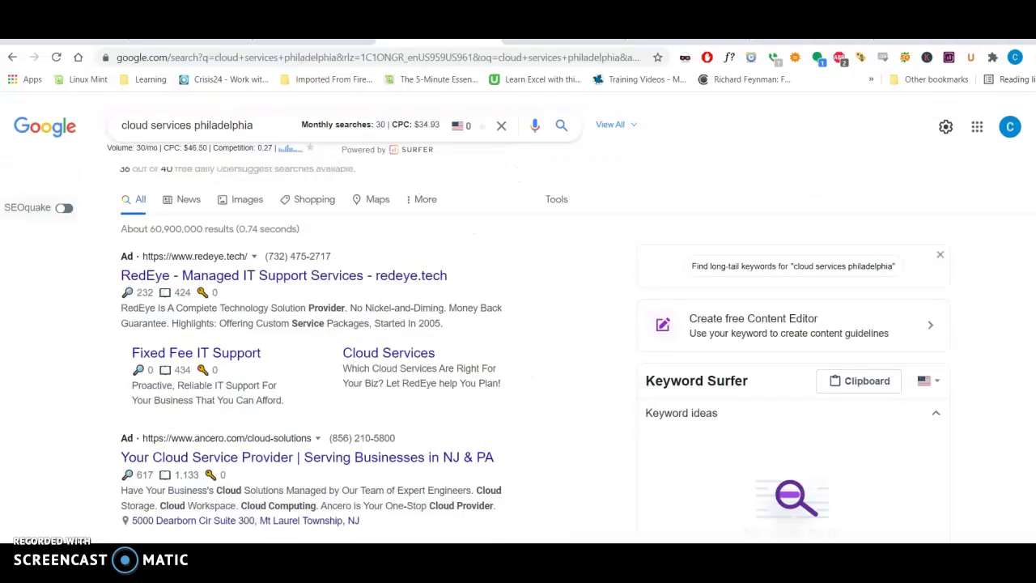
- Look through the cloud services philadelphia results, showing 30 monthly searches
{"action": "left_click", "coordinate": [261, 438]}
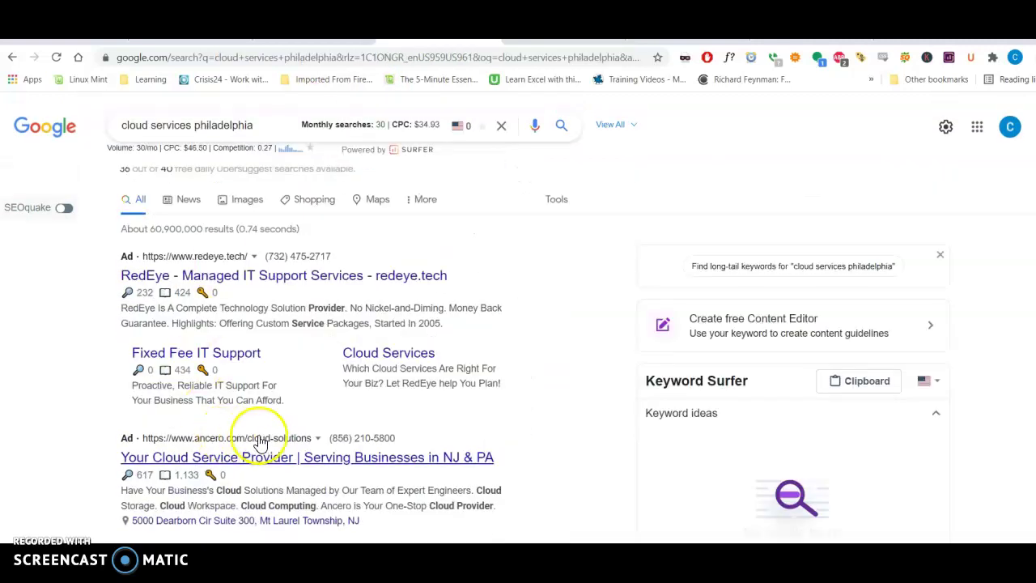
{"action": "scroll", "coordinate": [260, 438], "scroll_direction": "down", "scroll_amount": 6}
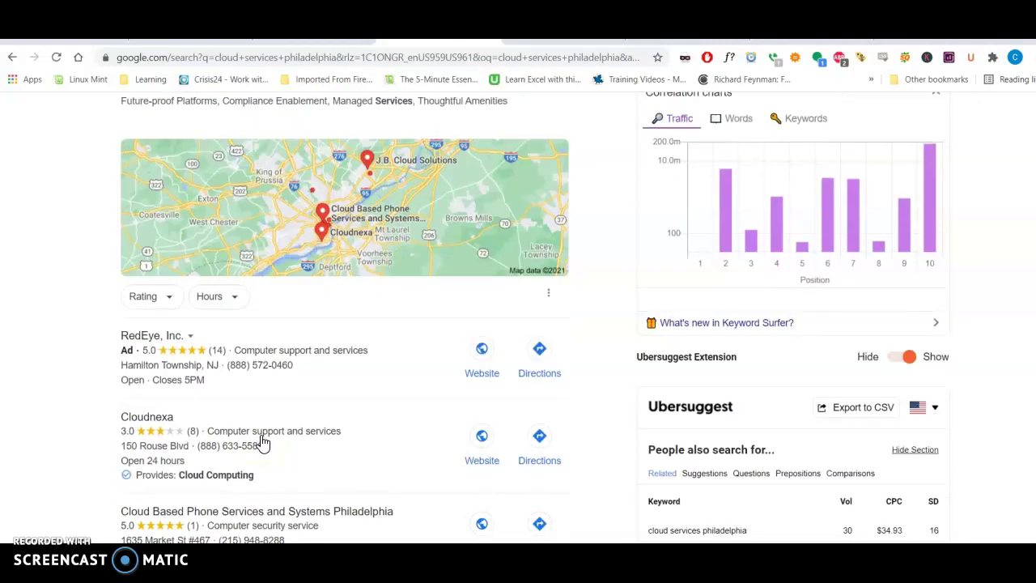
{"action": "scroll", "coordinate": [261, 438], "scroll_direction": "down", "scroll_amount": 3}
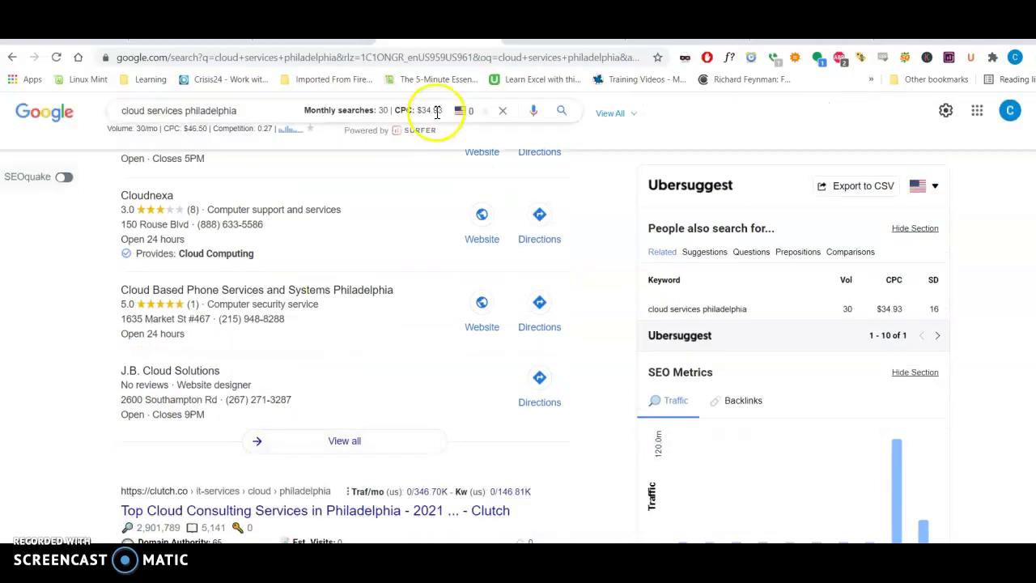
{"action": "left_click", "coordinate": [425, 57]}
{"action": "scroll", "coordinate": [290, 271], "scroll_direction": "down", "scroll_amount": 3}
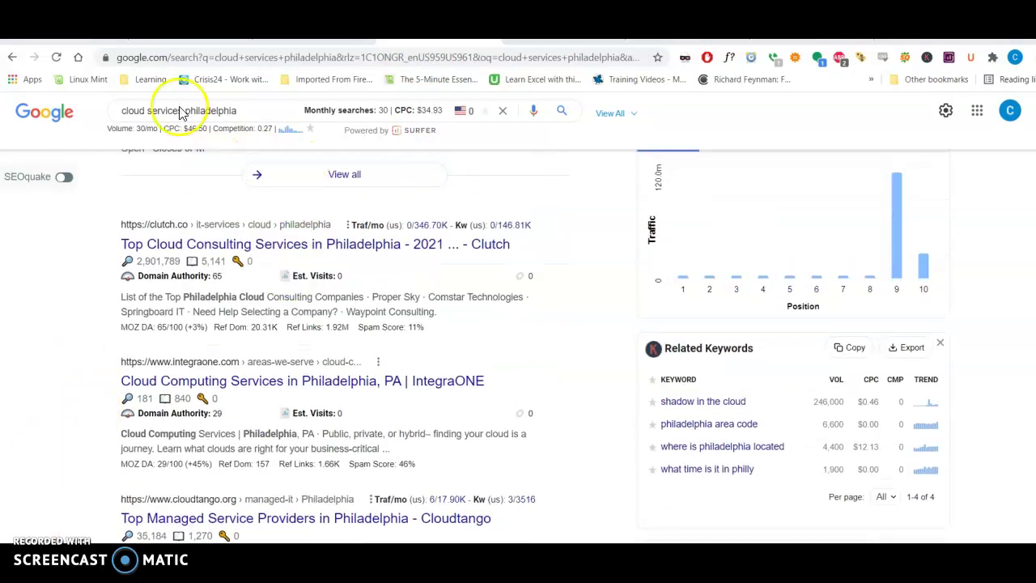
- Scroll the em2techglobal.com homepage down to the footer and back to the top
{"action": "left_click", "coordinate": [113, 31]}
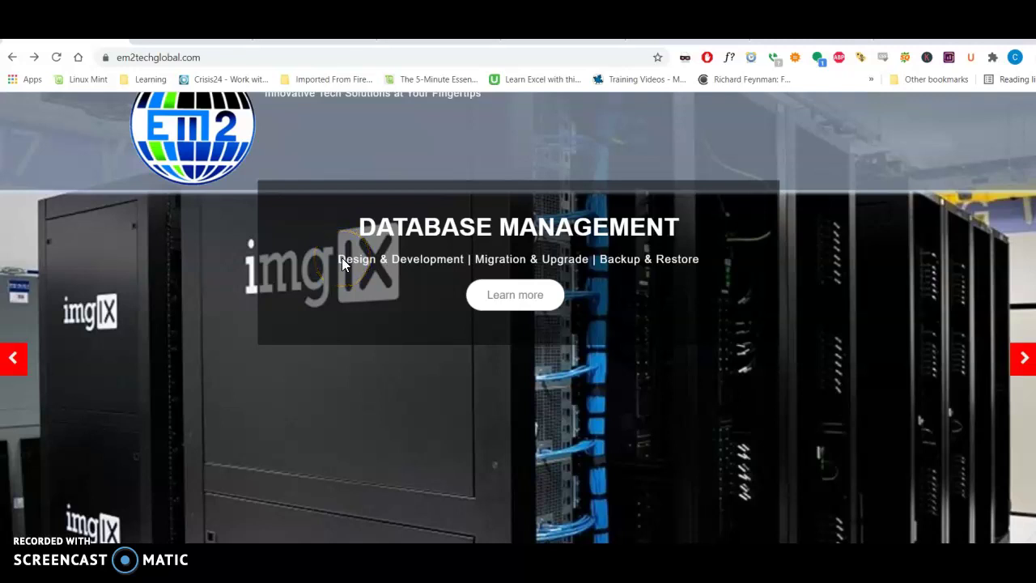
{"action": "scroll", "coordinate": [342, 257], "scroll_direction": "up", "scroll_amount": 1}
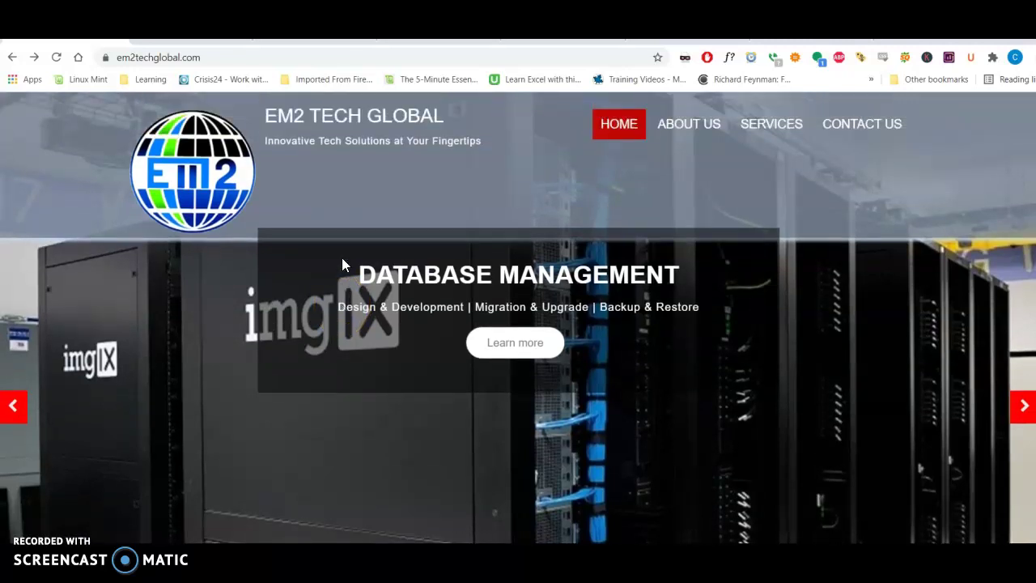
{"action": "scroll", "coordinate": [342, 258], "scroll_direction": "down", "scroll_amount": 20}
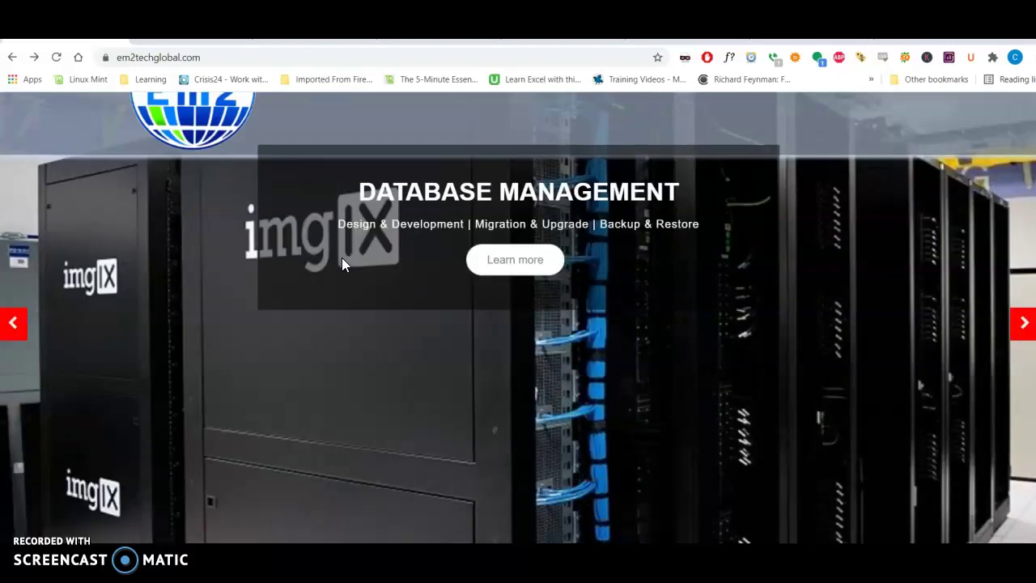
{"action": "scroll", "coordinate": [341, 257], "scroll_direction": "down", "scroll_amount": 3}
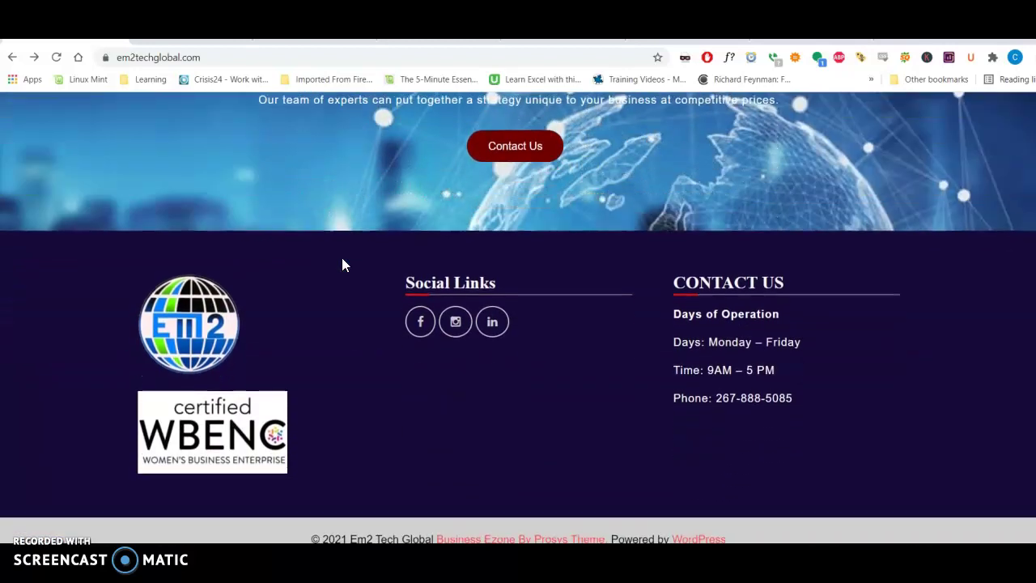
{"action": "scroll", "coordinate": [342, 257], "scroll_direction": "up", "scroll_amount": 20}
{"action": "scroll", "coordinate": [341, 258], "scroll_direction": "up", "scroll_amount": 3}
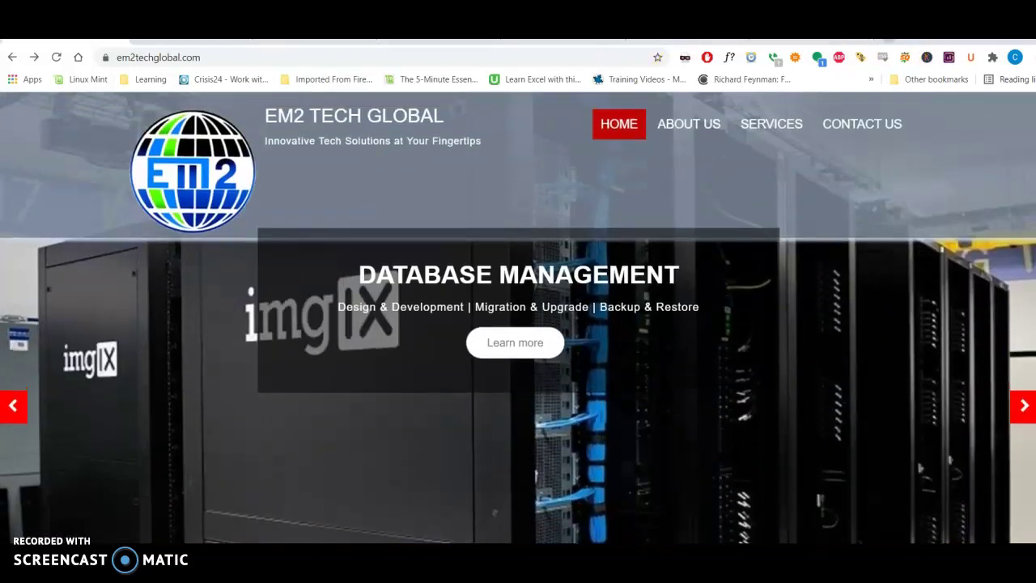
{"action": "key", "text": "ctrl+t"}
{"action": "type", "text": "wor"}
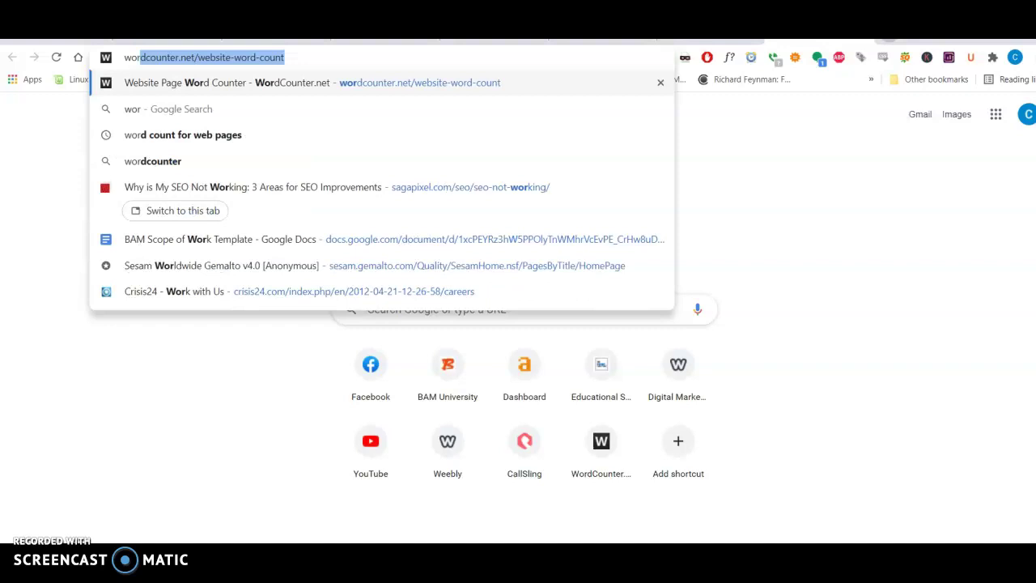
{"action": "key", "text": "Return"}
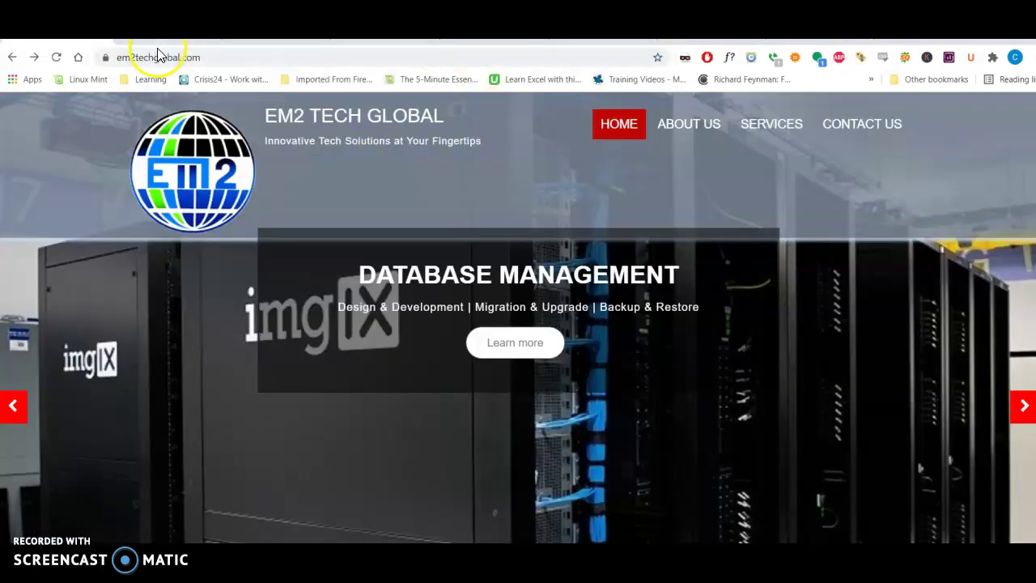
{"action": "left_click", "coordinate": [160, 55]}
{"action": "key", "text": "ctrl+c"}
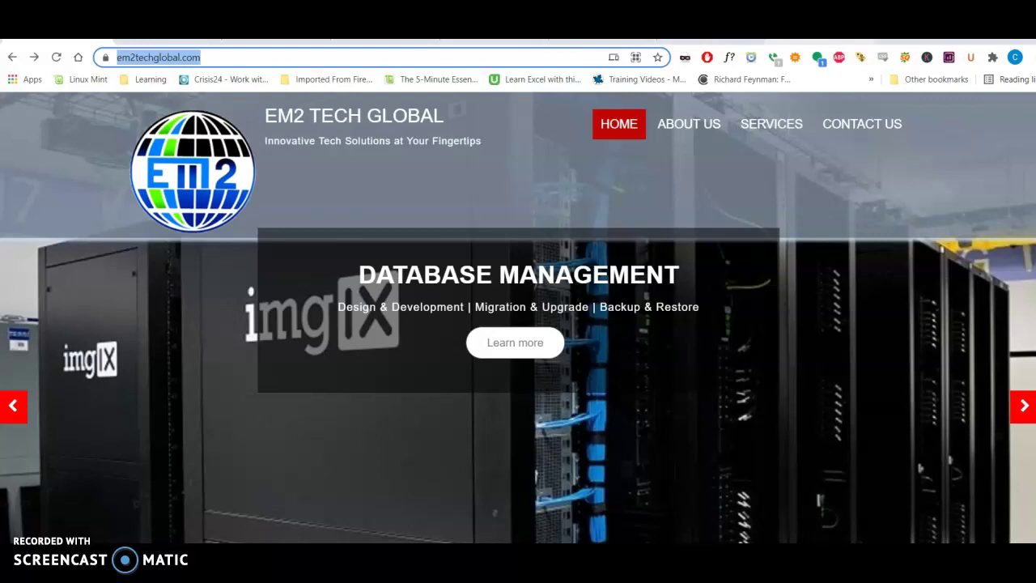
{"action": "key", "text": "ctrl+Tab"}
{"action": "left_click", "coordinate": [411, 234]}
{"action": "key", "text": "ctrl+v"}
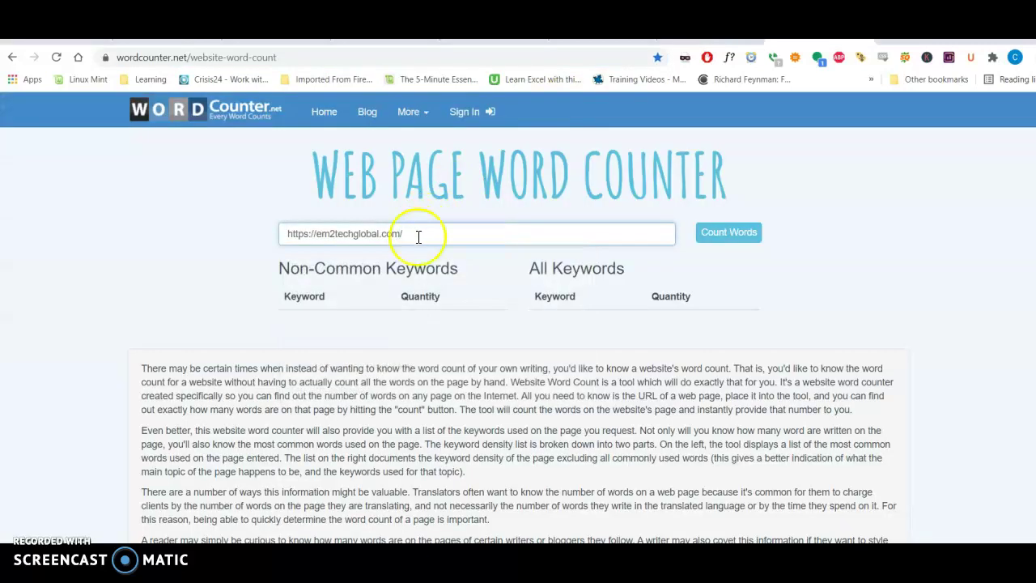
{"action": "left_click", "coordinate": [722, 233]}
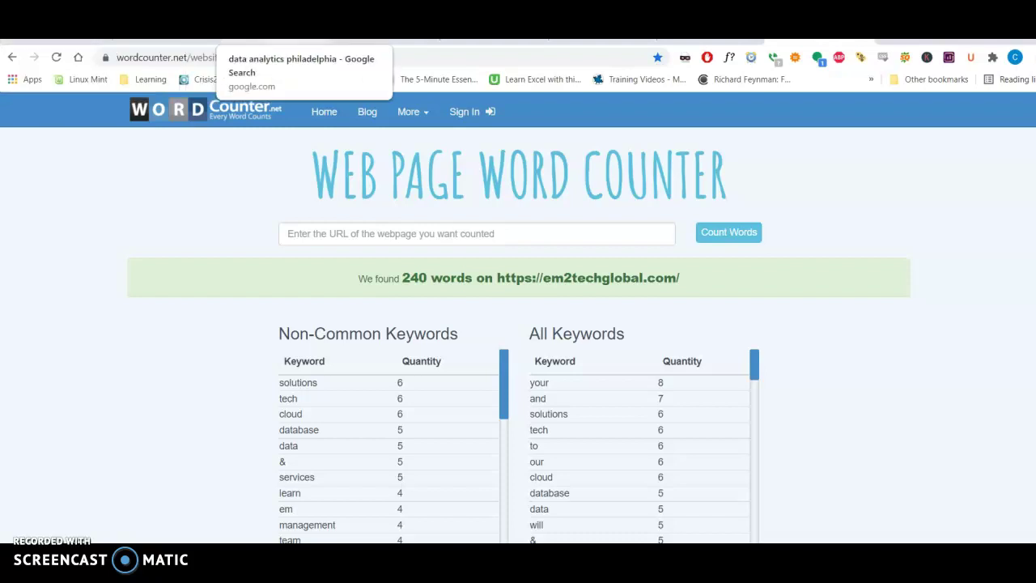
- Browse the Philadelphia IT search results and open Dataprise's dataprise.com/locations/philadelphia page
{"action": "left_click", "coordinate": [267, 31]}
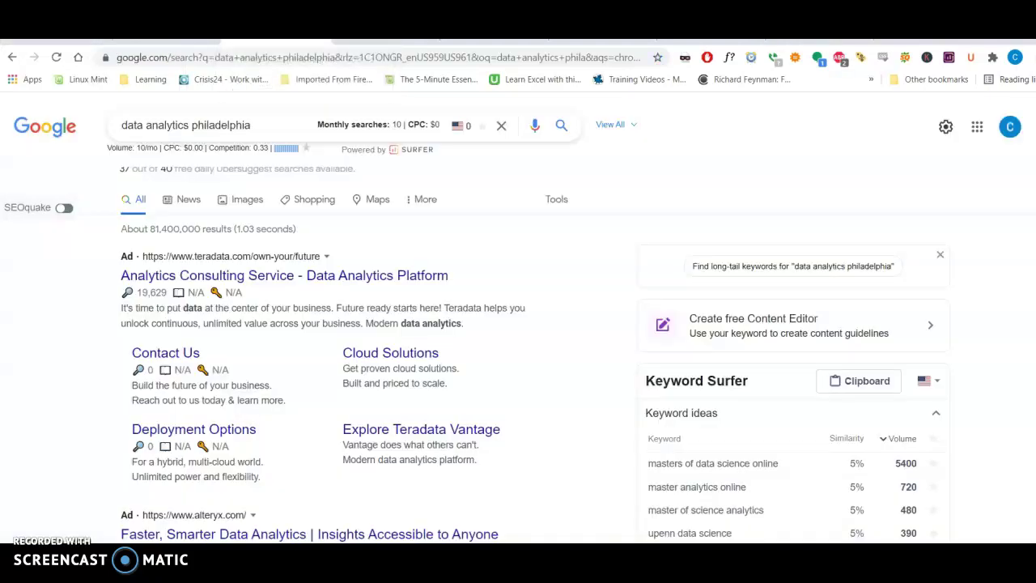
{"action": "scroll", "coordinate": [137, 366], "scroll_direction": "down", "scroll_amount": 5}
{"action": "scroll", "coordinate": [137, 366], "scroll_direction": "down", "scroll_amount": 4}
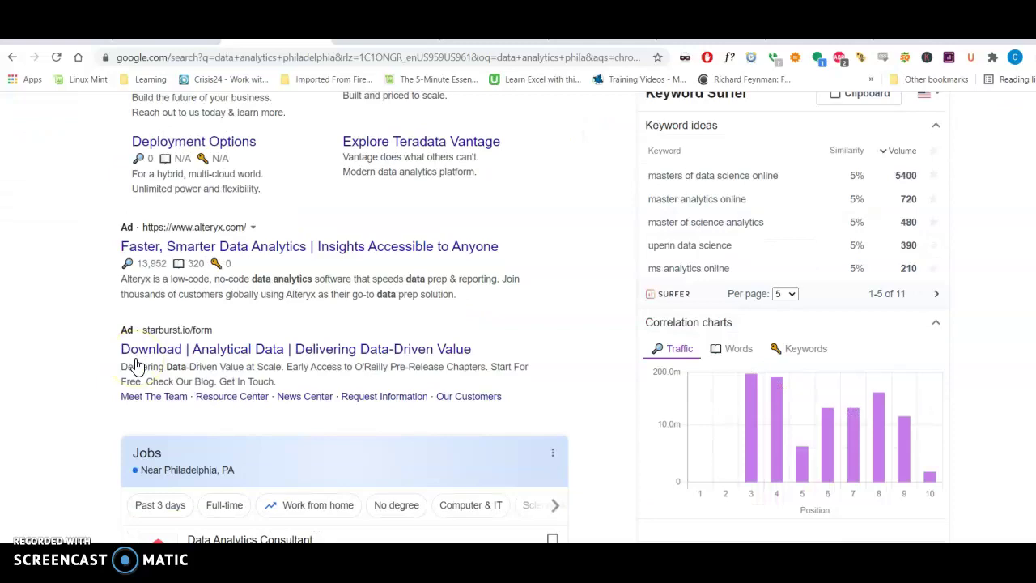
{"action": "scroll", "coordinate": [138, 366], "scroll_direction": "down", "scroll_amount": 6}
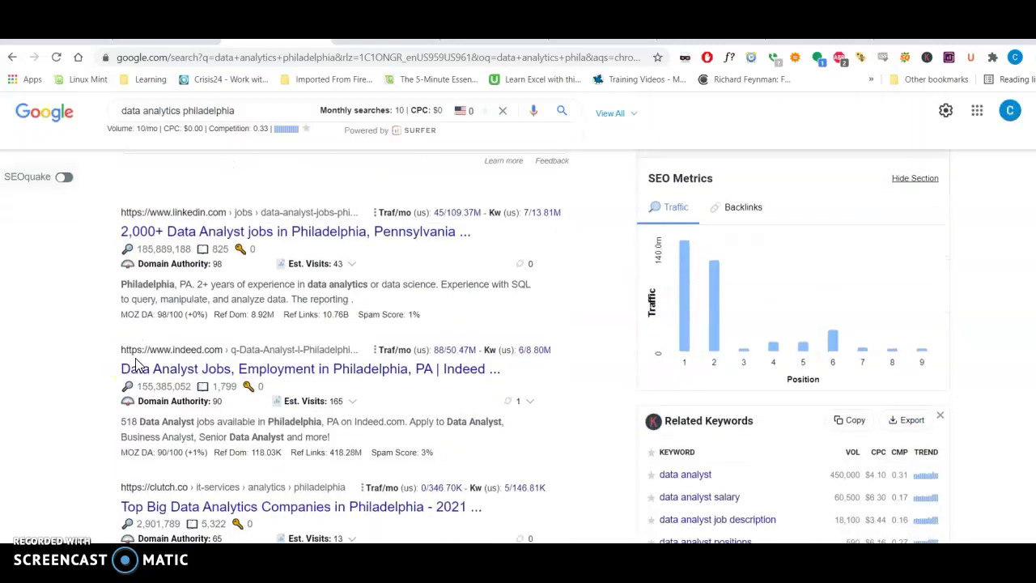
{"action": "scroll", "coordinate": [137, 366], "scroll_direction": "down", "scroll_amount": 4}
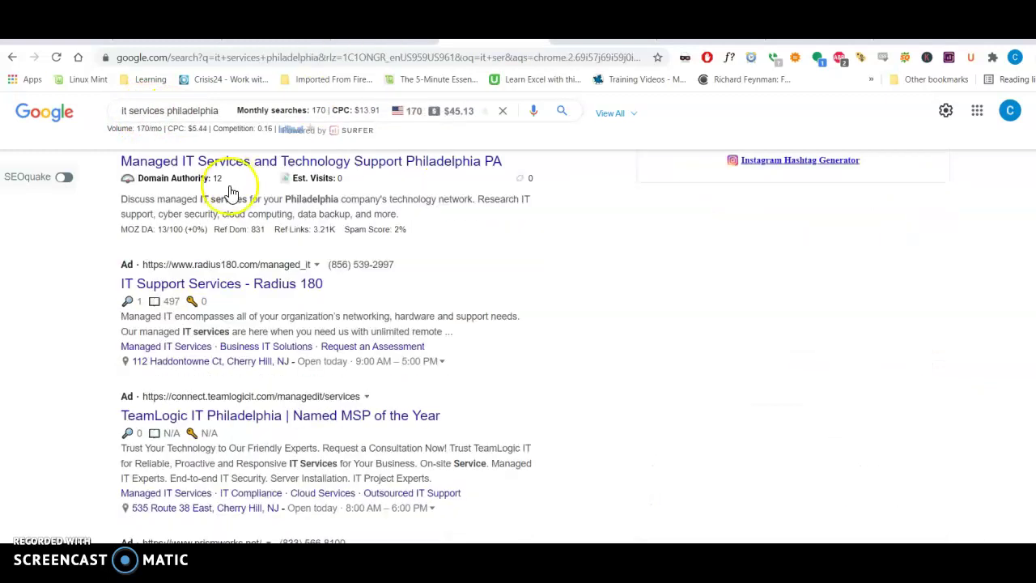
{"action": "mouse_move", "coordinate": [174, 179]}
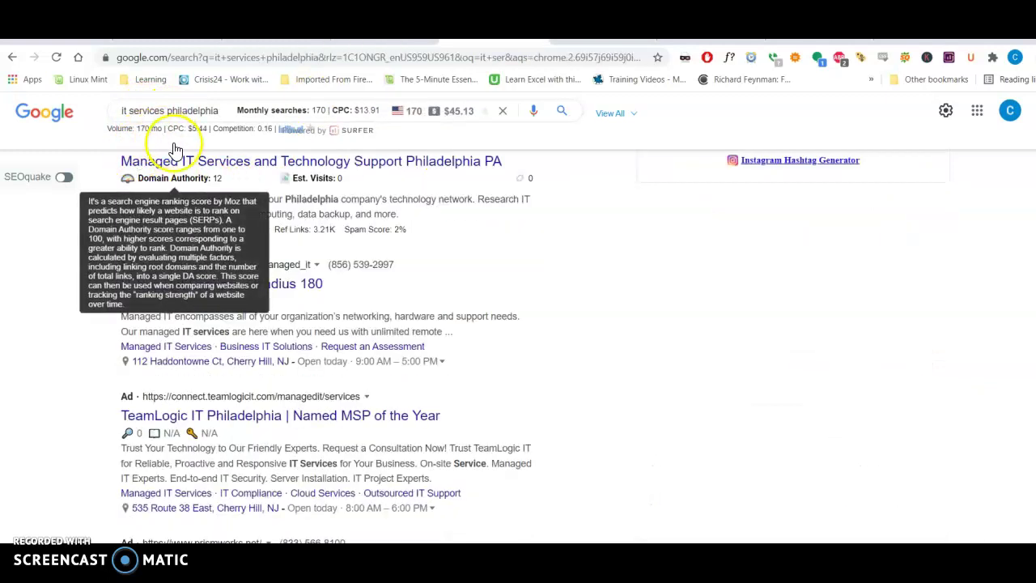
{"action": "scroll", "coordinate": [5, 412], "scroll_direction": "up", "scroll_amount": 1}
{"action": "scroll", "coordinate": [5, 411], "scroll_direction": "down", "scroll_amount": 5}
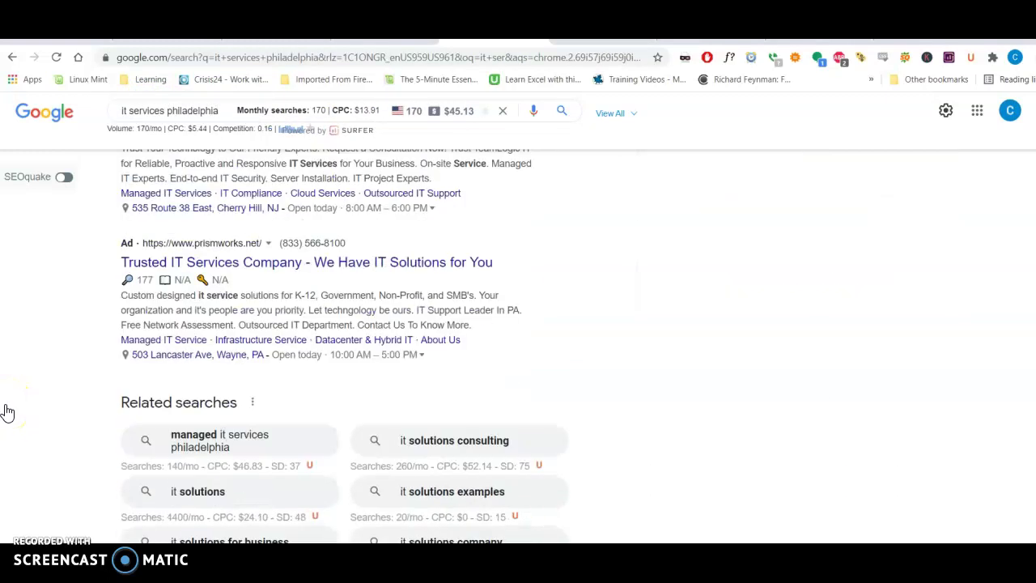
{"action": "scroll", "coordinate": [65, 300], "scroll_direction": "up", "scroll_amount": 10}
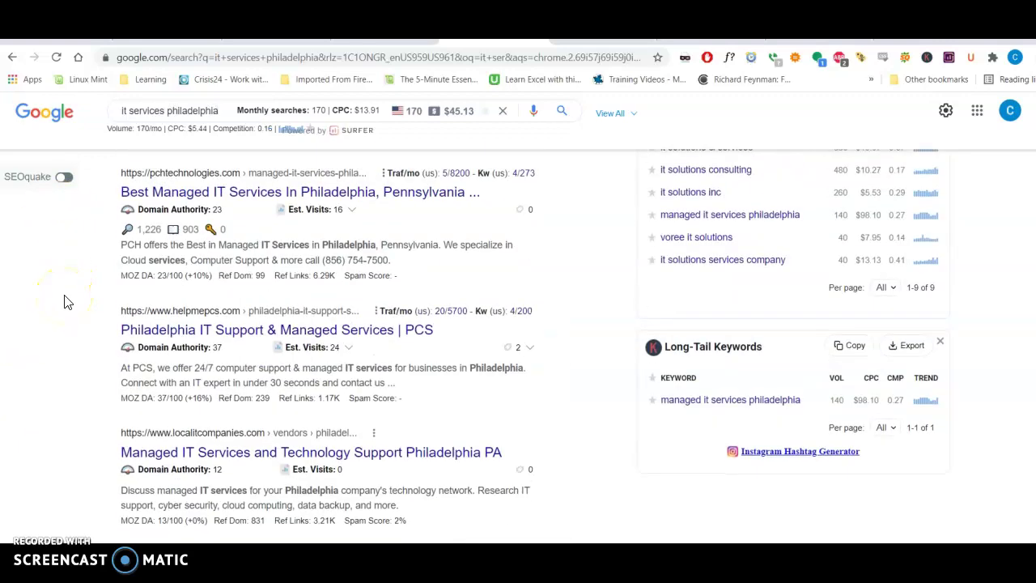
{"action": "scroll", "coordinate": [67, 302], "scroll_direction": "up", "scroll_amount": 4}
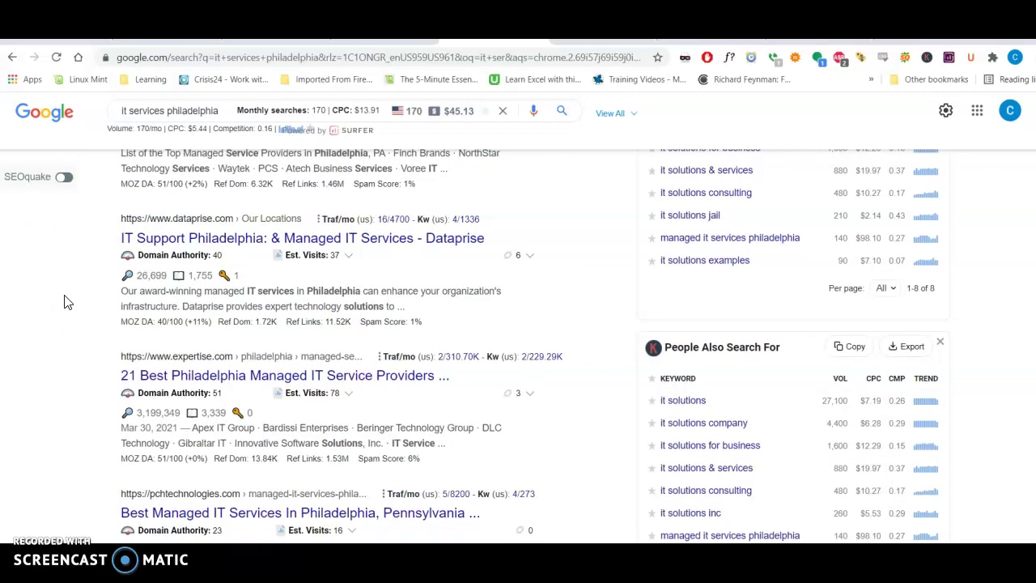
{"action": "scroll", "coordinate": [64, 300], "scroll_direction": "up", "scroll_amount": 2}
{"action": "left_click", "coordinate": [237, 263]}
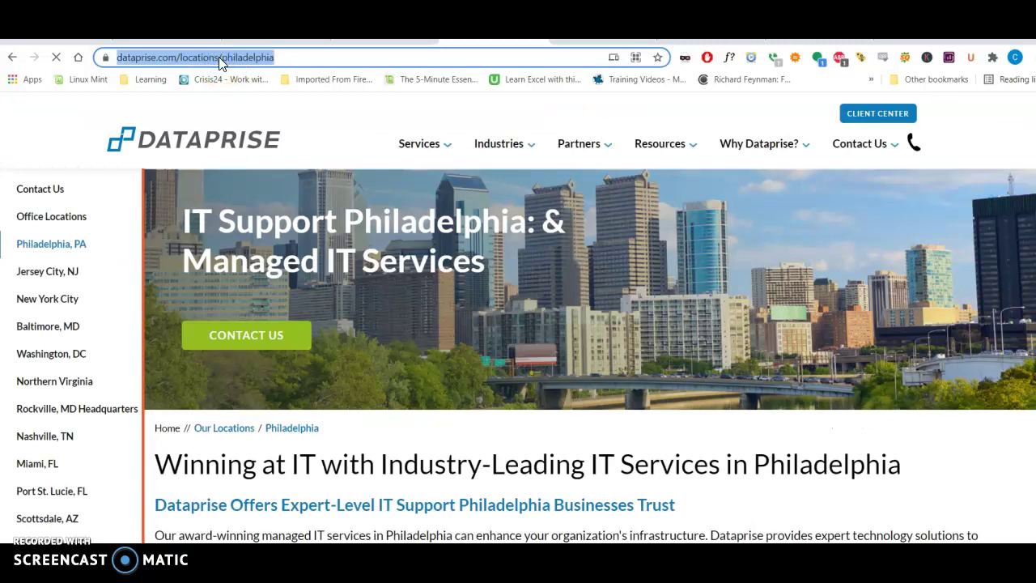
- Submit the dataprise.com/locations/philadelphia address to WordCounter.net for a word count
{"action": "key", "text": "ctrl+c"}
{"action": "key", "text": "ctrl+Tab"}
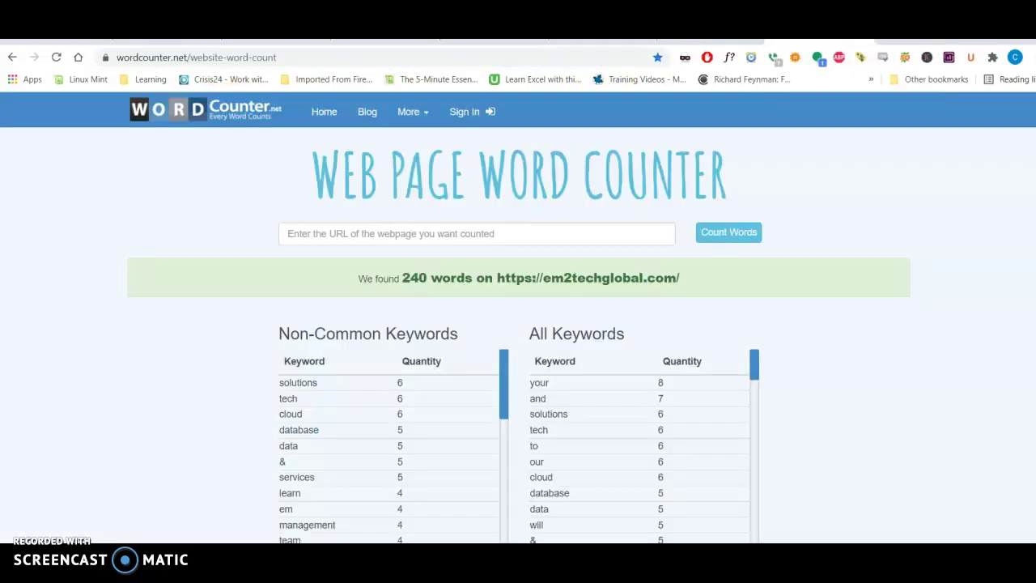
{"action": "left_click", "coordinate": [384, 234]}
{"action": "key", "text": "ctrl+v"}
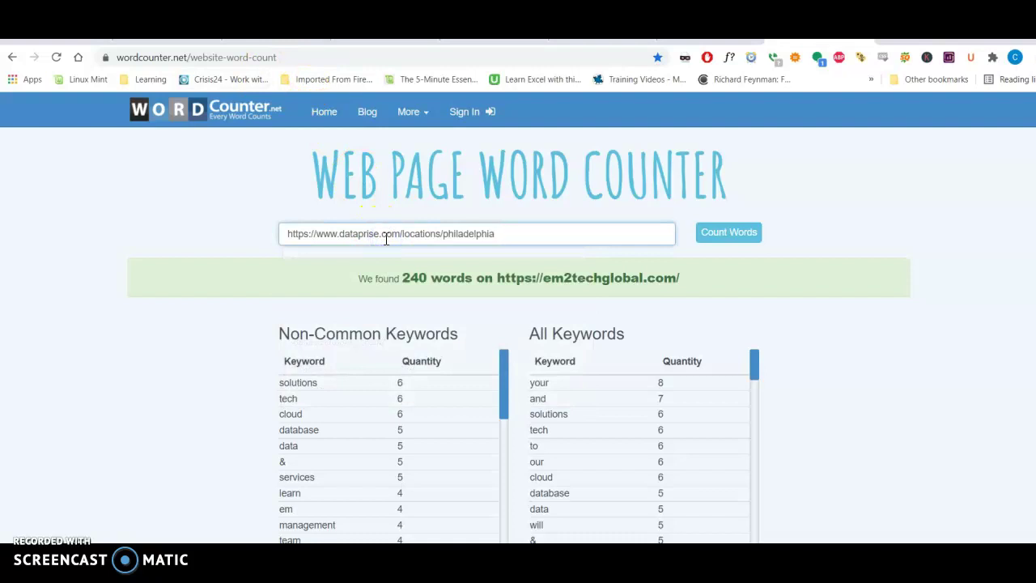
{"action": "left_click", "coordinate": [729, 232]}
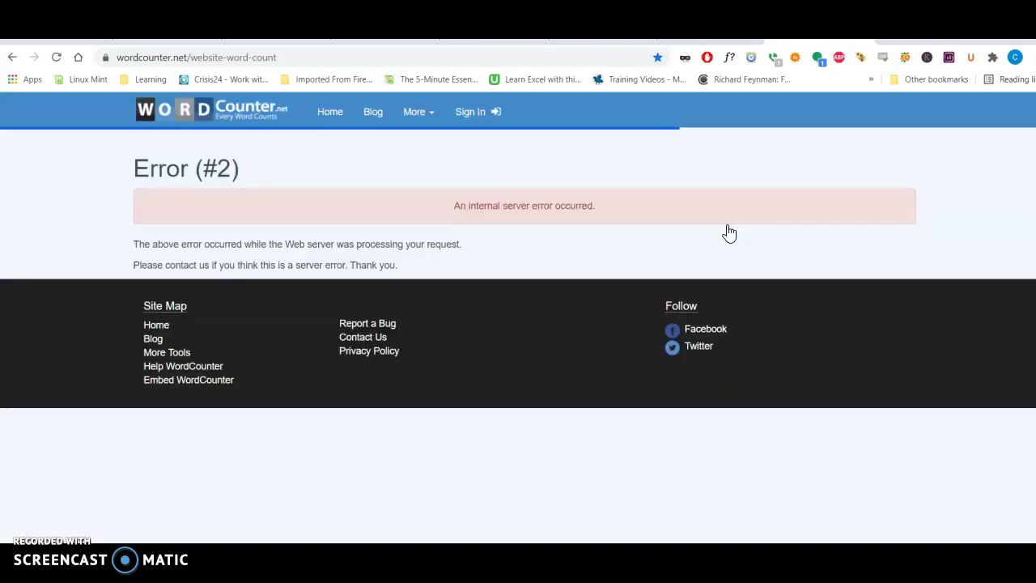
- Retry the Dataprise word count after the internal server error, which fails again
{"action": "key", "text": "F5"}
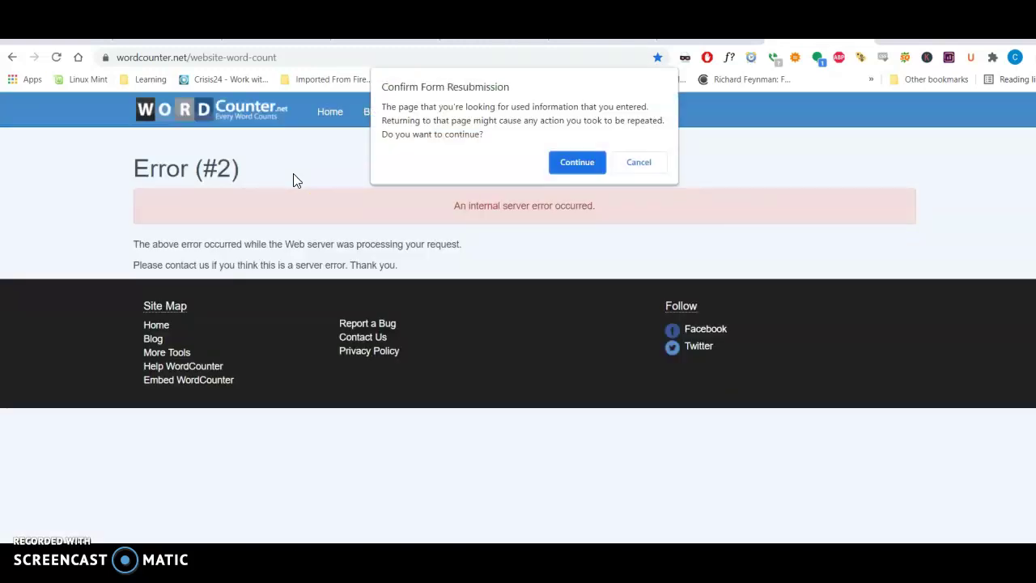
{"action": "key", "text": "Return"}
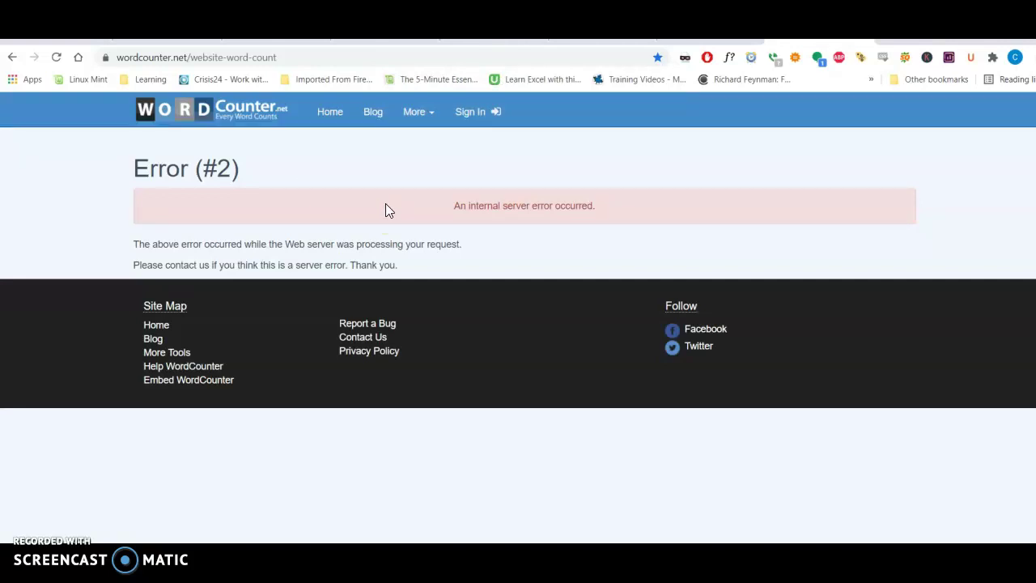
{"action": "key", "text": "alt+Left"}
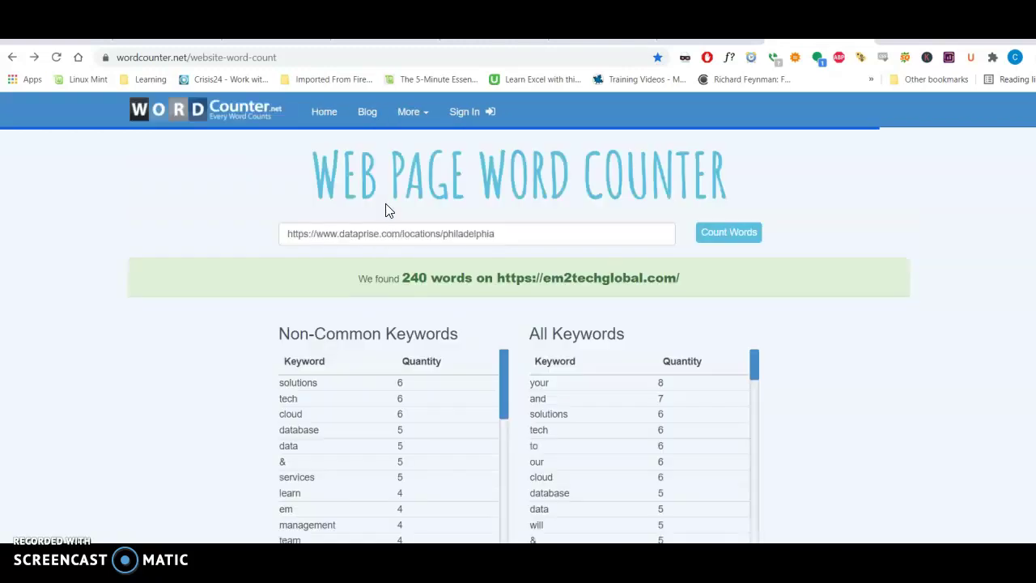
{"action": "left_click", "coordinate": [379, 234]}
{"action": "left_click", "coordinate": [860, 212]}
{"action": "left_click", "coordinate": [718, 238]}
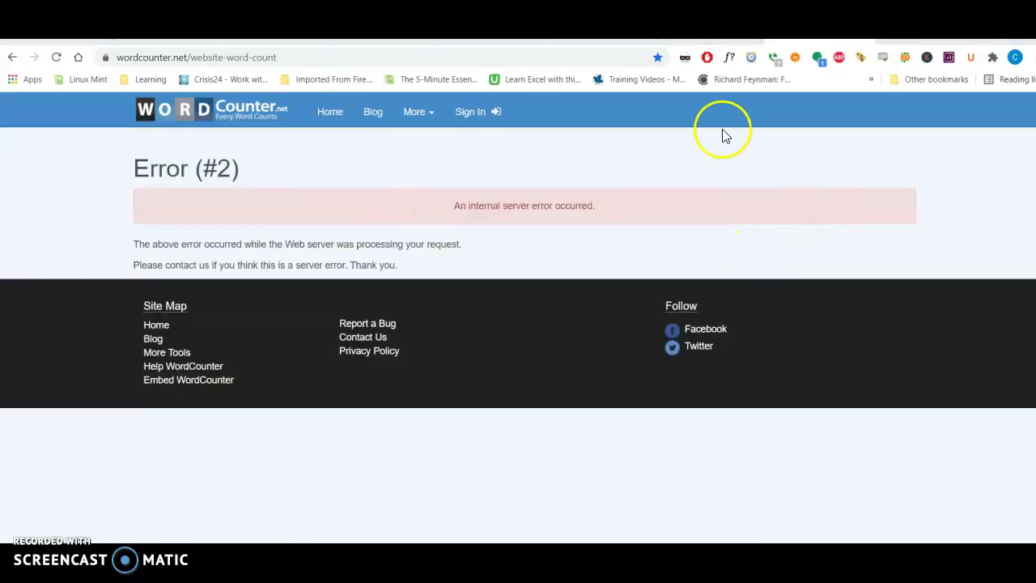
- Search Google for 'word count for web pages'
{"action": "left_click", "coordinate": [158, 53]}
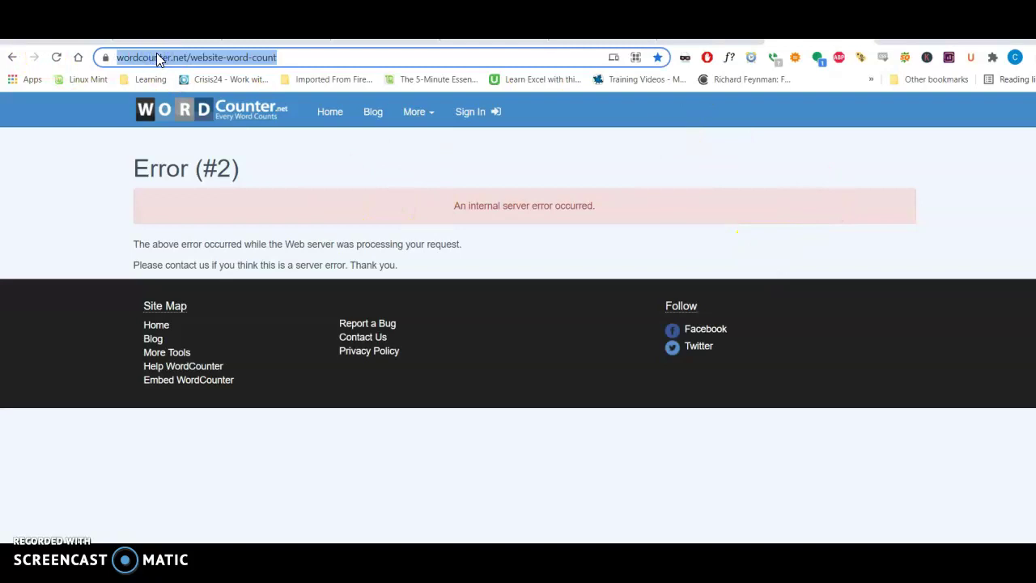
{"action": "type", "text": "word"}
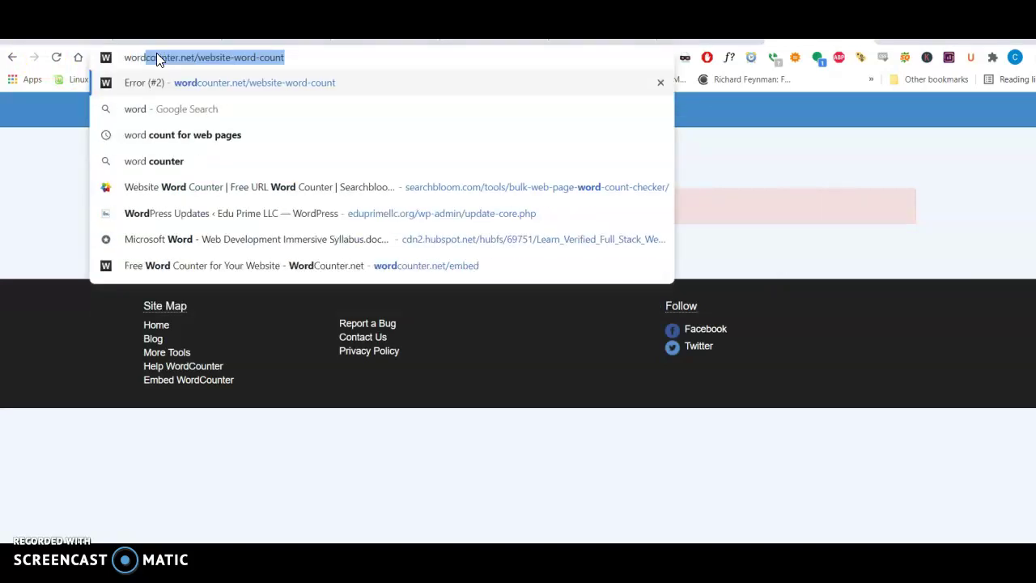
{"action": "key", "text": "Down"}
{"action": "key", "text": "Down"}
{"action": "key", "text": "Down"}
{"action": "key", "text": "Up"}
{"action": "key", "text": "Return"}
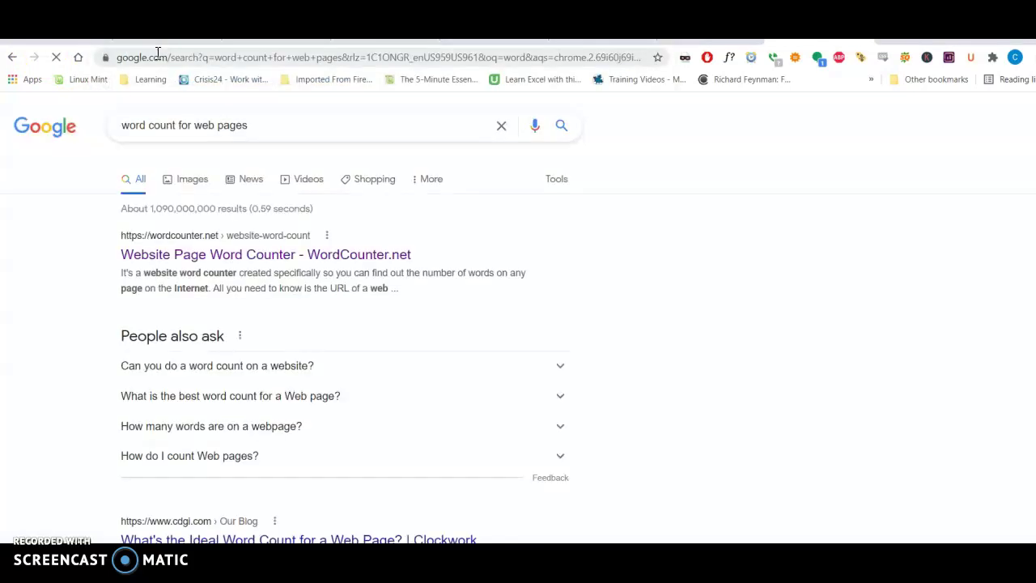
- Open the Sitechecker and Searchbloom word counter results, landing on Searchbloom's Bulk Word Count Checker
{"action": "scroll", "coordinate": [361, 400], "scroll_direction": "down", "scroll_amount": 4}
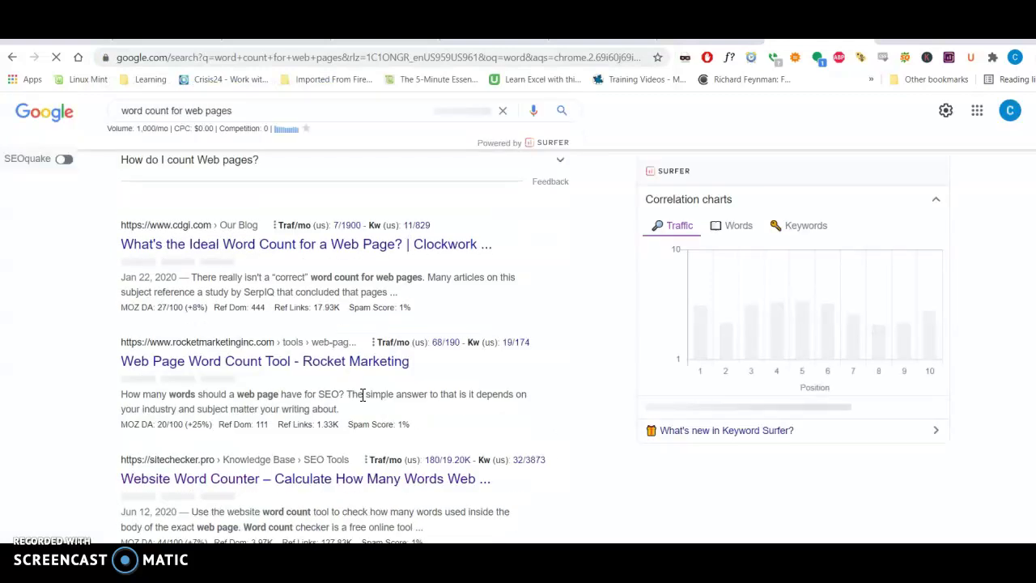
{"action": "scroll", "coordinate": [35, 371], "scroll_direction": "down", "scroll_amount": 3}
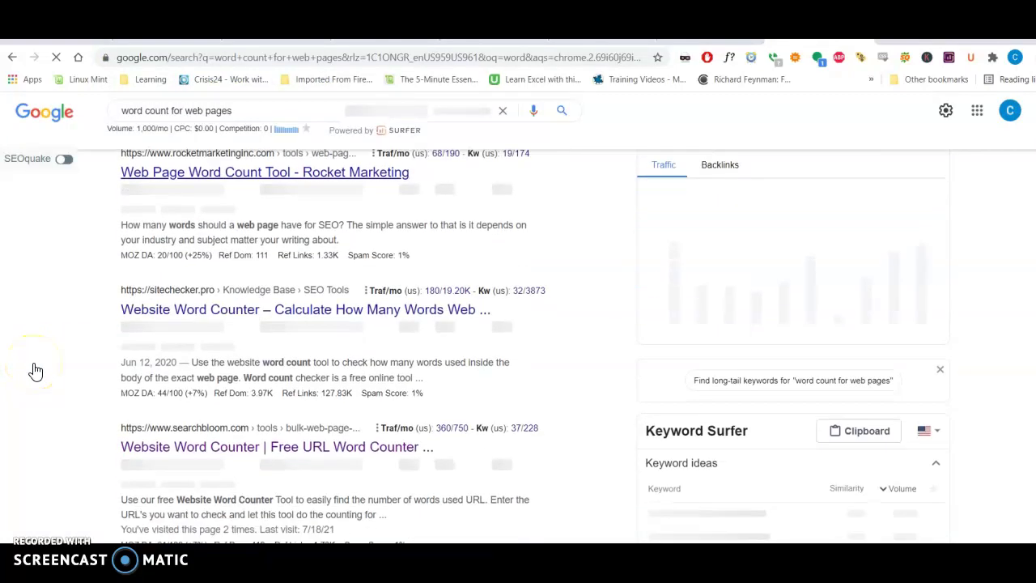
{"action": "scroll", "coordinate": [81, 343], "scroll_direction": "down", "scroll_amount": 2}
{"action": "scroll", "coordinate": [224, 284], "scroll_direction": "up", "scroll_amount": 3}
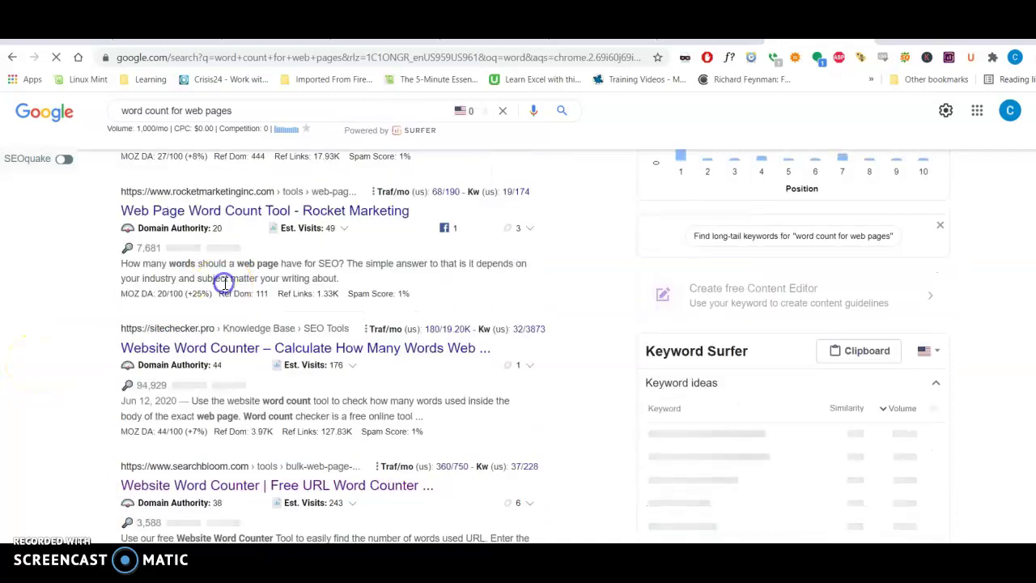
{"action": "middle_click", "coordinate": [173, 348]}
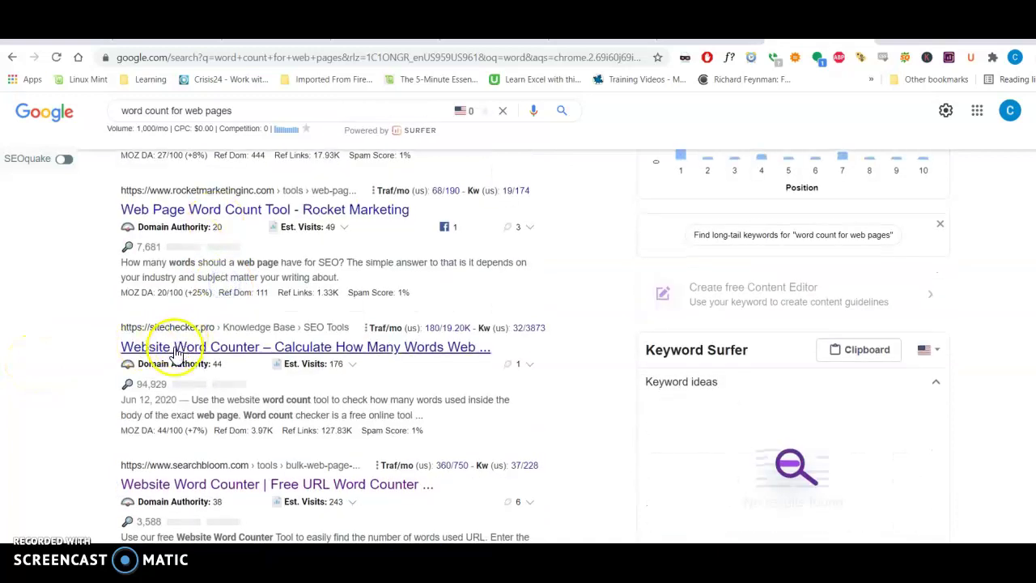
{"action": "middle_click", "coordinate": [227, 483]}
{"action": "left_click", "coordinate": [227, 483]}
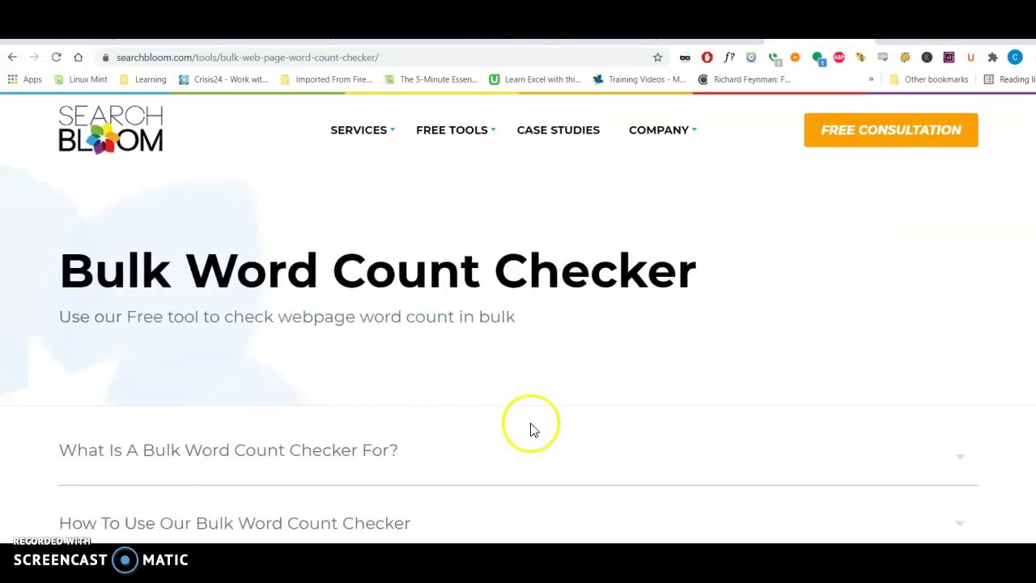
- Check the Dataprise Philadelphia URL in Searchbloom (1655 words, 1386 correct), then return to em2techglobal.com
{"action": "scroll", "coordinate": [529, 427], "scroll_direction": "down", "scroll_amount": 3}
{"action": "left_click", "coordinate": [505, 470]}
{"action": "key", "text": "ctrl+v"}
{"action": "key", "text": "Return"}
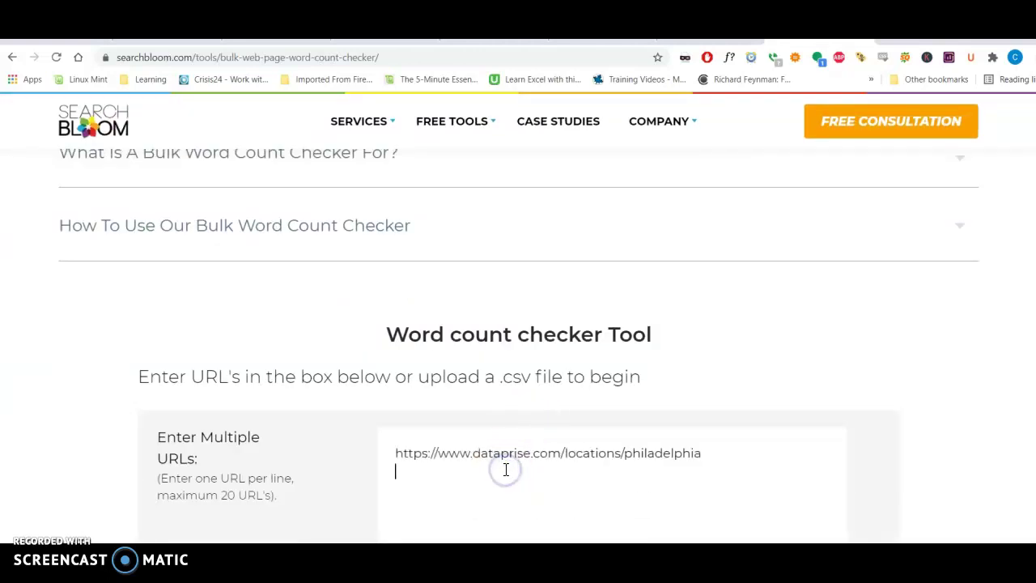
{"action": "scroll", "coordinate": [505, 470], "scroll_direction": "down", "scroll_amount": 3}
{"action": "left_click", "coordinate": [499, 518]}
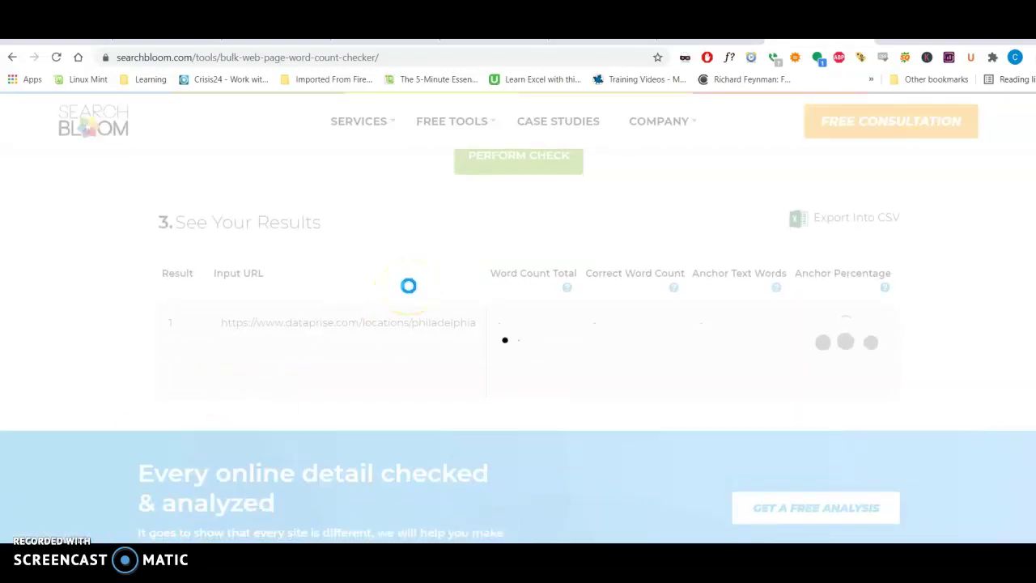
{"action": "left_click", "coordinate": [558, 284]}
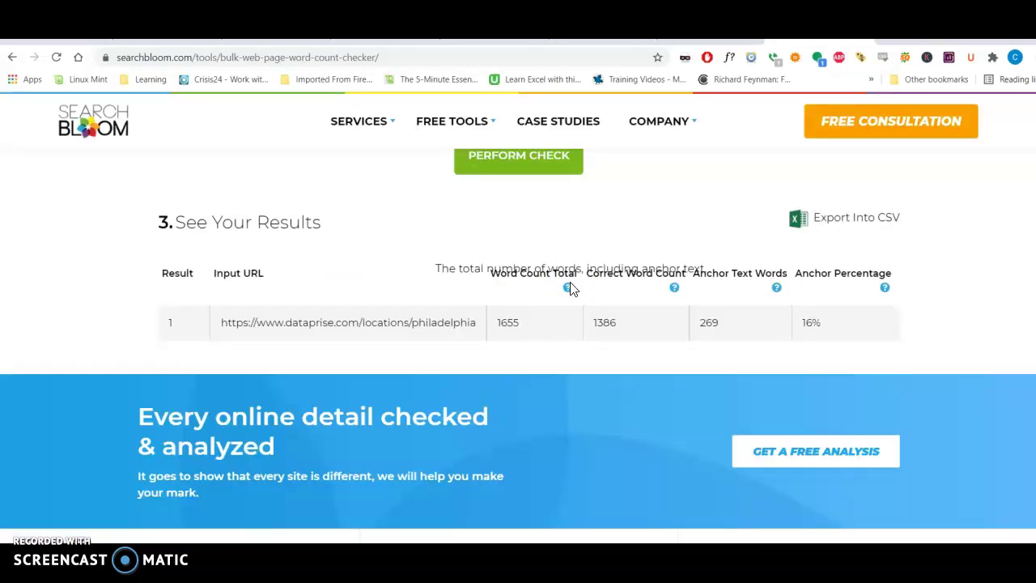
{"action": "left_click", "coordinate": [548, 314]}
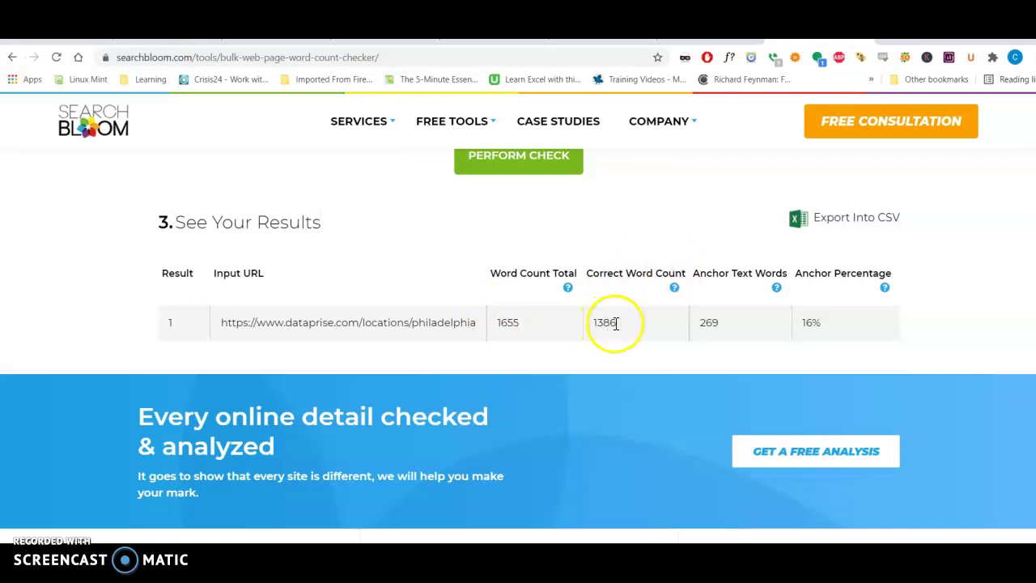
{"action": "left_click", "coordinate": [89, 29]}
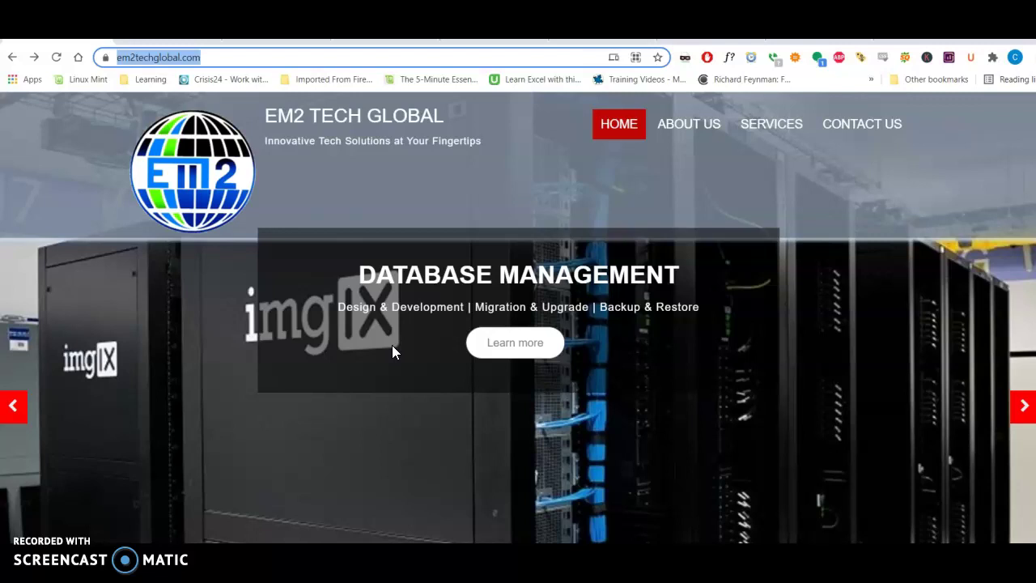
- Scroll the EM2 Tech Global homepage services, then bring up Dataprise's dataprise.com/locations/philadelphia page
{"action": "scroll", "coordinate": [400, 331], "scroll_direction": "down", "scroll_amount": 10}
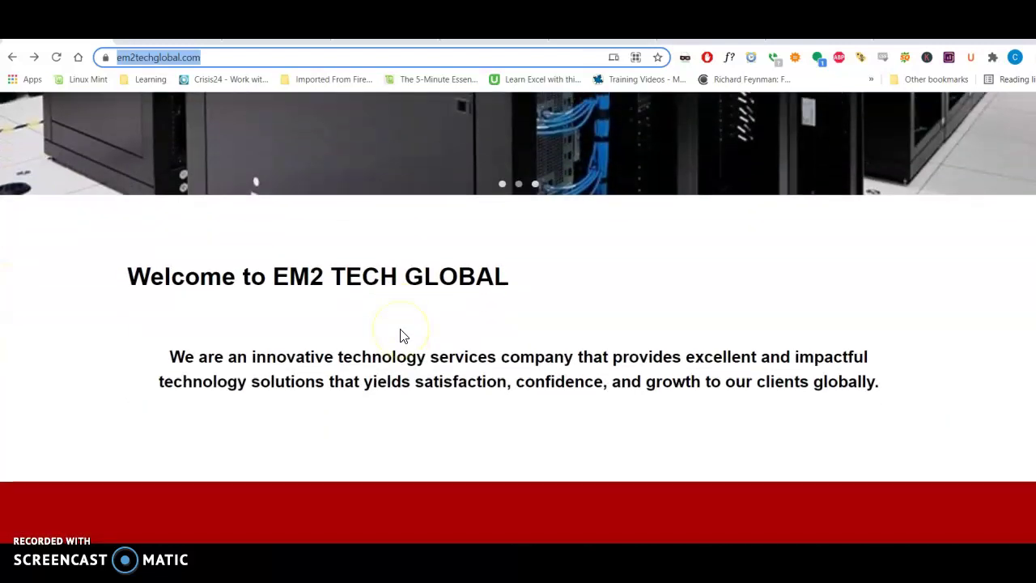
{"action": "scroll", "coordinate": [399, 331], "scroll_direction": "down", "scroll_amount": 1}
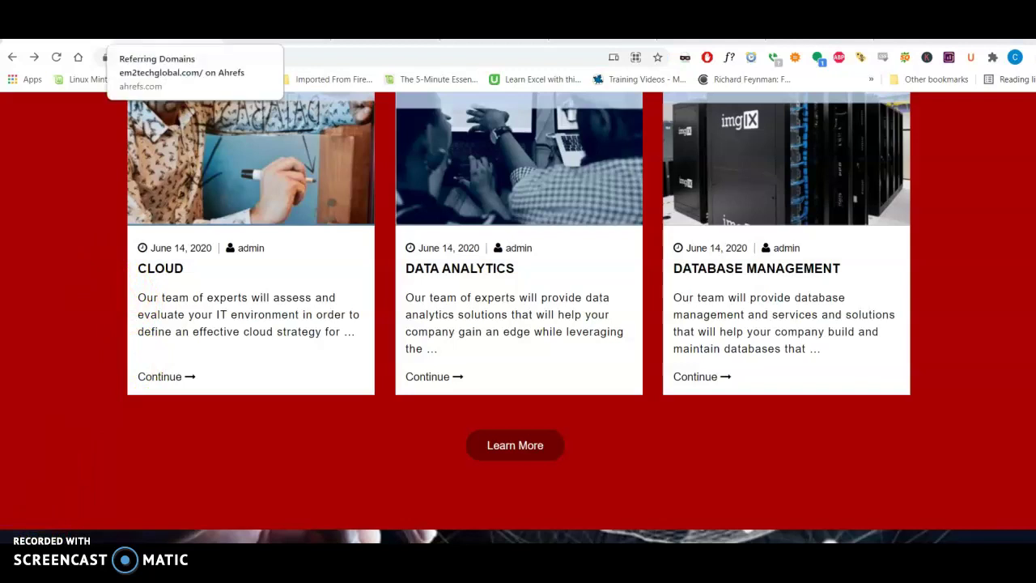
{"action": "left_click", "coordinate": [405, 31]}
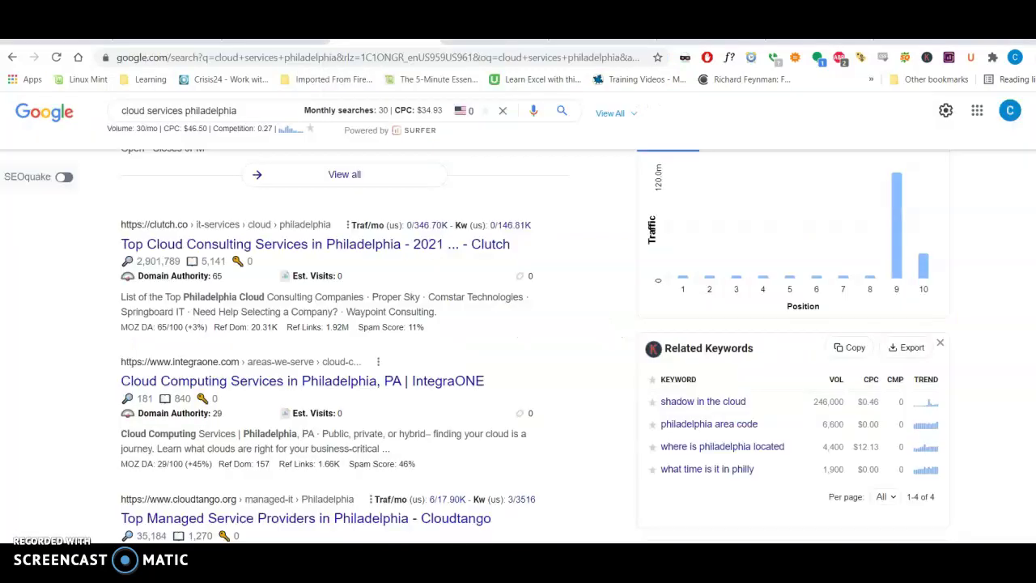
{"action": "left_click", "coordinate": [514, 30]}
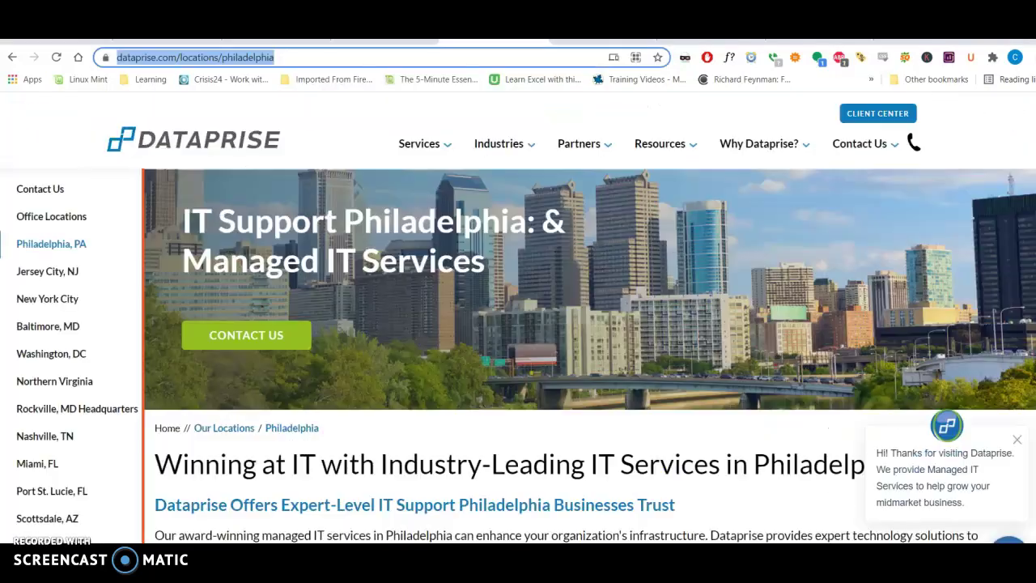
- Go back to the 'it services philadelphia' results and scan its ads, map pack, related keywords and traffic chart
{"action": "left_click", "coordinate": [12, 57]}
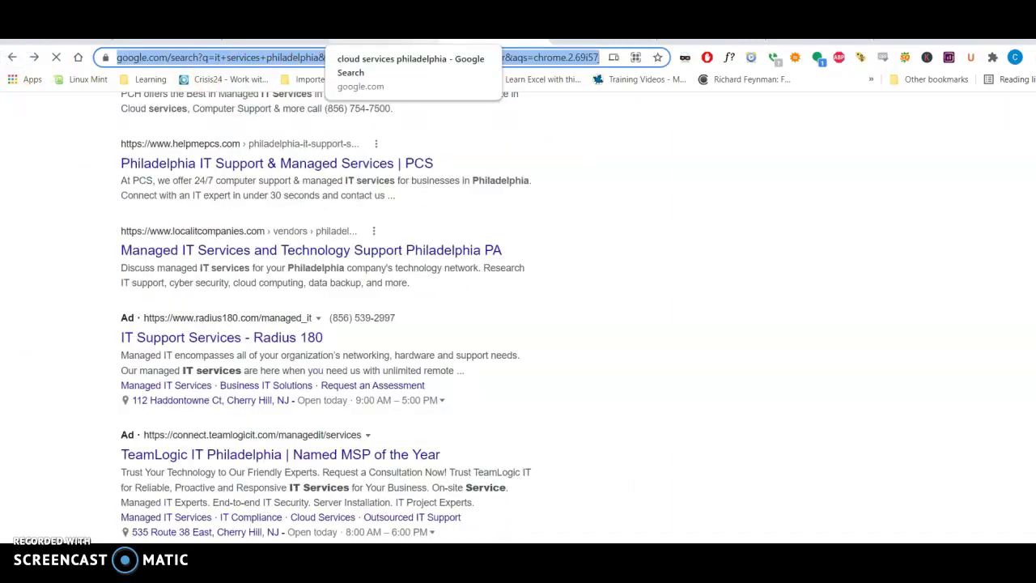
{"action": "scroll", "coordinate": [206, 184], "scroll_direction": "up", "scroll_amount": 8}
{"action": "scroll", "coordinate": [206, 184], "scroll_direction": "up", "scroll_amount": 15}
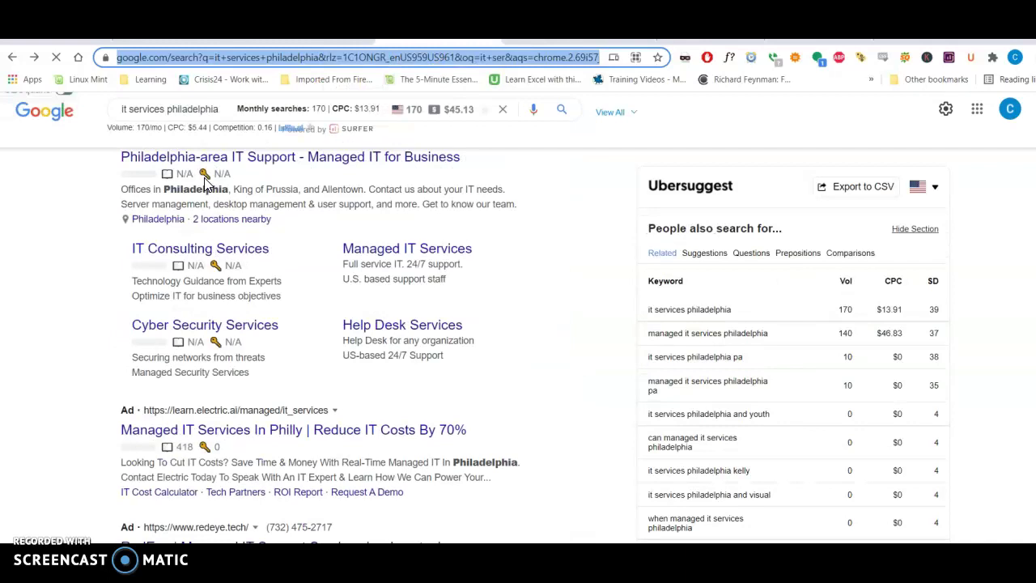
{"action": "scroll", "coordinate": [205, 185], "scroll_direction": "down", "scroll_amount": 2}
{"action": "scroll", "coordinate": [207, 185], "scroll_direction": "down", "scroll_amount": 2}
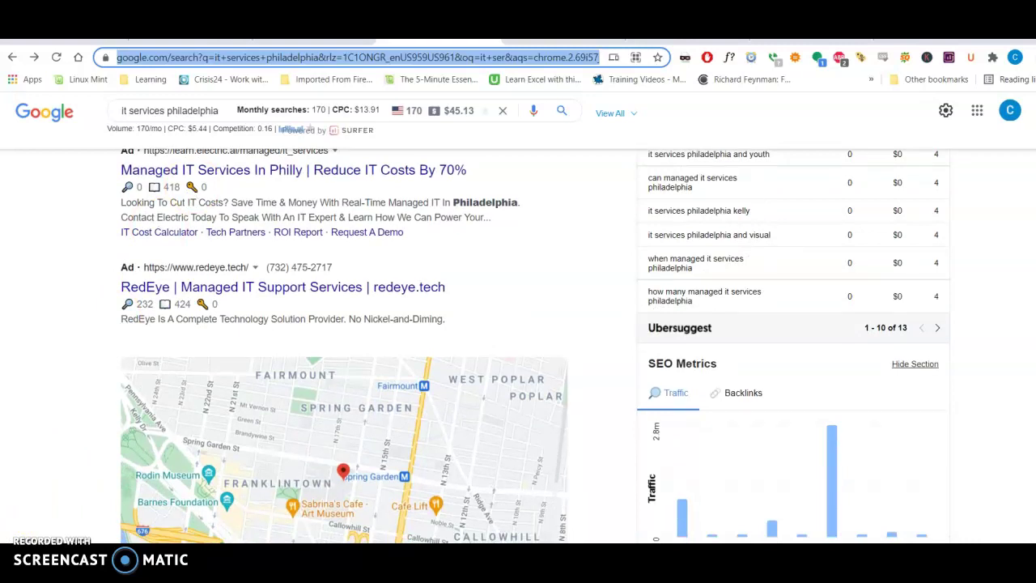
{"action": "scroll", "coordinate": [76, 272], "scroll_direction": "up", "scroll_amount": 6}
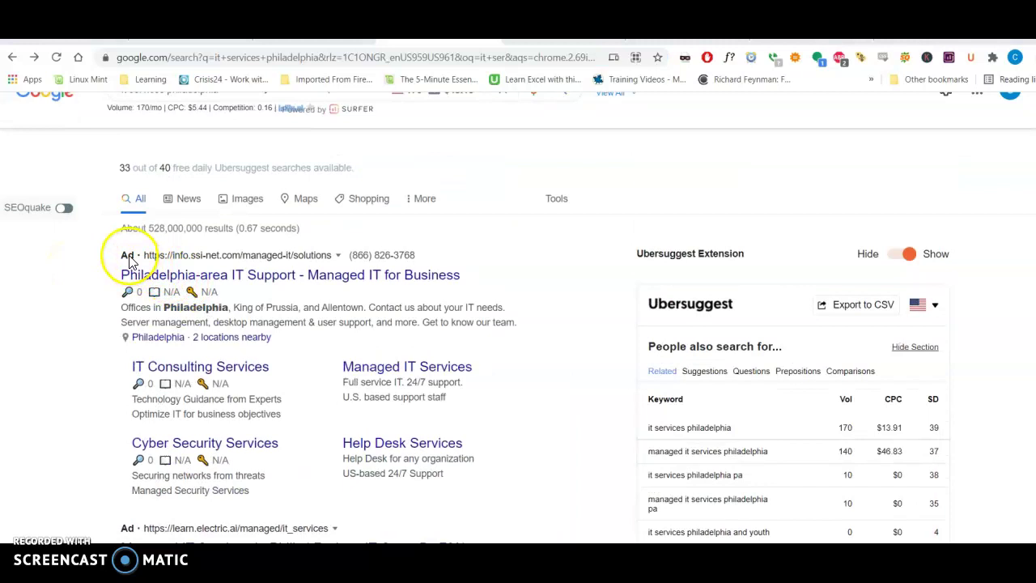
{"action": "scroll", "coordinate": [103, 372], "scroll_direction": "down", "scroll_amount": 8}
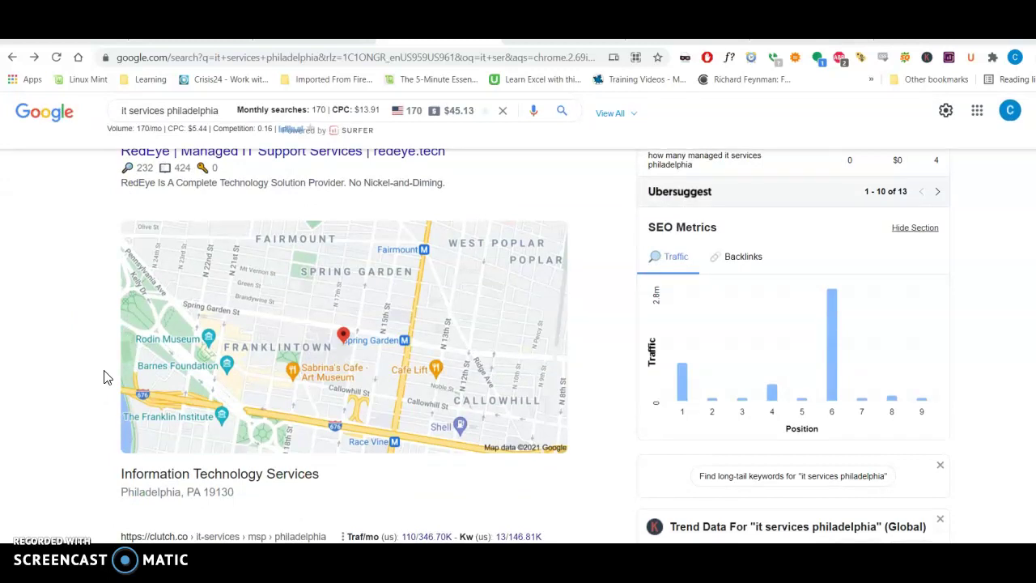
{"action": "scroll", "coordinate": [104, 377], "scroll_direction": "up", "scroll_amount": 3}
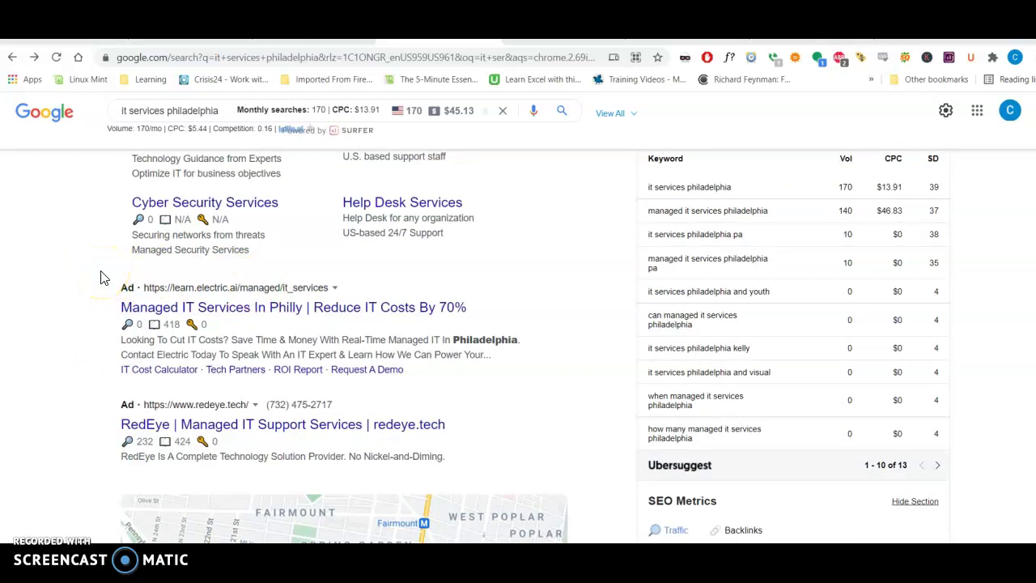
{"action": "scroll", "coordinate": [104, 278], "scroll_direction": "down", "scroll_amount": 2}
{"action": "scroll", "coordinate": [104, 278], "scroll_direction": "up", "scroll_amount": 2}
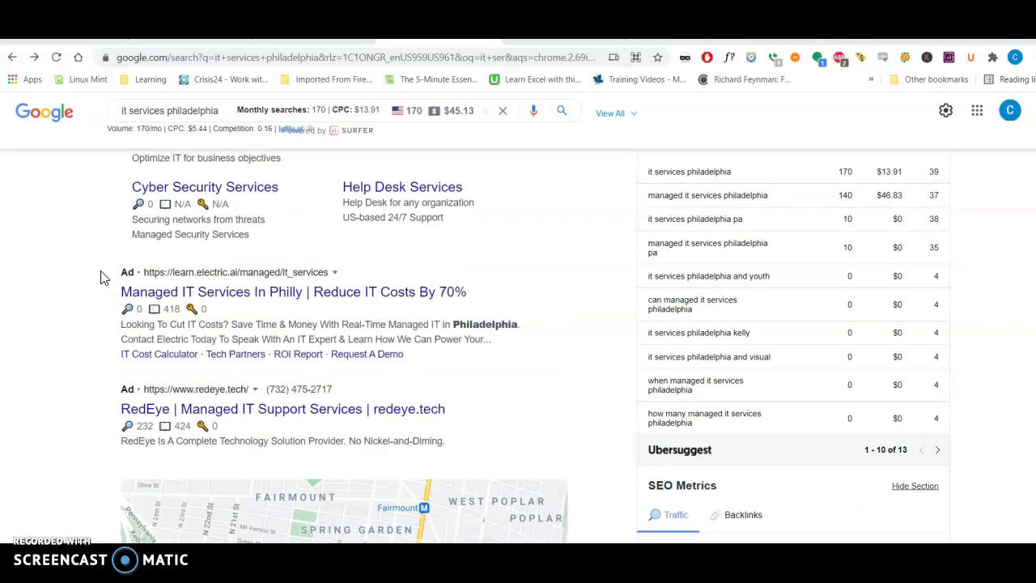
{"action": "scroll", "coordinate": [103, 278], "scroll_direction": "up", "scroll_amount": 3}
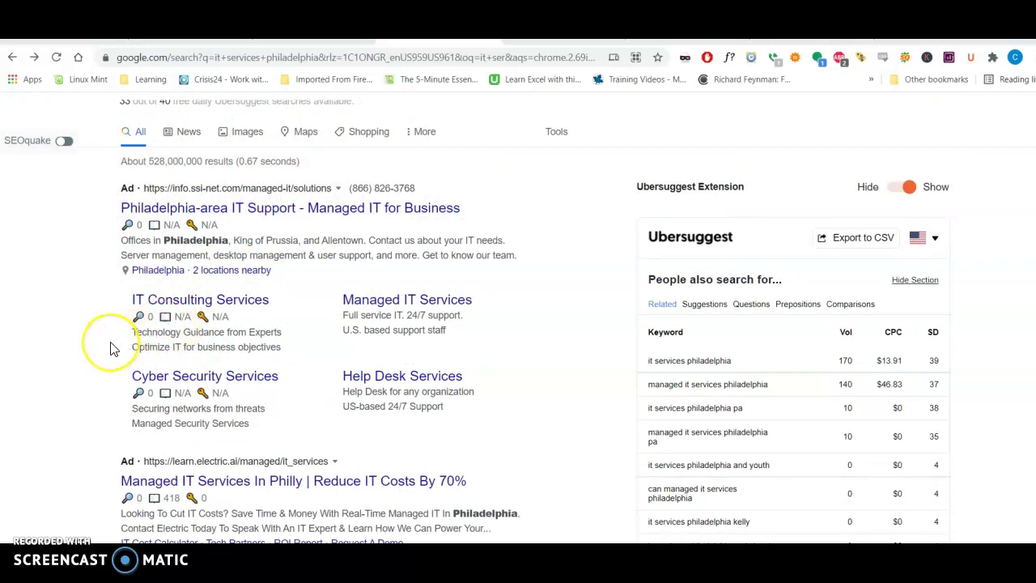
{"action": "scroll", "coordinate": [108, 348], "scroll_direction": "down", "scroll_amount": 4}
{"action": "scroll", "coordinate": [113, 348], "scroll_direction": "down", "scroll_amount": 2}
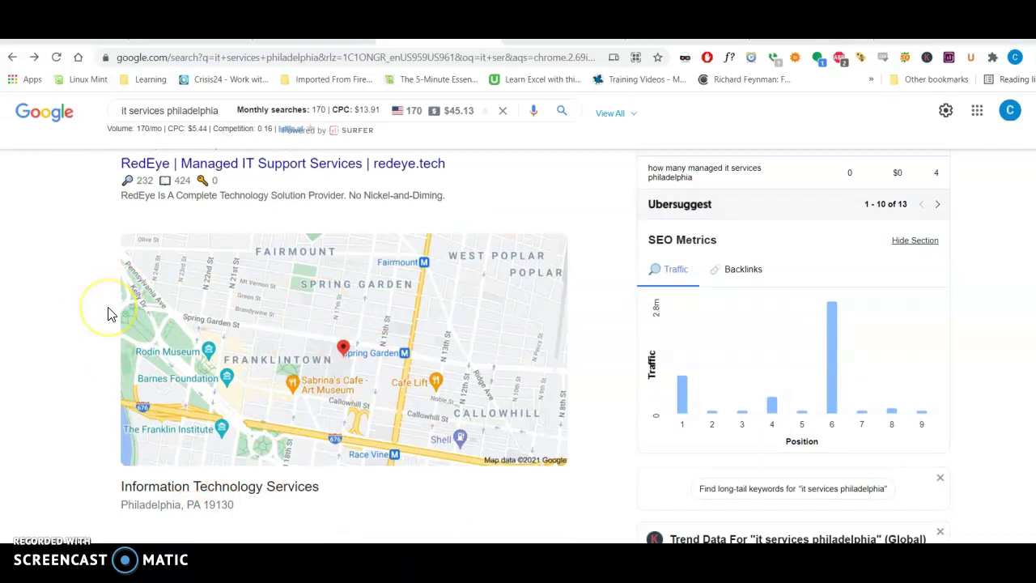
{"action": "scroll", "coordinate": [114, 314], "scroll_direction": "down", "scroll_amount": 3}
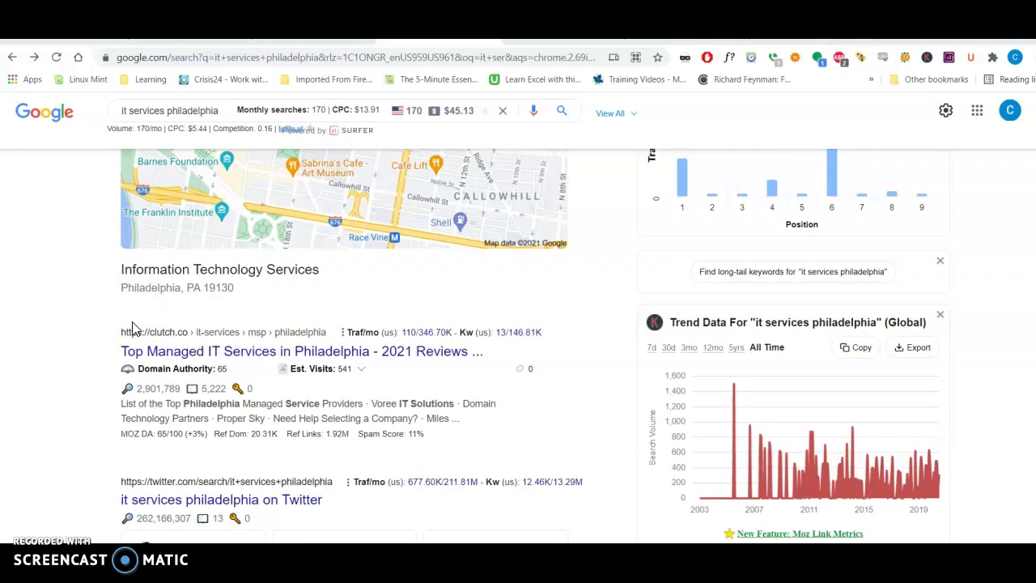
{"action": "scroll", "coordinate": [123, 270], "scroll_direction": "up", "scroll_amount": 2}
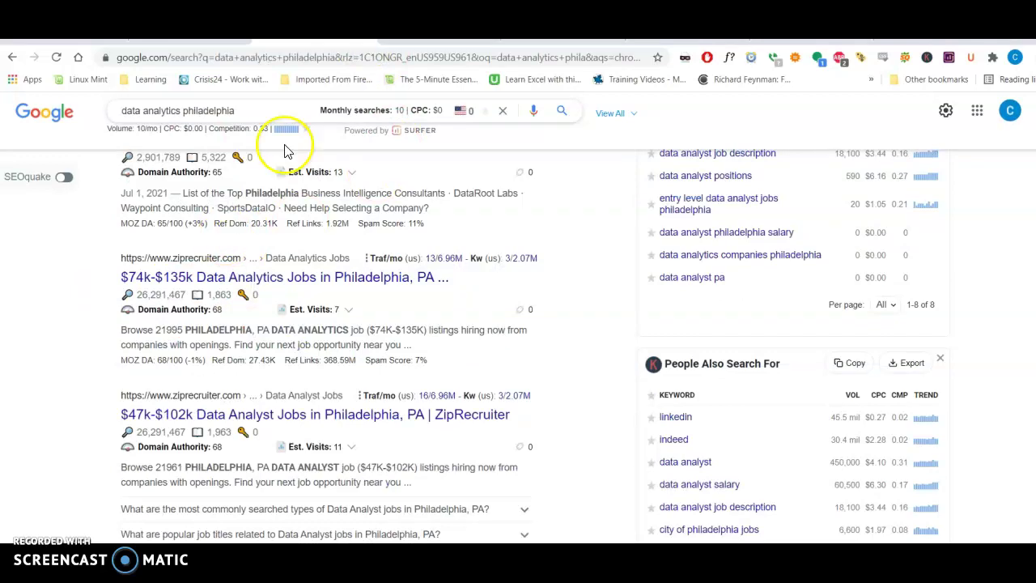
- Switch to Searchbloom's word-count results for Dataprise's Philadelphia page (1655 words) and select its address bar
{"action": "scroll", "coordinate": [296, 354], "scroll_direction": "up", "scroll_amount": 15}
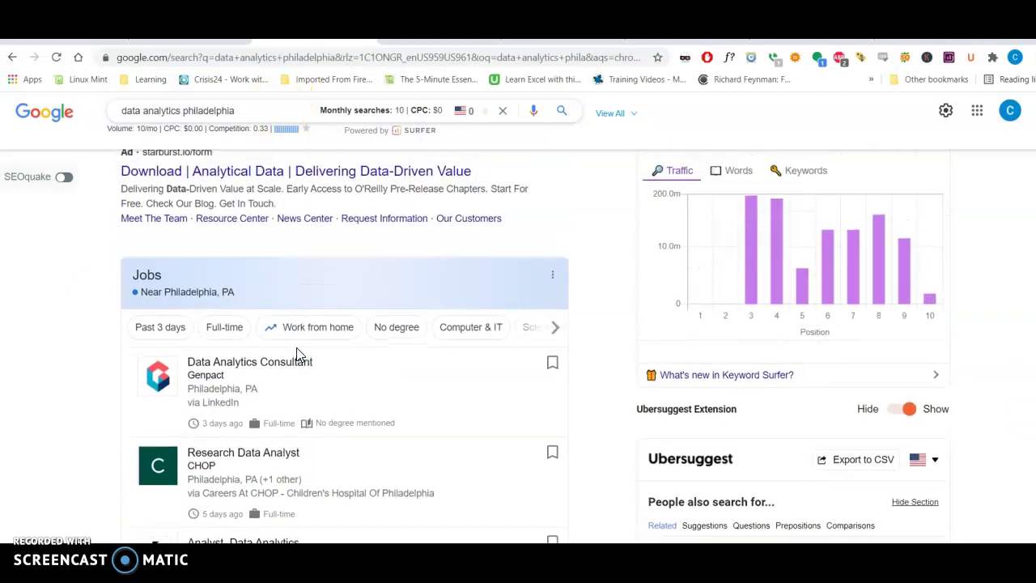
{"action": "scroll", "coordinate": [296, 354], "scroll_direction": "down", "scroll_amount": 15}
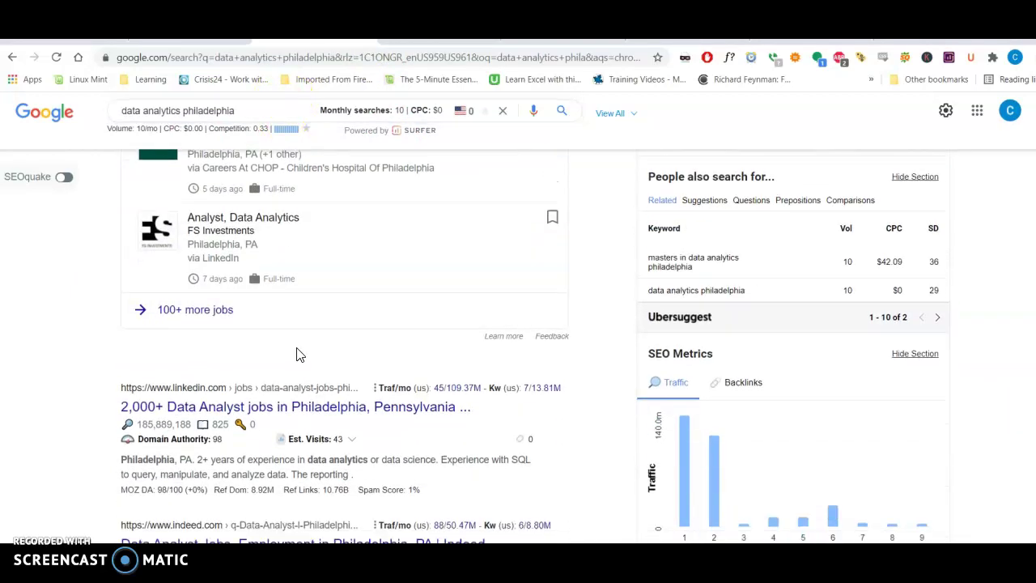
{"action": "scroll", "coordinate": [297, 356], "scroll_direction": "down", "scroll_amount": 15}
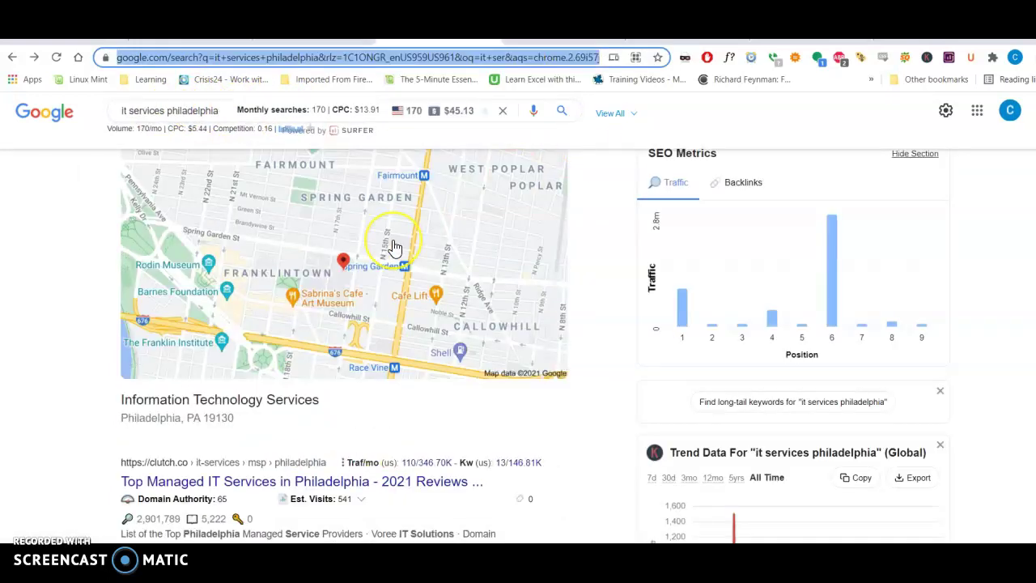
{"action": "scroll", "coordinate": [393, 247], "scroll_direction": "up", "scroll_amount": 1}
{"action": "scroll", "coordinate": [393, 247], "scroll_direction": "up", "scroll_amount": 1}
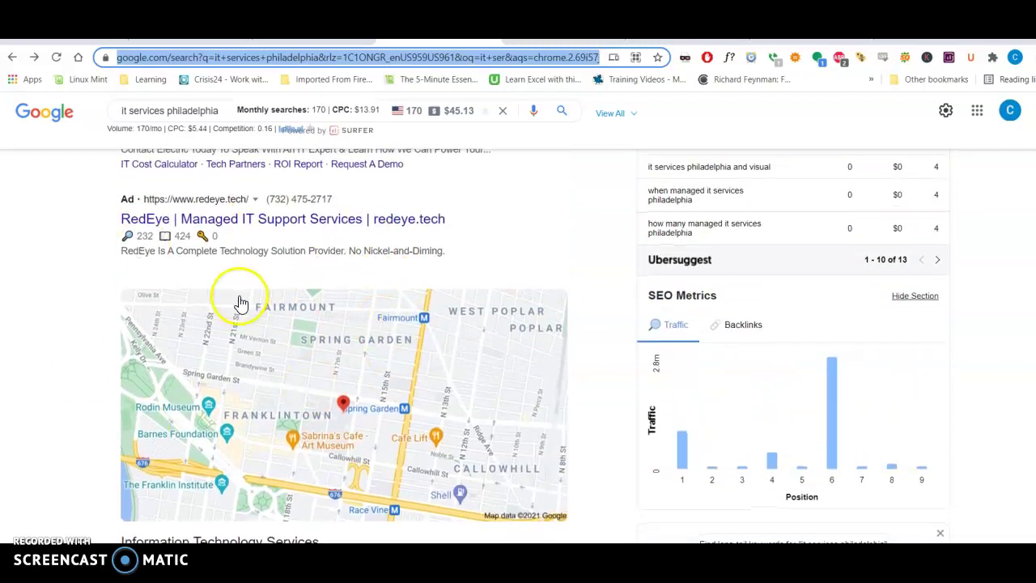
{"action": "scroll", "coordinate": [238, 296], "scroll_direction": "down", "scroll_amount": 2}
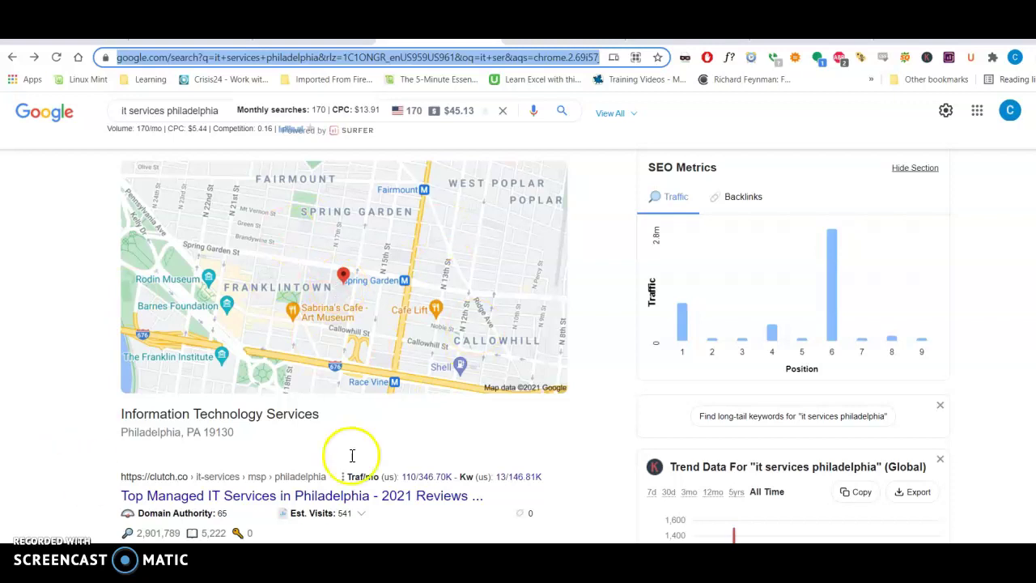
{"action": "scroll", "coordinate": [379, 499], "scroll_direction": "down", "scroll_amount": 7}
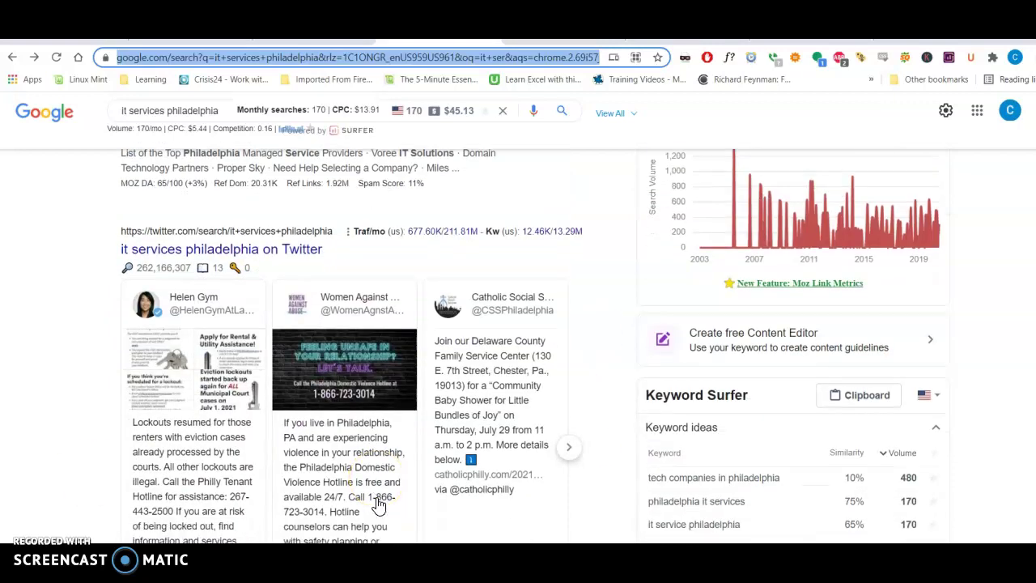
{"action": "key", "text": "ctrl+Tab"}
{"action": "left_click", "coordinate": [462, 57]}
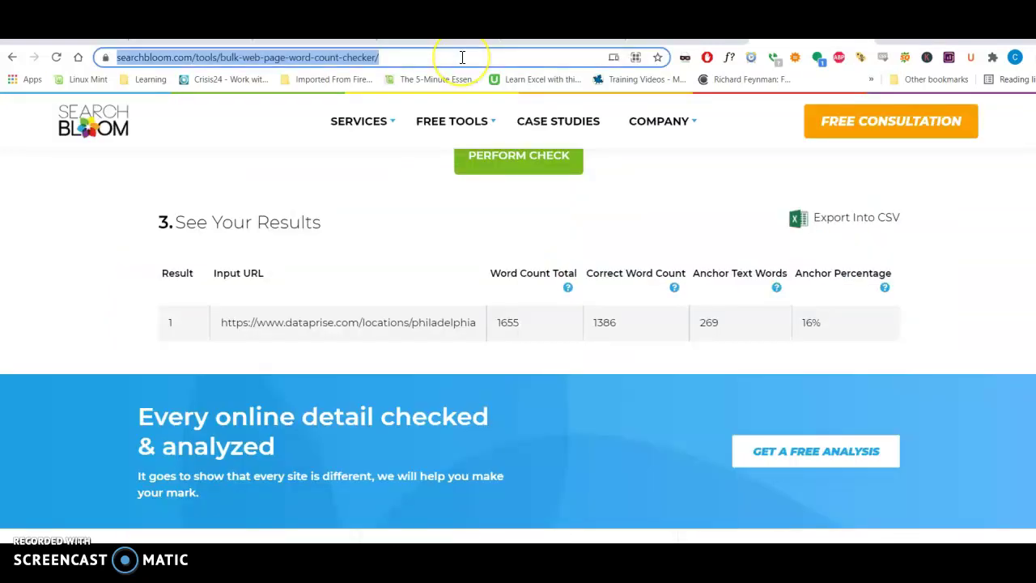
- Search 'plumber philadelphia' and review its results, link metrics and 1,900 monthly searches
{"action": "type", "text": "plumber ph"}
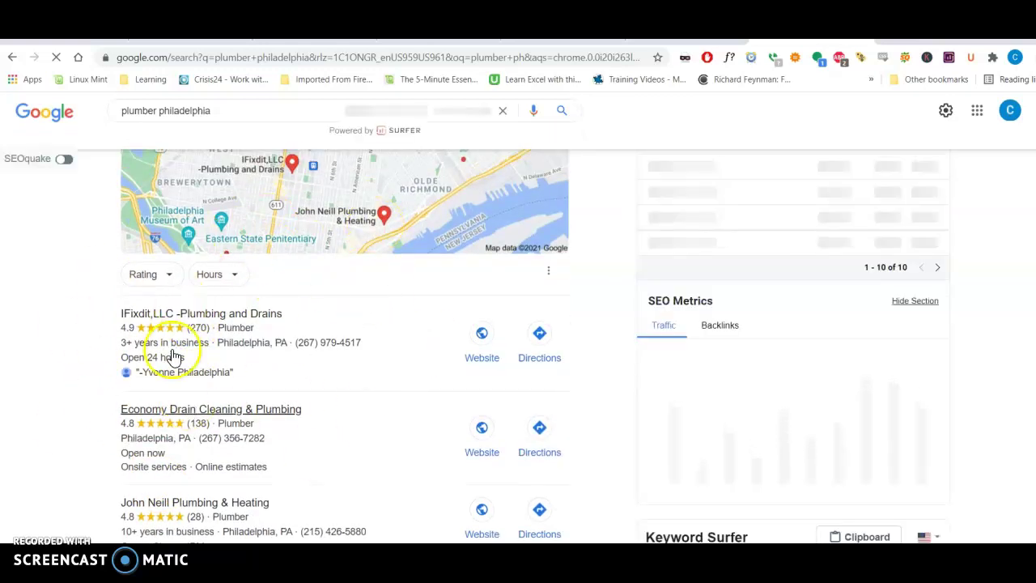
{"action": "scroll", "coordinate": [287, 304], "scroll_direction": "down", "scroll_amount": 1}
{"action": "scroll", "coordinate": [288, 308], "scroll_direction": "down", "scroll_amount": 3}
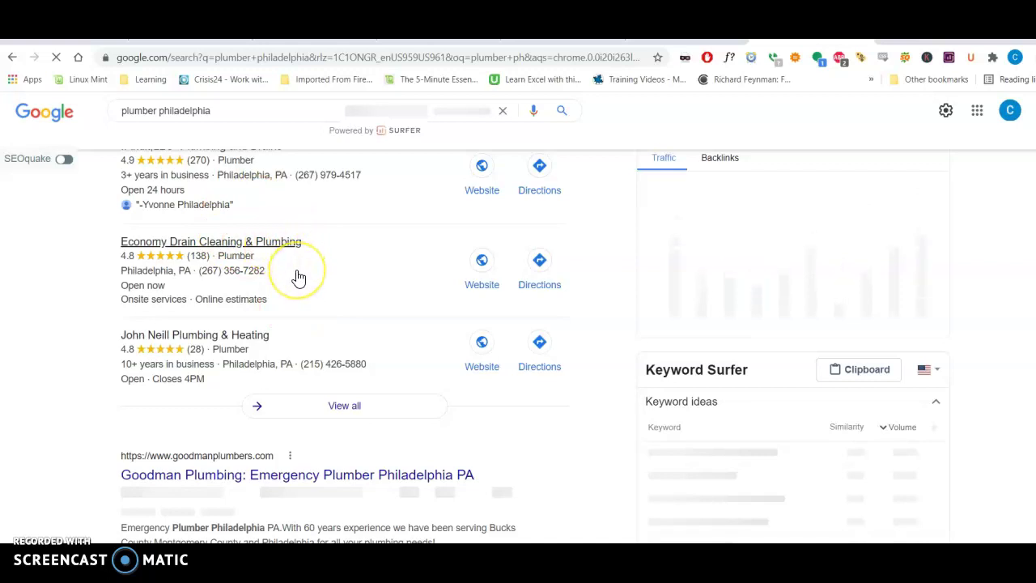
{"action": "scroll", "coordinate": [298, 278], "scroll_direction": "down", "scroll_amount": 7}
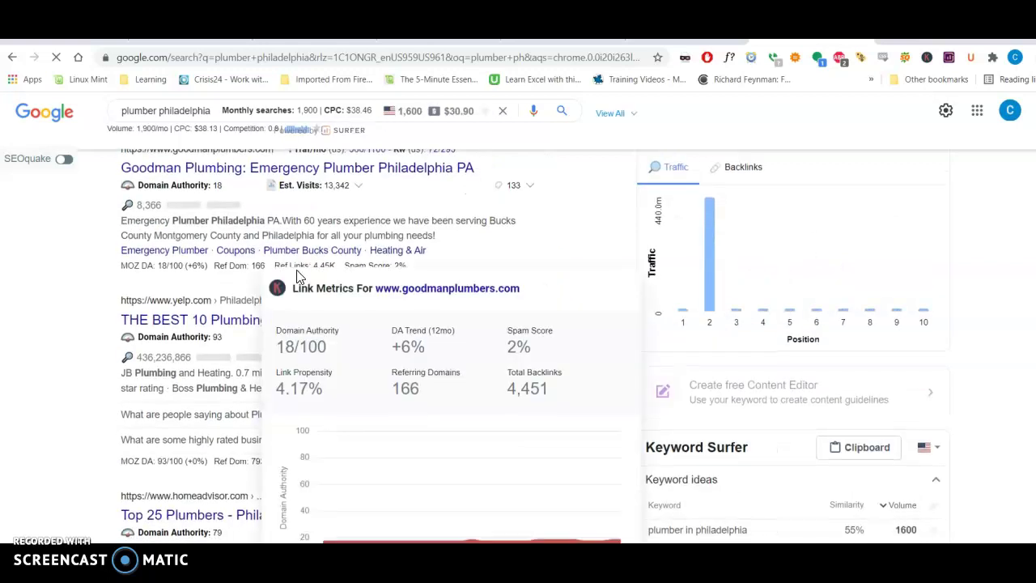
{"action": "scroll", "coordinate": [215, 299], "scroll_direction": "down", "scroll_amount": 3}
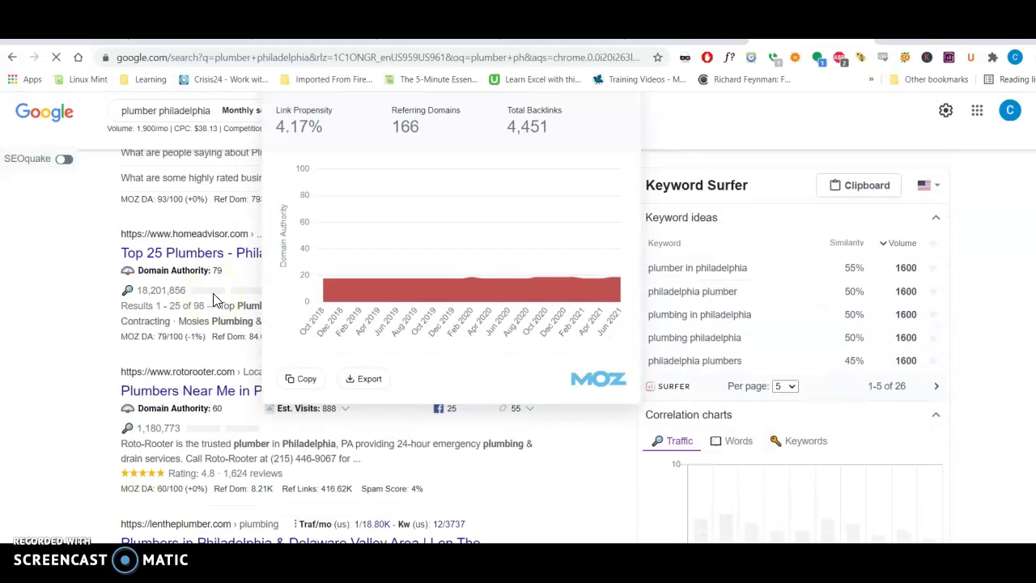
{"action": "scroll", "coordinate": [214, 299], "scroll_direction": "up", "scroll_amount": 7}
{"action": "scroll", "coordinate": [214, 299], "scroll_direction": "up", "scroll_amount": 3}
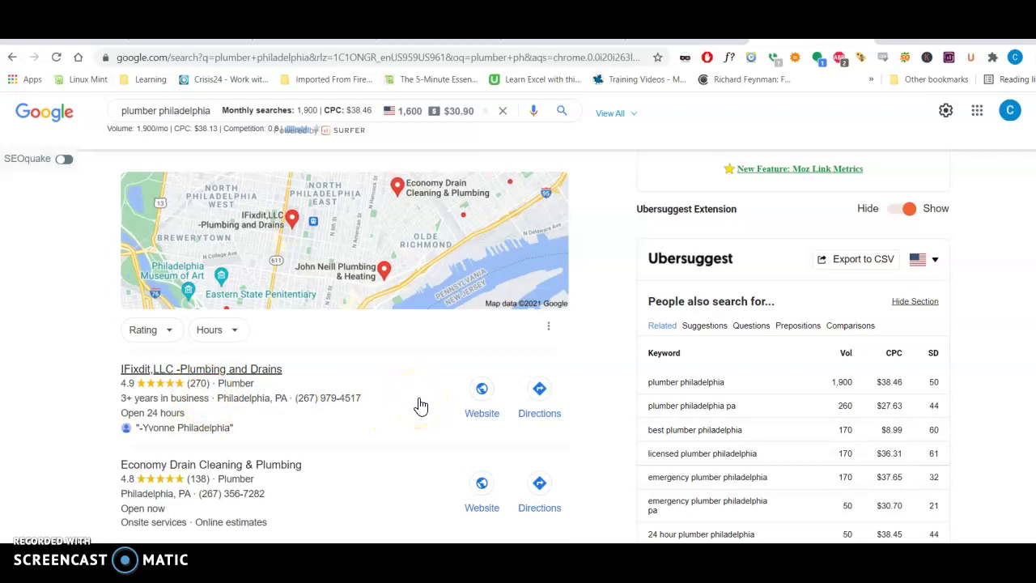
{"action": "scroll", "coordinate": [413, 397], "scroll_direction": "down", "scroll_amount": 2}
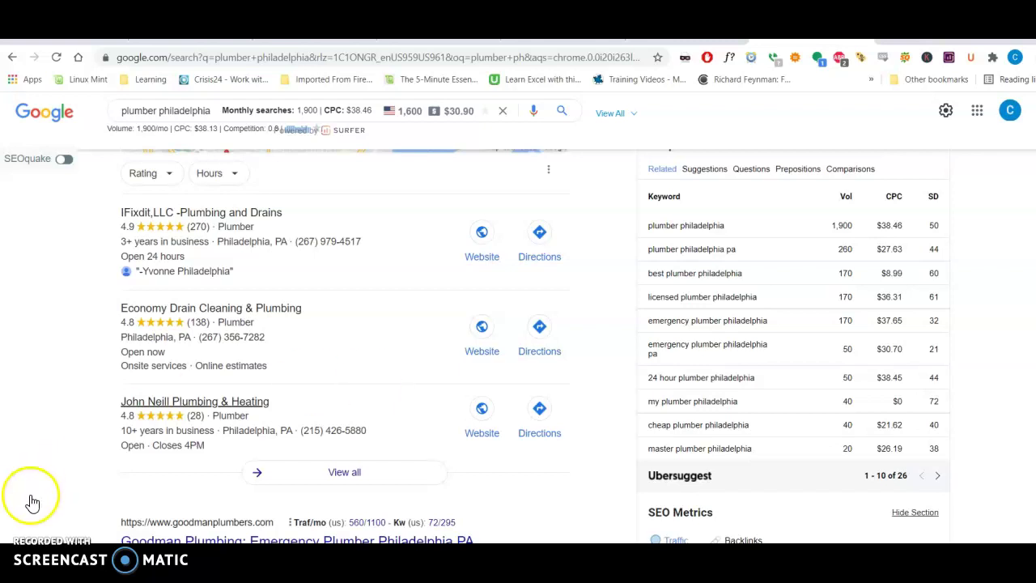
{"action": "scroll", "coordinate": [344, 324], "scroll_direction": "up", "scroll_amount": 3}
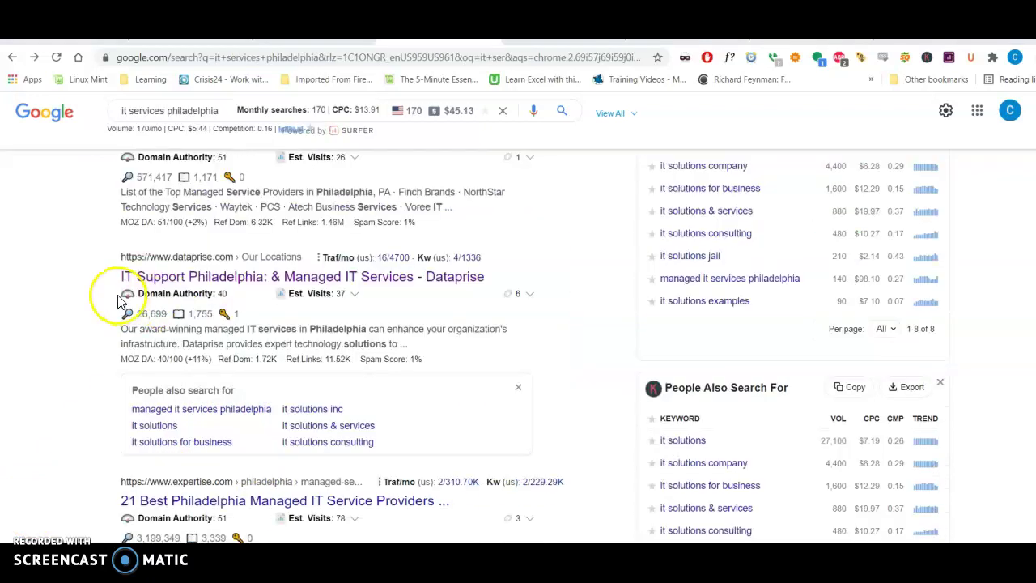
{"action": "scroll", "coordinate": [125, 292], "scroll_direction": "up", "scroll_amount": 1}
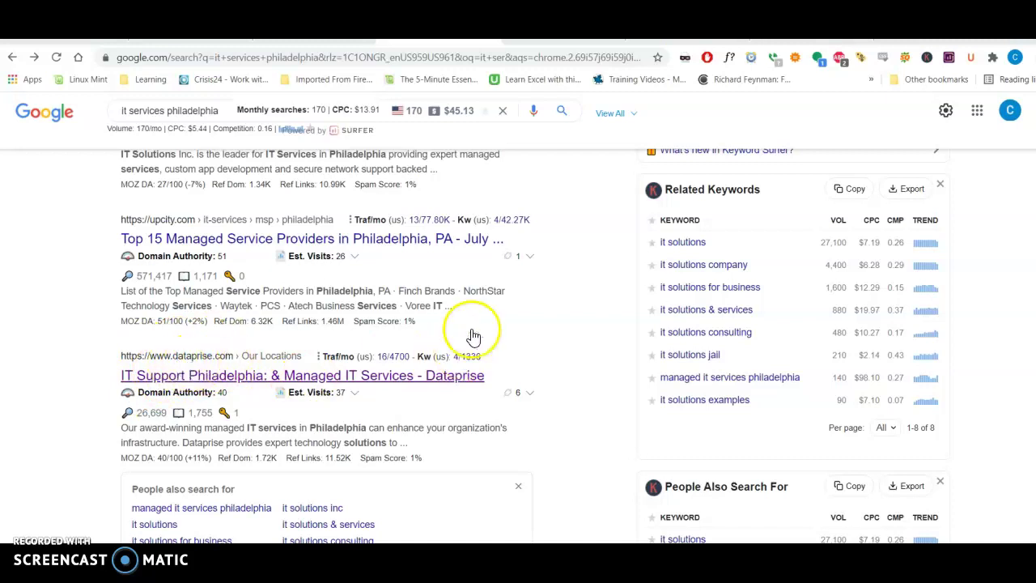
- Scroll BrightLocal's Dataprise listings lookup to see which of the 40/42 checked directories list it
{"action": "left_click", "coordinate": [811, 41]}
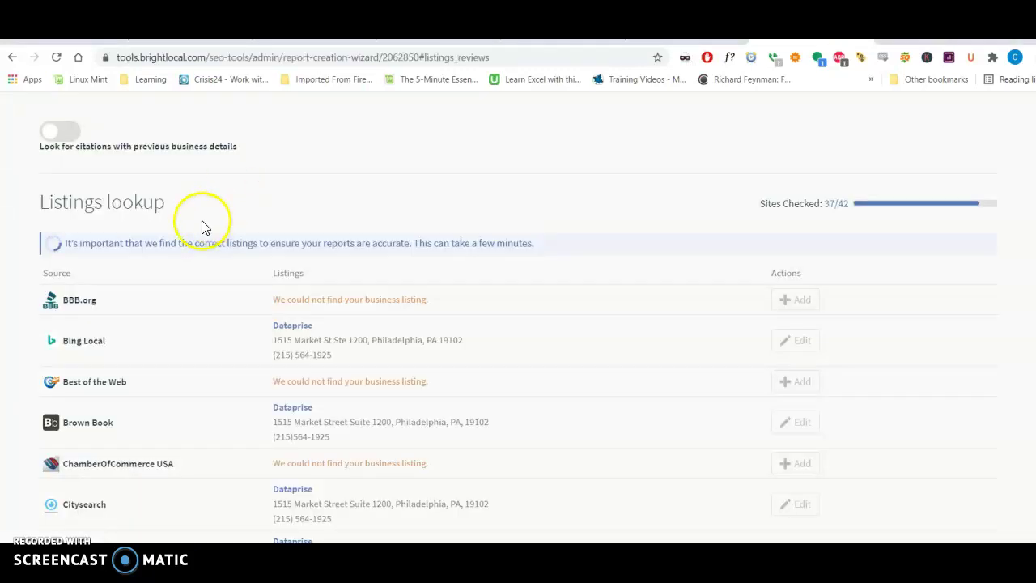
{"action": "scroll", "coordinate": [298, 224], "scroll_direction": "up", "scroll_amount": 2}
{"action": "scroll", "coordinate": [298, 224], "scroll_direction": "down", "scroll_amount": 4}
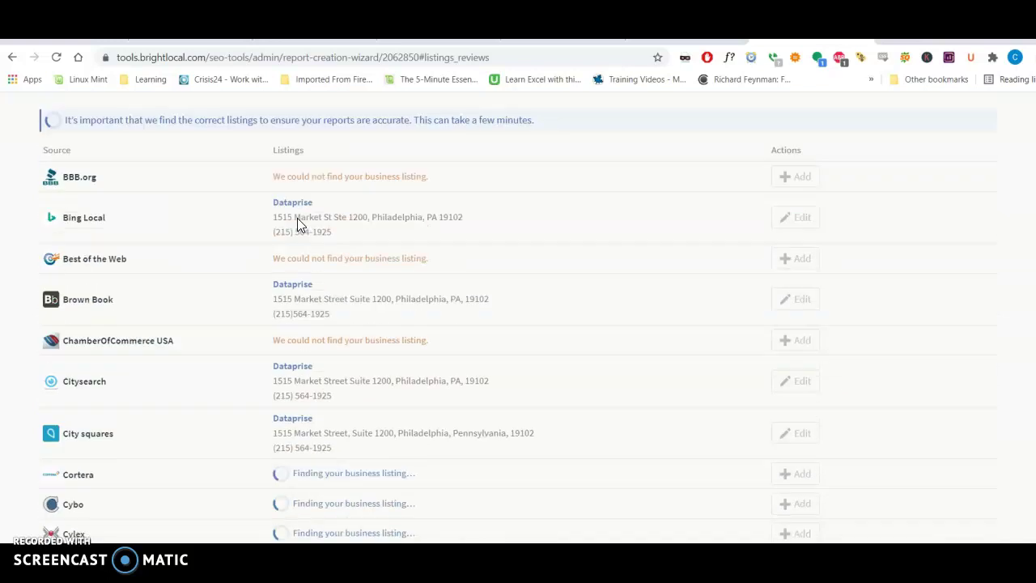
{"action": "scroll", "coordinate": [298, 224], "scroll_direction": "up", "scroll_amount": 3}
{"action": "scroll", "coordinate": [298, 224], "scroll_direction": "down", "scroll_amount": 2}
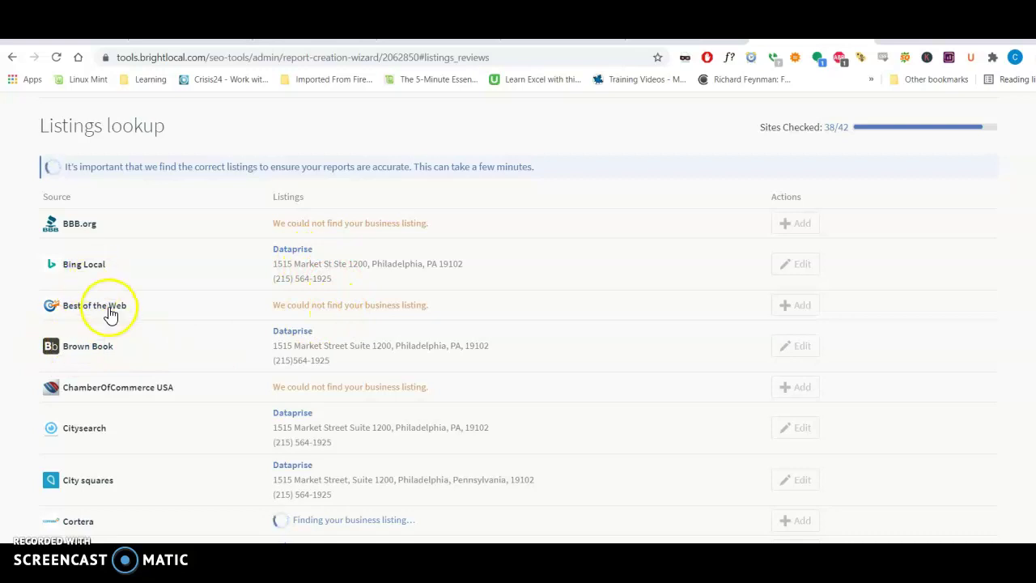
{"action": "scroll", "coordinate": [111, 308], "scroll_direction": "down", "scroll_amount": 2}
{"action": "scroll", "coordinate": [114, 307], "scroll_direction": "down", "scroll_amount": 2}
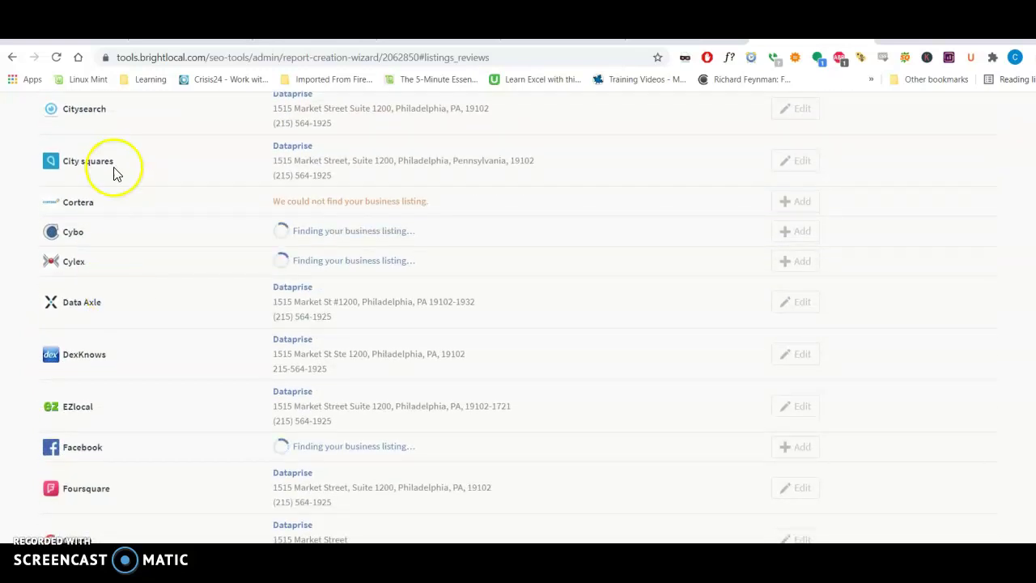
{"action": "scroll", "coordinate": [93, 405], "scroll_direction": "down", "scroll_amount": 3}
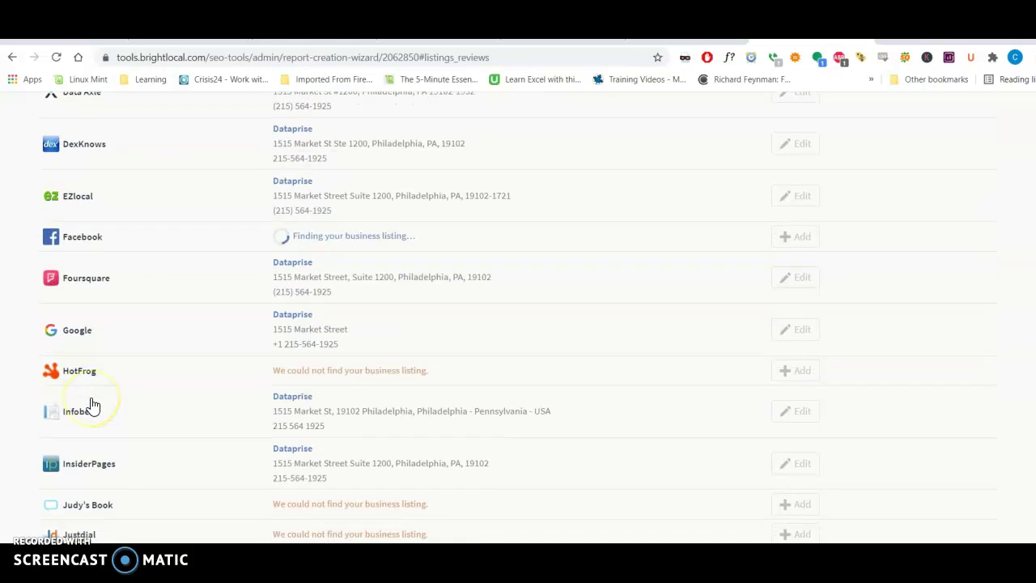
{"action": "scroll", "coordinate": [104, 370], "scroll_direction": "down", "scroll_amount": 3}
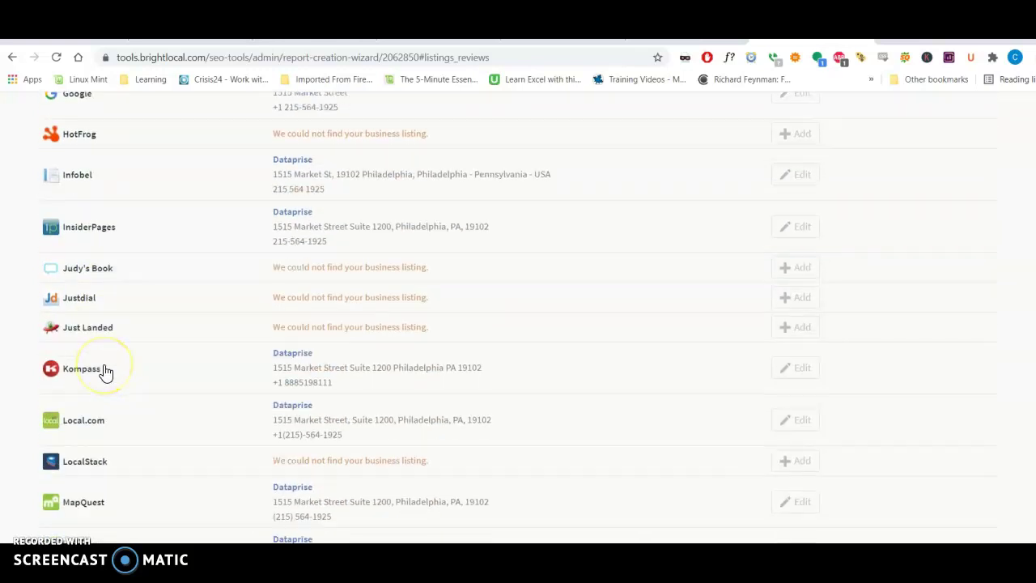
{"action": "scroll", "coordinate": [105, 371], "scroll_direction": "down", "scroll_amount": 2}
{"action": "scroll", "coordinate": [105, 371], "scroll_direction": "down", "scroll_amount": 2}
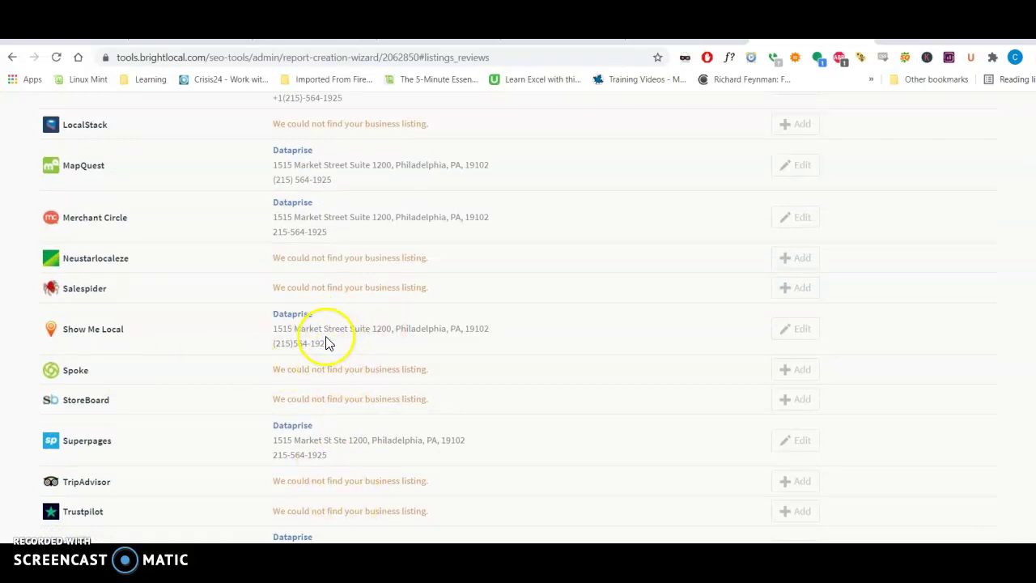
{"action": "scroll", "coordinate": [693, 431], "scroll_direction": "down", "scroll_amount": 1}
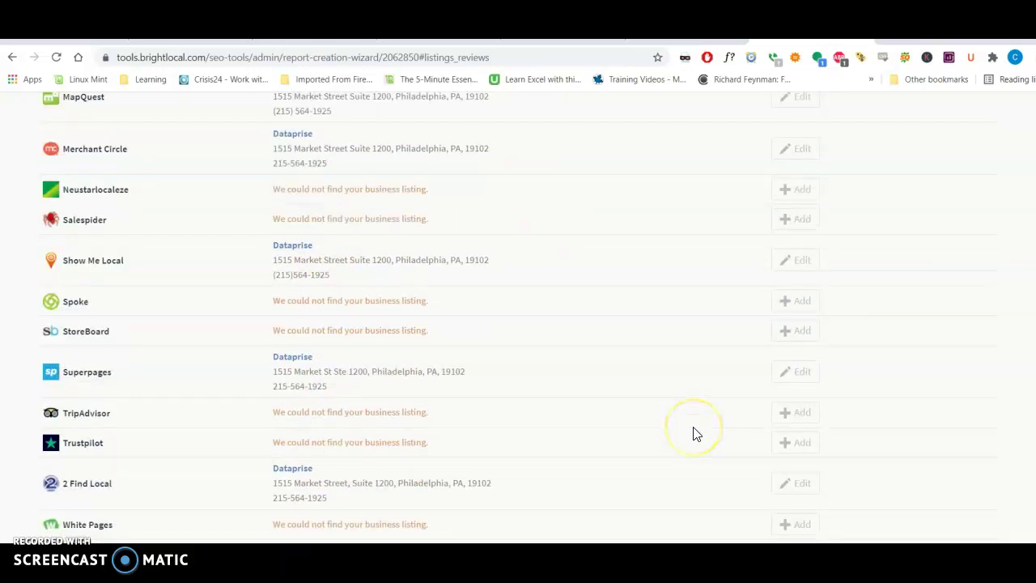
{"action": "scroll", "coordinate": [693, 434], "scroll_direction": "down", "scroll_amount": 2}
{"action": "scroll", "coordinate": [693, 434], "scroll_direction": "down", "scroll_amount": 1}
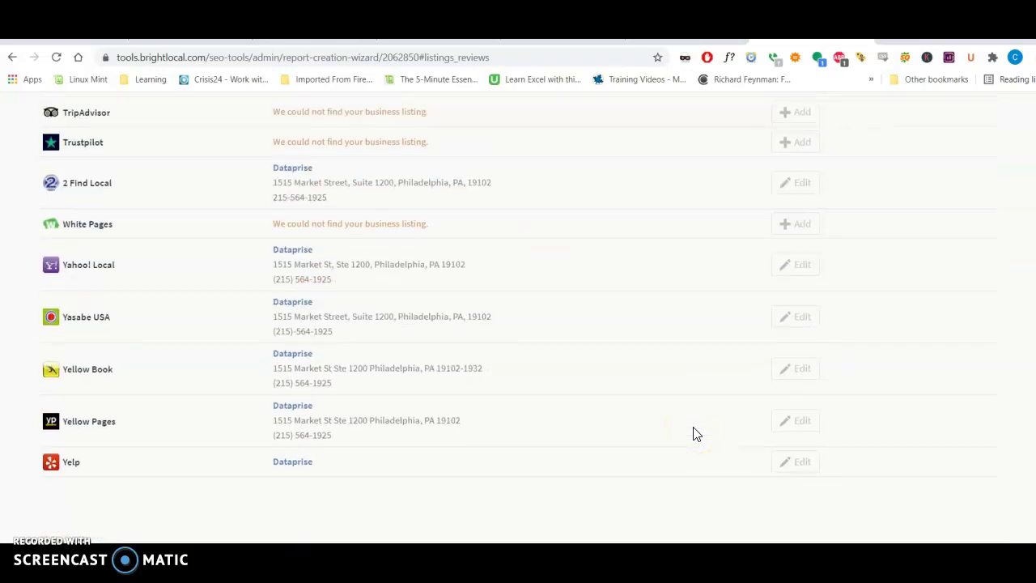
- Step back to the search-terms stage and forward to Listings and Review Sources, then go to em2techglobal.com
{"action": "left_click", "coordinate": [504, 266]}
{"action": "left_click", "coordinate": [469, 253]}
{"action": "scroll", "coordinate": [485, 172], "scroll_direction": "up", "scroll_amount": 20}
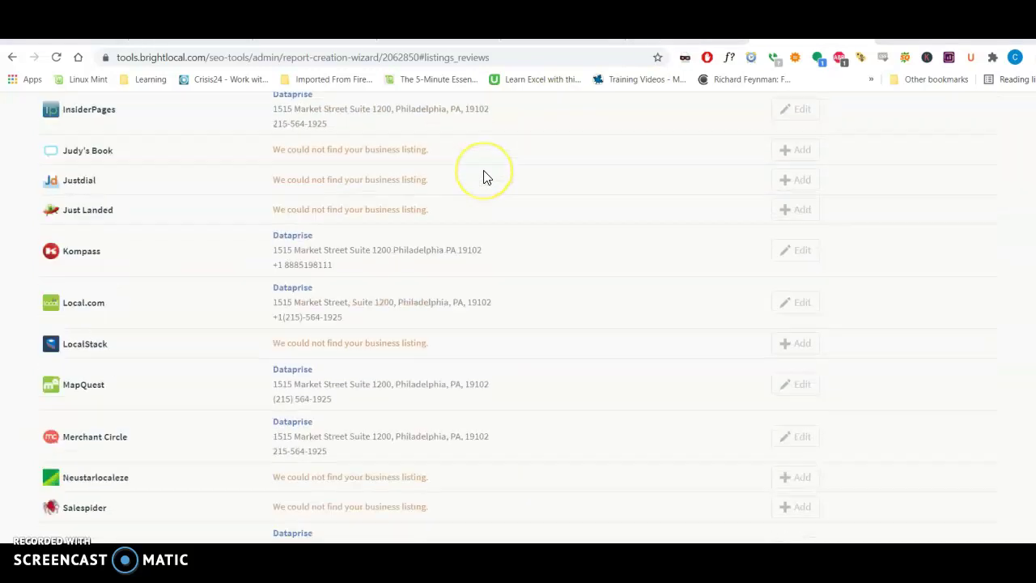
{"action": "scroll", "coordinate": [483, 176], "scroll_direction": "up", "scroll_amount": 1}
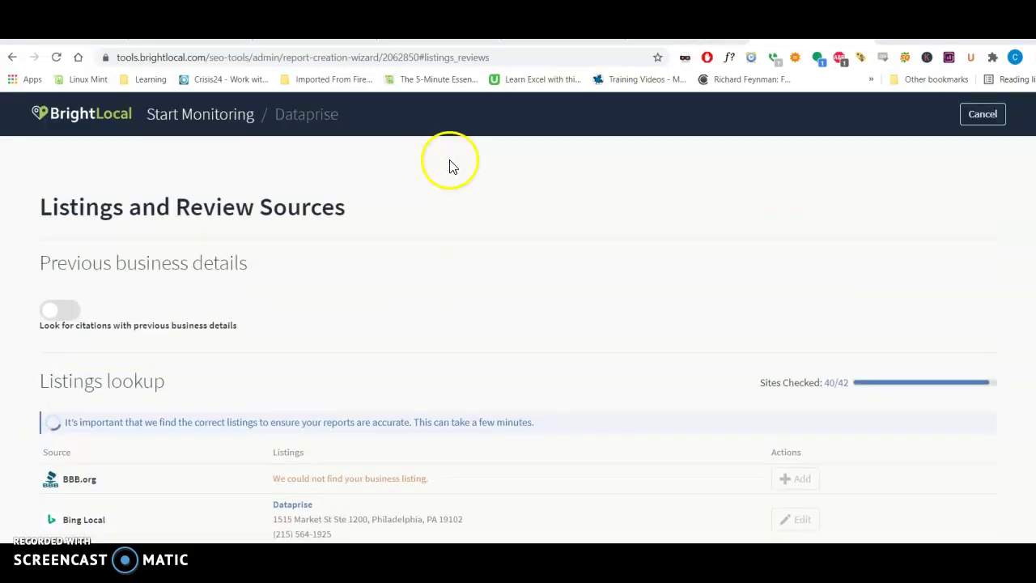
{"action": "left_click", "coordinate": [15, 57]}
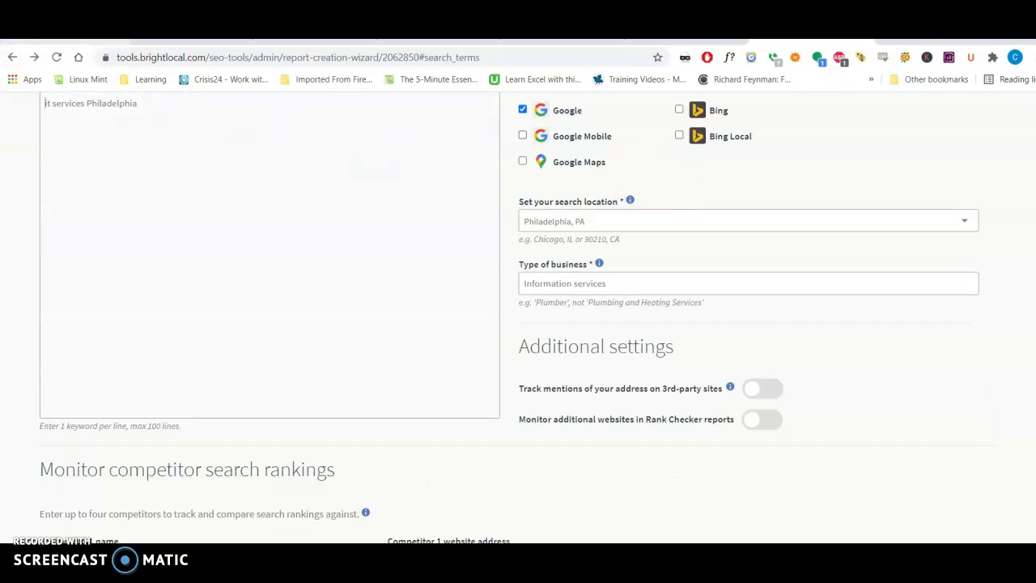
{"action": "left_click", "coordinate": [34, 57]}
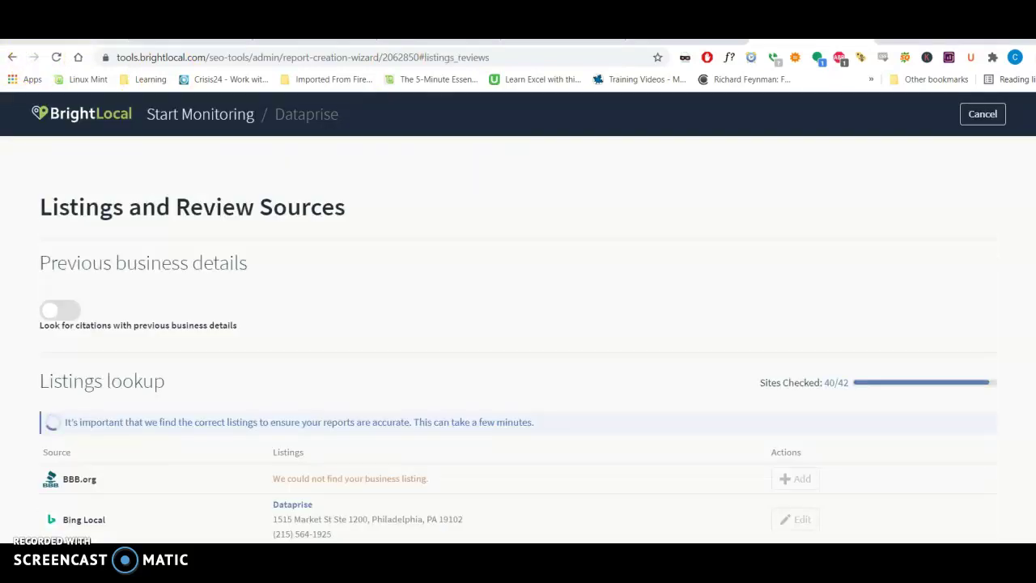
{"action": "key", "text": "ctrl+Tab"}
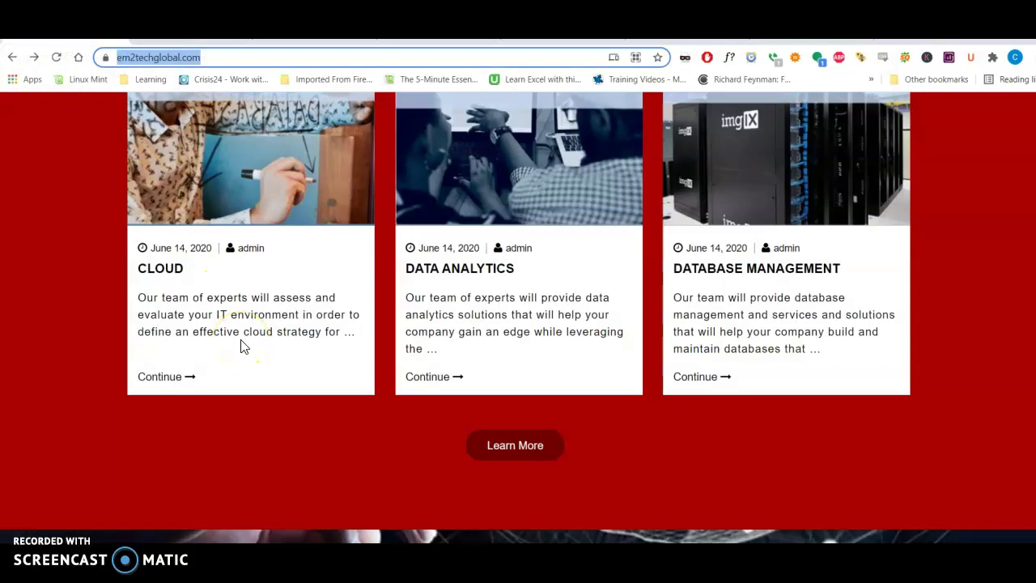
- Scroll the em2techglobal.com homepage back up to the top
{"action": "scroll", "coordinate": [242, 344], "scroll_direction": "up", "scroll_amount": 10}
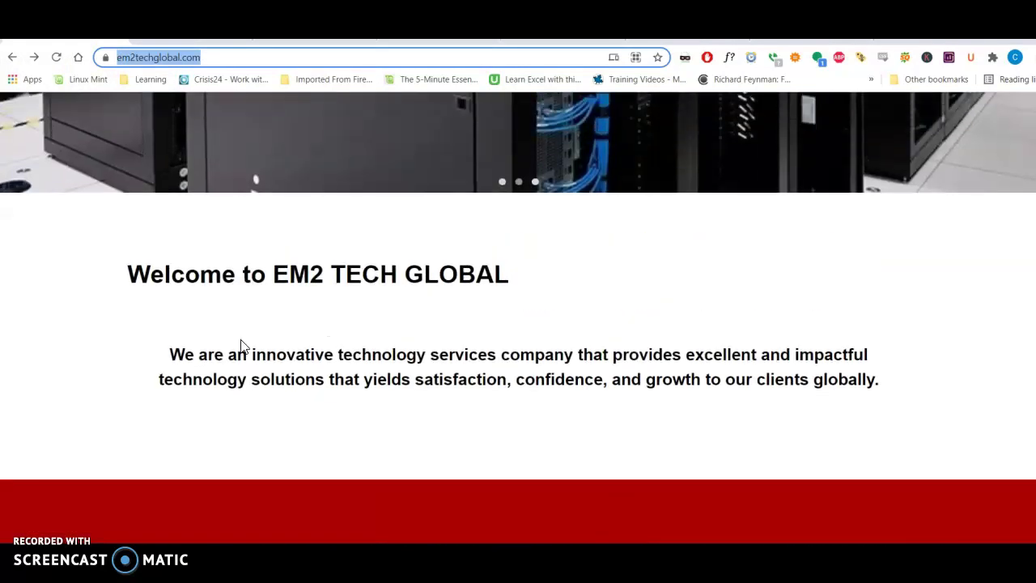
{"action": "scroll", "coordinate": [241, 346], "scroll_direction": "up", "scroll_amount": 2}
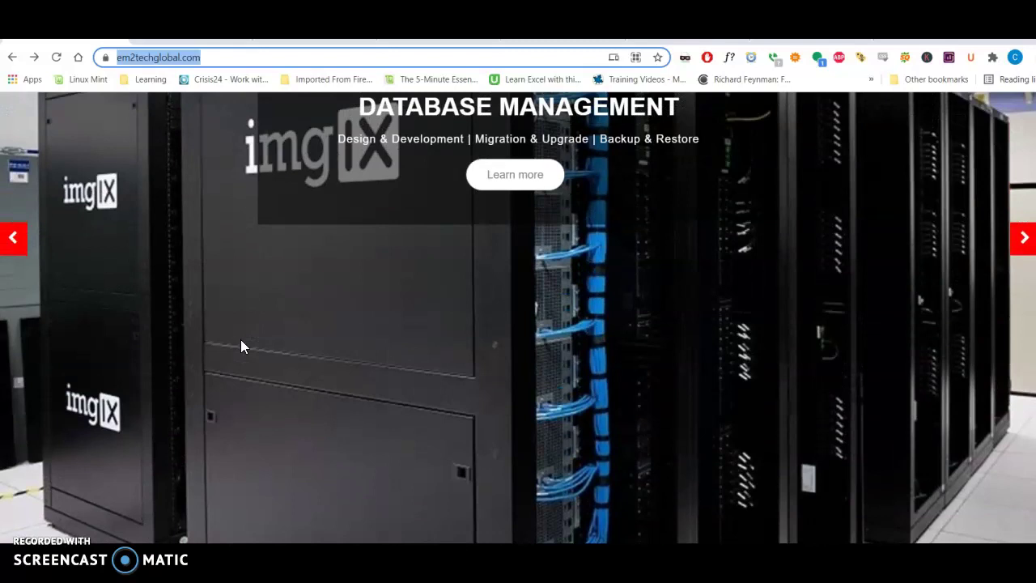
{"action": "scroll", "coordinate": [241, 344], "scroll_direction": "up", "scroll_amount": 1}
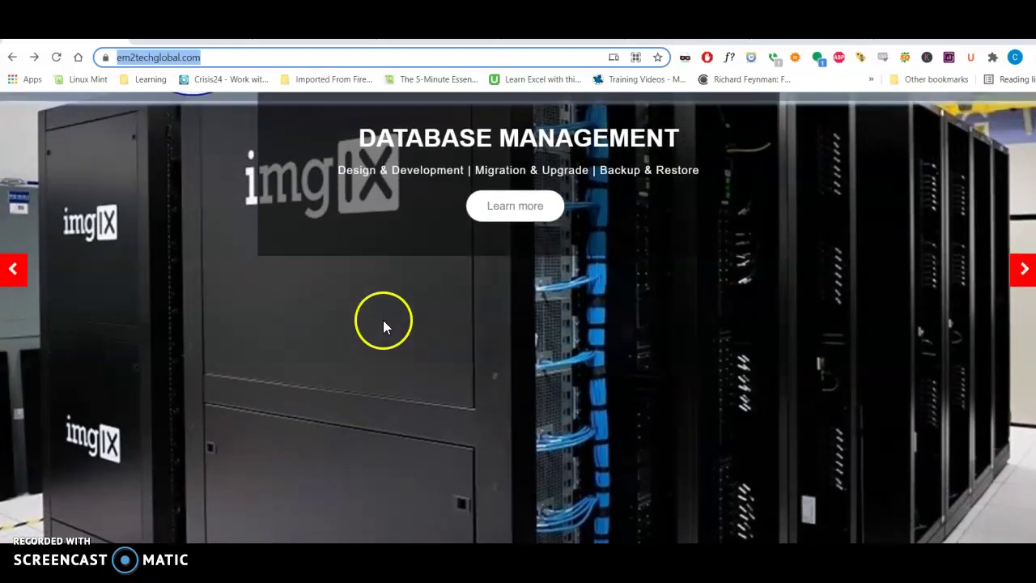
{"action": "scroll", "coordinate": [376, 308], "scroll_direction": "up", "scroll_amount": 2}
- Scroll the 'it services philadelphia' rankings past the Dataprise result, then switch to em2techglobal.com
{"action": "left_click", "coordinate": [459, 44]}
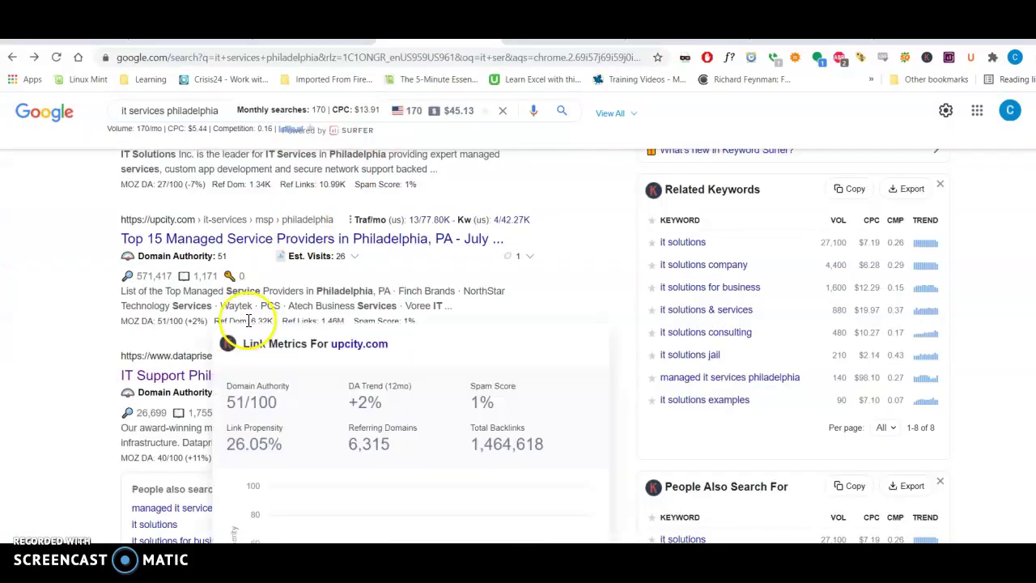
{"action": "scroll", "coordinate": [98, 328], "scroll_direction": "down", "scroll_amount": 5}
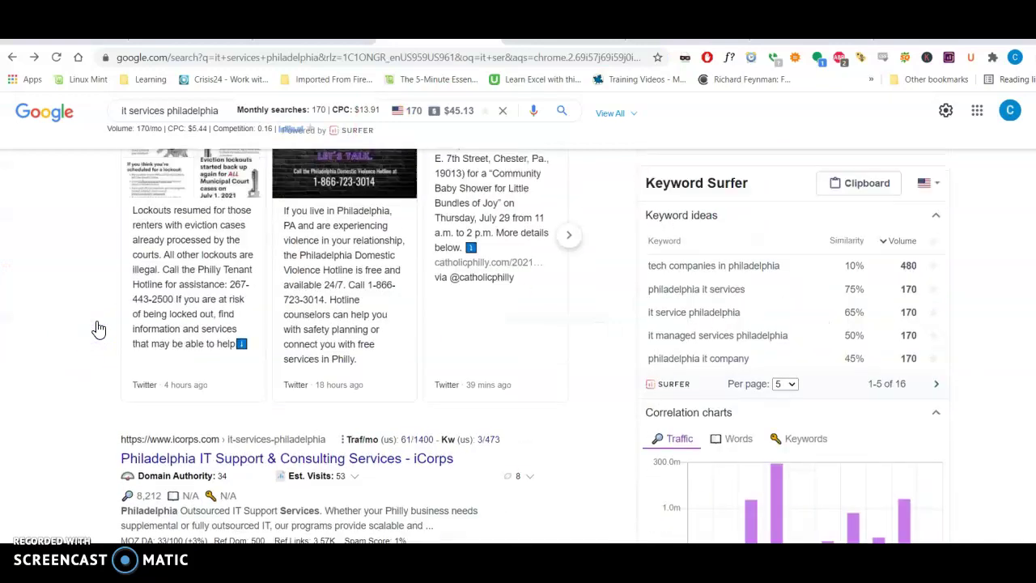
{"action": "scroll", "coordinate": [97, 329], "scroll_direction": "up", "scroll_amount": 10}
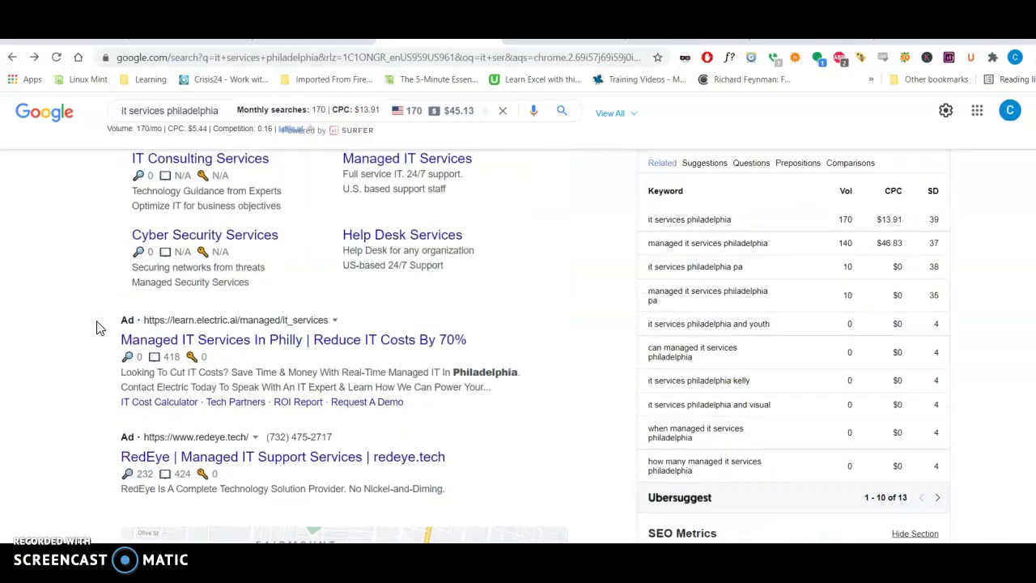
{"action": "scroll", "coordinate": [73, 297], "scroll_direction": "down", "scroll_amount": 6}
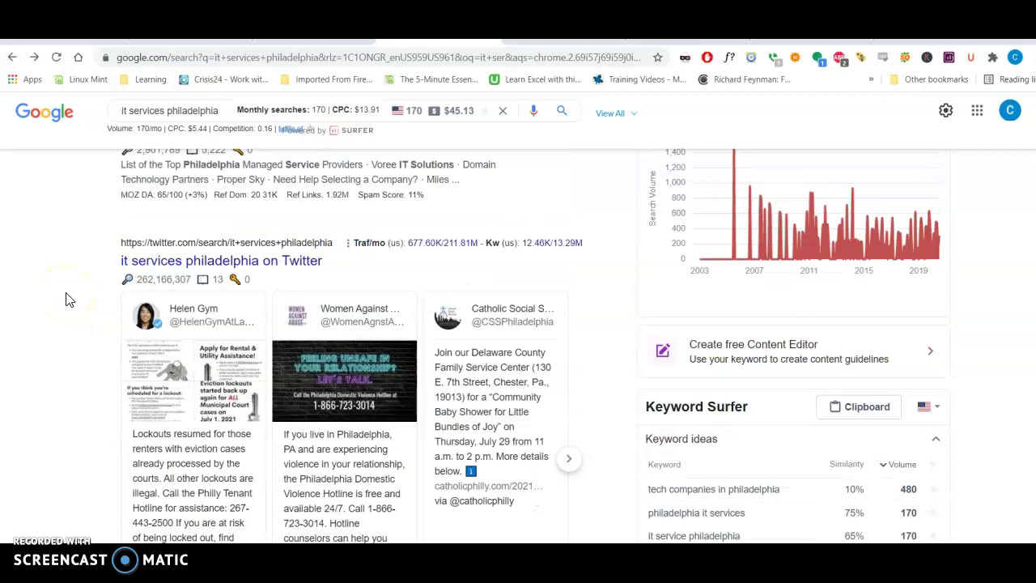
{"action": "scroll", "coordinate": [9, 247], "scroll_direction": "down", "scroll_amount": 4}
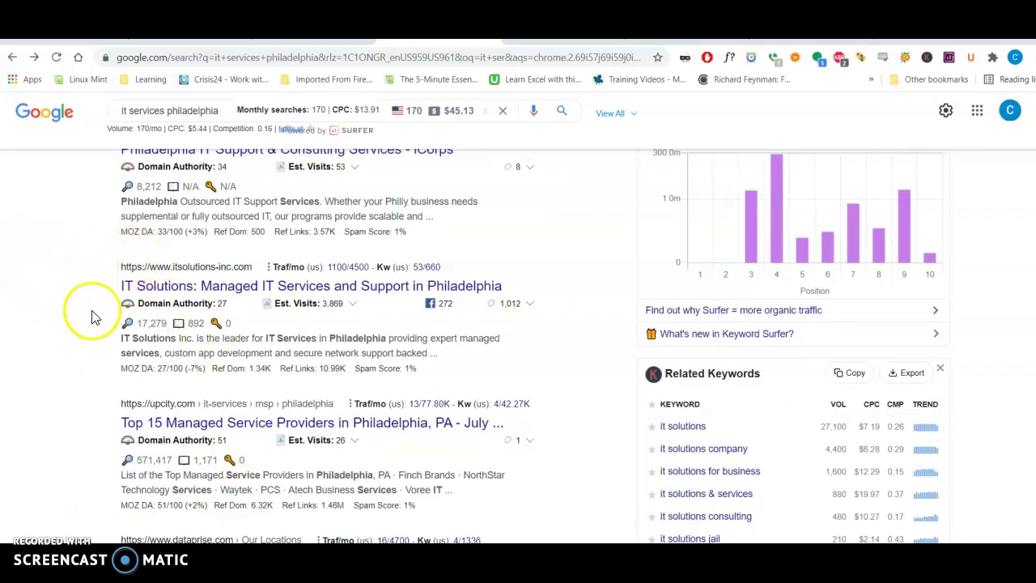
{"action": "scroll", "coordinate": [91, 317], "scroll_direction": "down", "scroll_amount": 3}
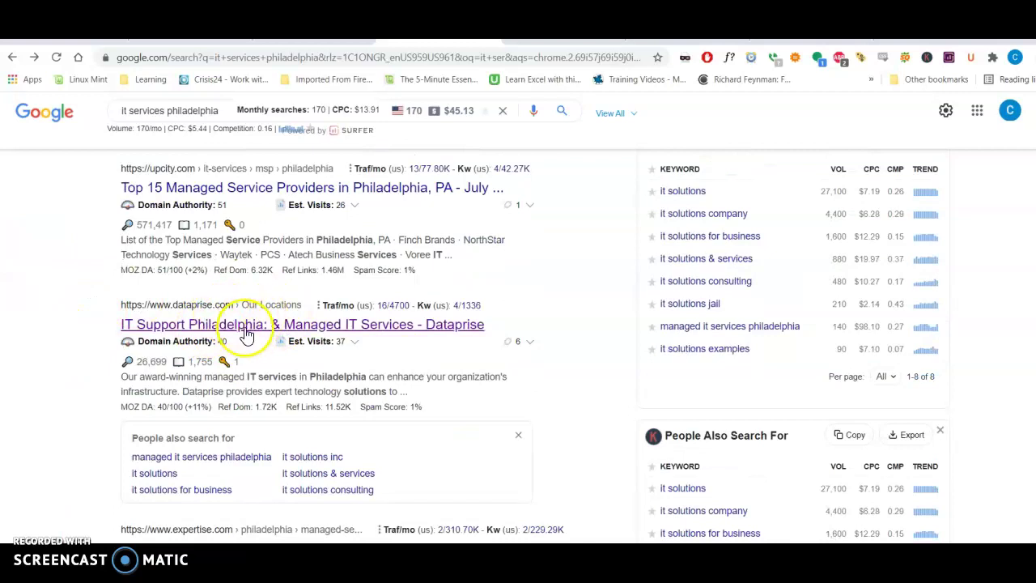
{"action": "scroll", "coordinate": [428, 429], "scroll_direction": "down", "scroll_amount": 4}
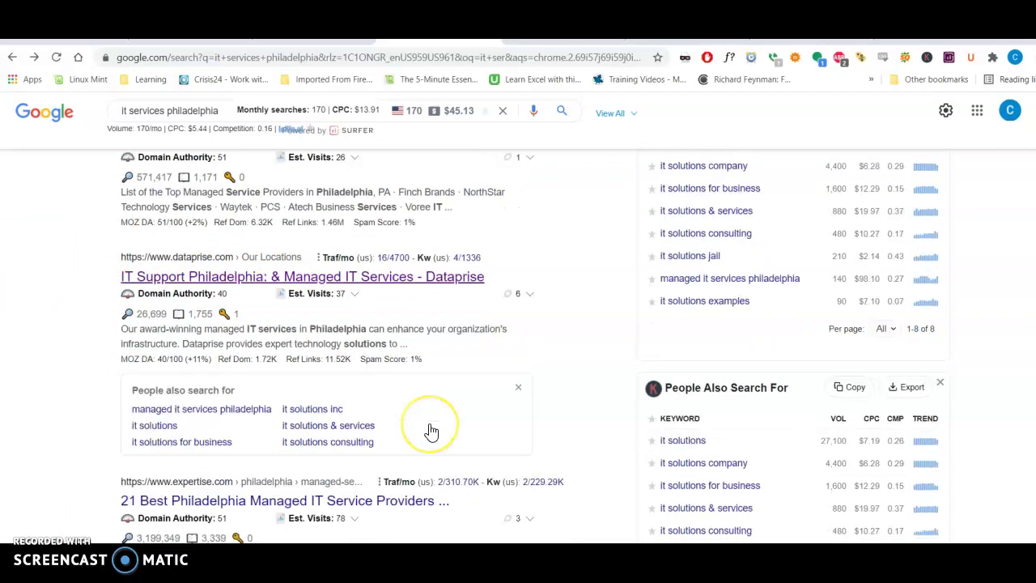
{"action": "scroll", "coordinate": [432, 432], "scroll_direction": "down", "scroll_amount": 5}
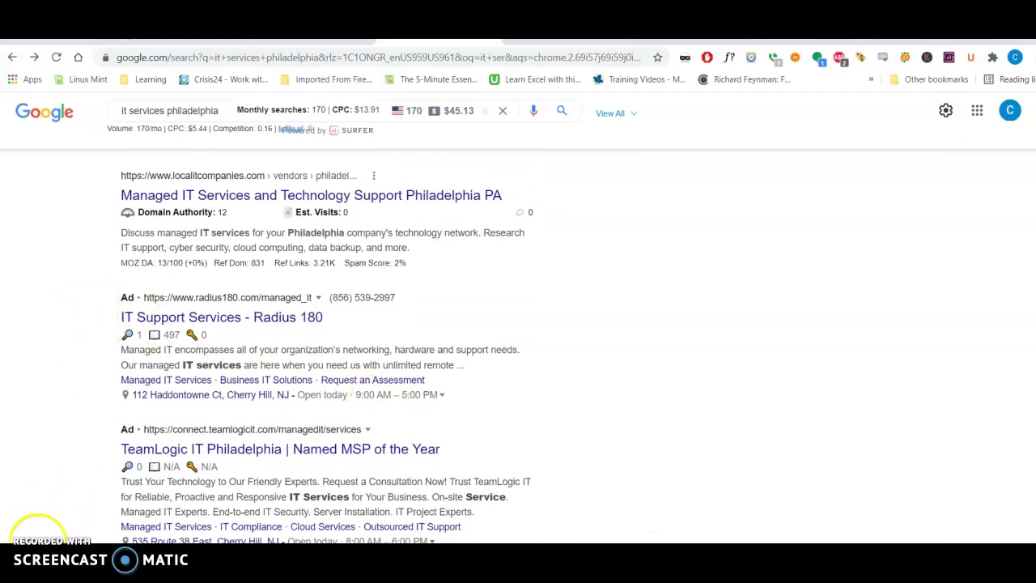
{"action": "scroll", "coordinate": [321, 295], "scroll_direction": "up", "scroll_amount": 3}
{"action": "scroll", "coordinate": [321, 296], "scroll_direction": "down", "scroll_amount": 3}
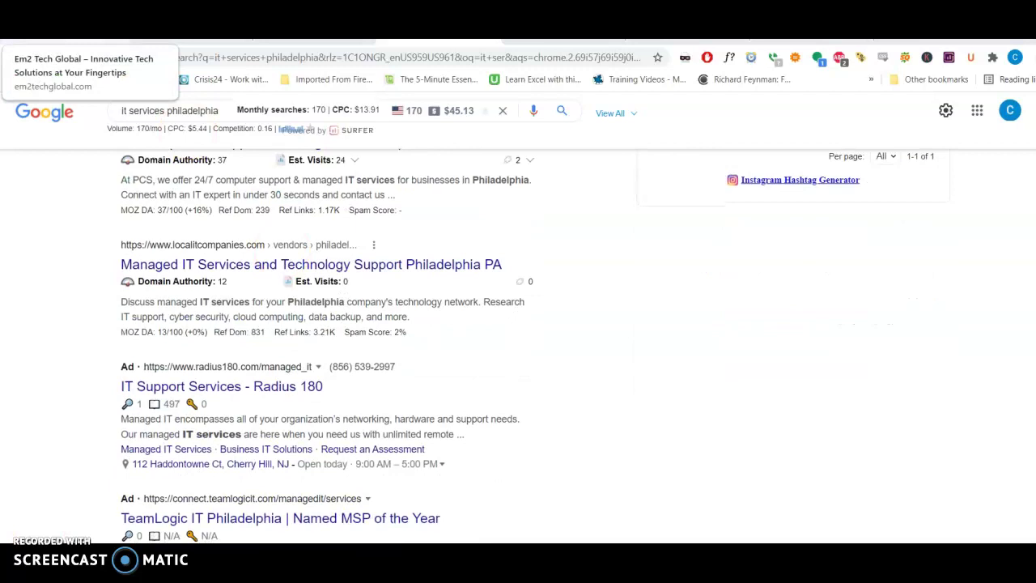
{"action": "left_click", "coordinate": [89, 25]}
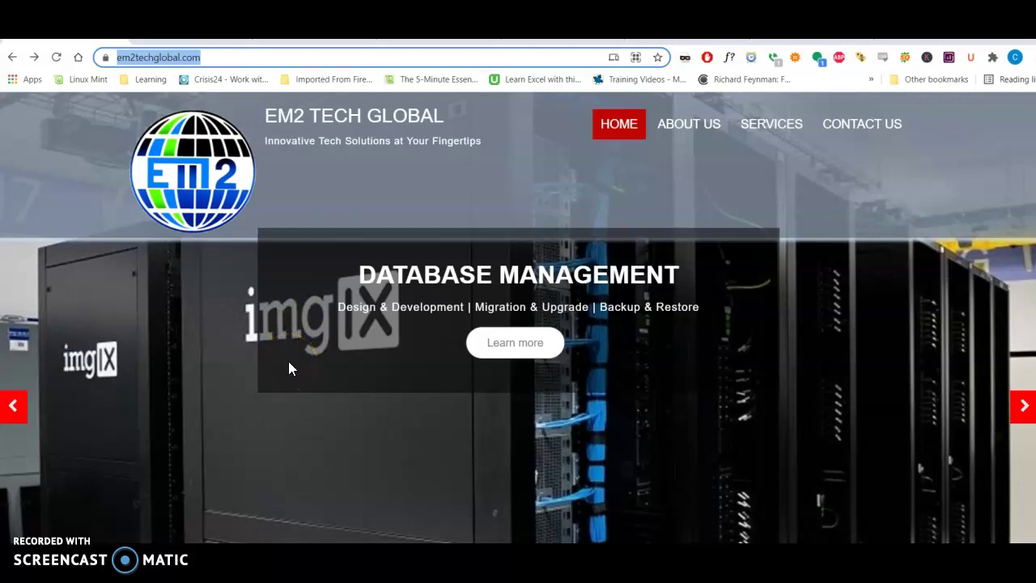
- Scroll the Em2 Tech Global homepage, then return to the results showing Radius 180, TeamLogic IT and Prismworks ads
{"action": "left_click", "coordinate": [321, 389]}
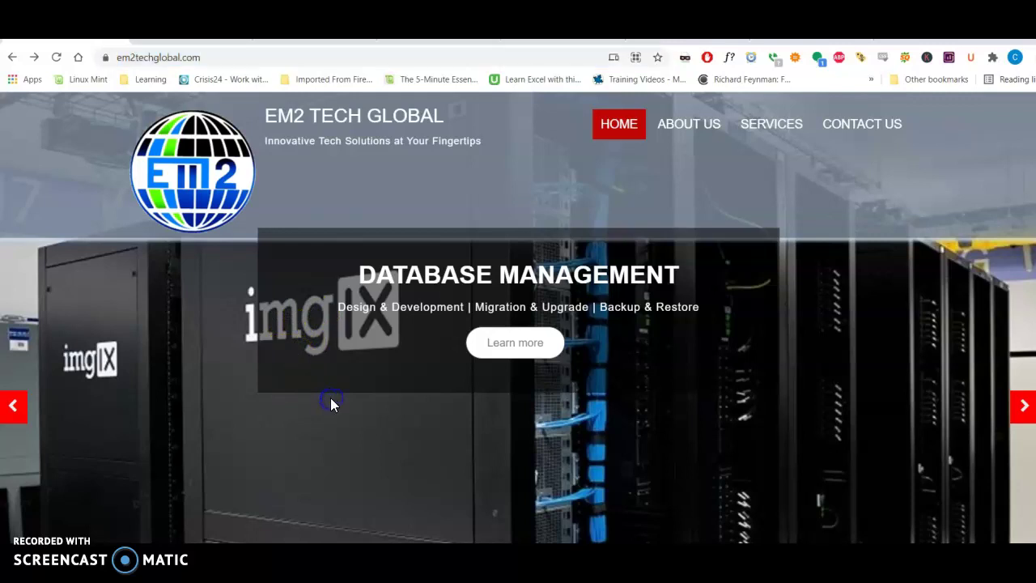
{"action": "scroll", "coordinate": [331, 399], "scroll_direction": "down", "scroll_amount": 2}
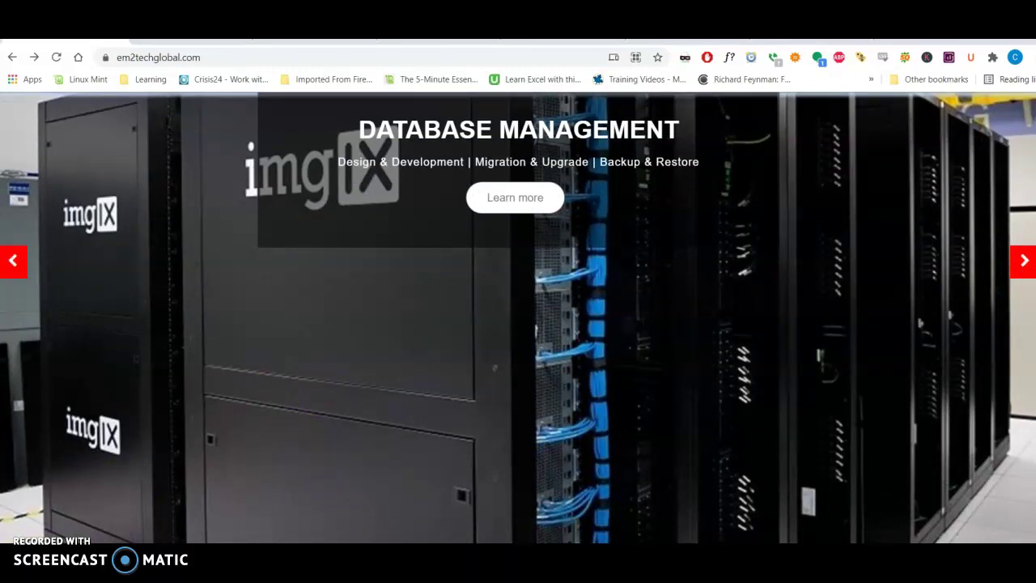
{"action": "left_click", "coordinate": [381, 24]}
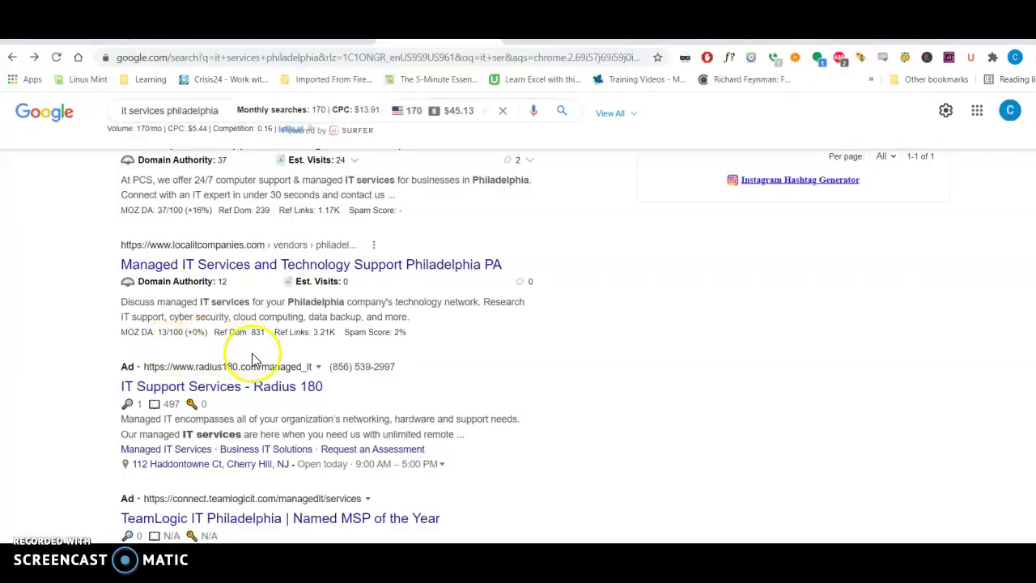
{"action": "scroll", "coordinate": [232, 439], "scroll_direction": "down", "scroll_amount": 4}
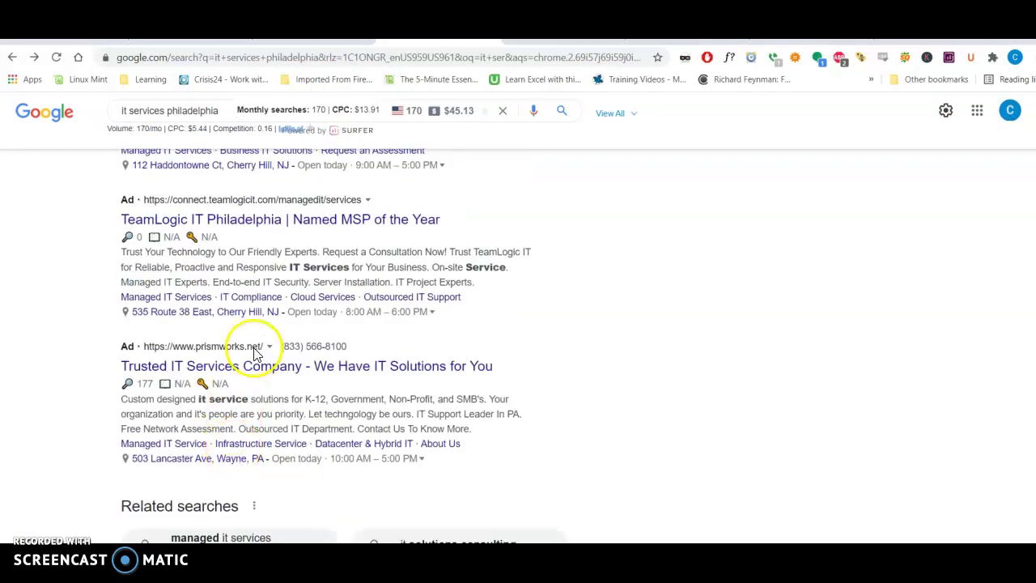
- Scroll through the results and Dataprise's Philadelphia location page before heading to Ahrefs
{"action": "scroll", "coordinate": [254, 354], "scroll_direction": "up", "scroll_amount": 4}
{"action": "scroll", "coordinate": [255, 348], "scroll_direction": "up", "scroll_amount": 2}
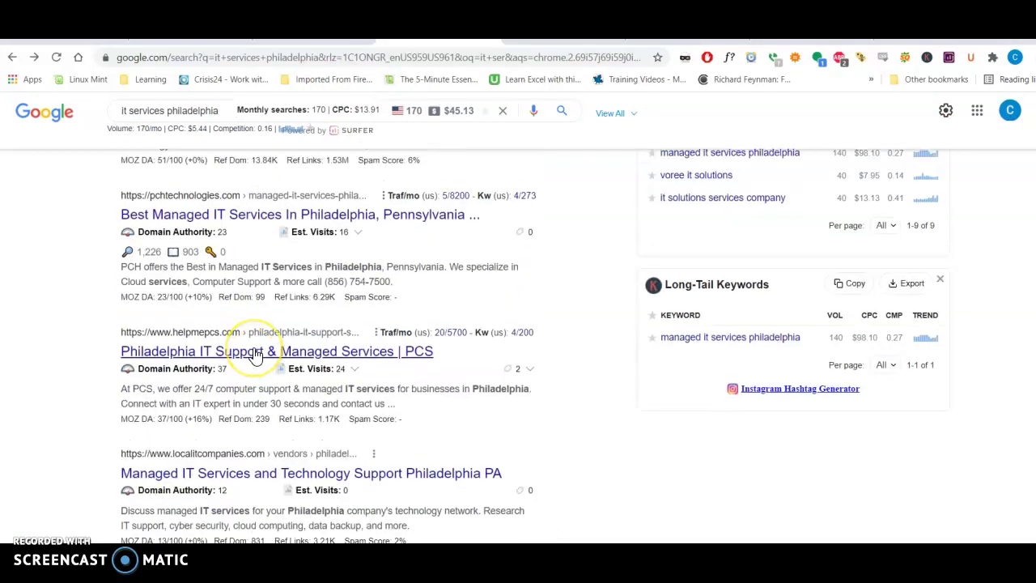
{"action": "scroll", "coordinate": [254, 354], "scroll_direction": "up", "scroll_amount": 2}
{"action": "scroll", "coordinate": [254, 354], "scroll_direction": "down", "scroll_amount": 3}
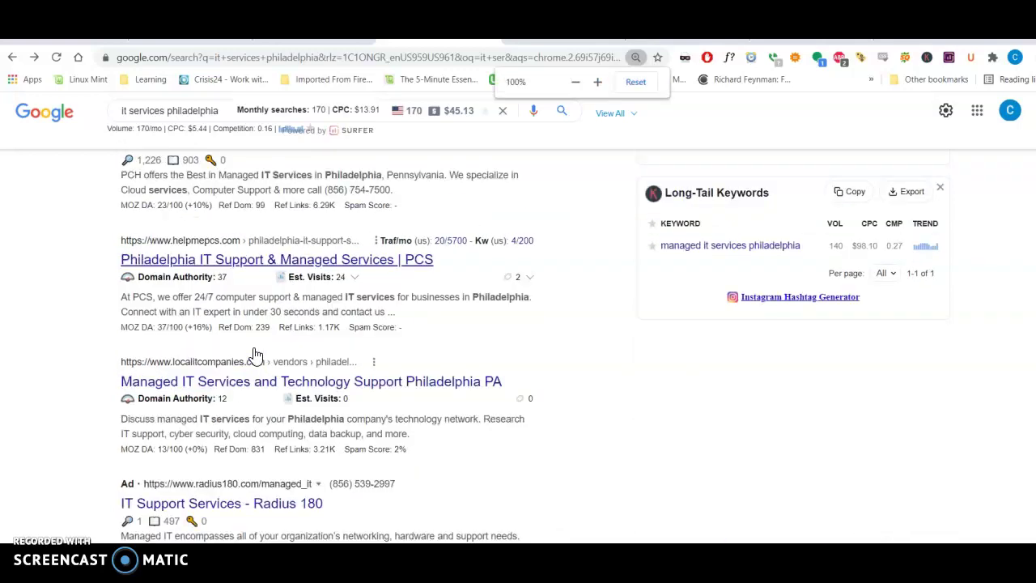
{"action": "scroll", "coordinate": [255, 353], "scroll_direction": "down", "scroll_amount": 5}
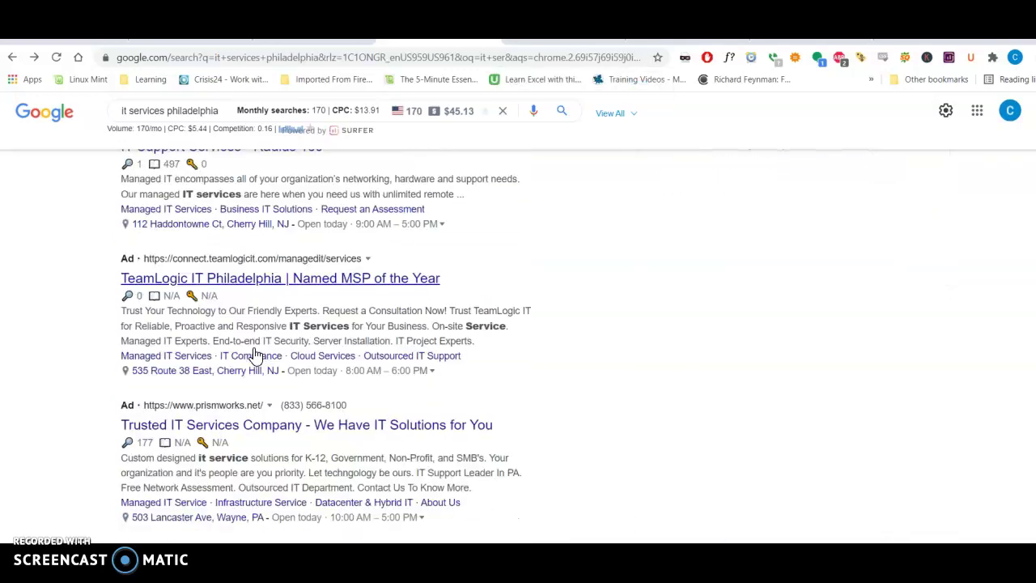
{"action": "scroll", "coordinate": [254, 354], "scroll_direction": "down", "scroll_amount": 4}
{"action": "scroll", "coordinate": [255, 354], "scroll_direction": "up", "scroll_amount": 8}
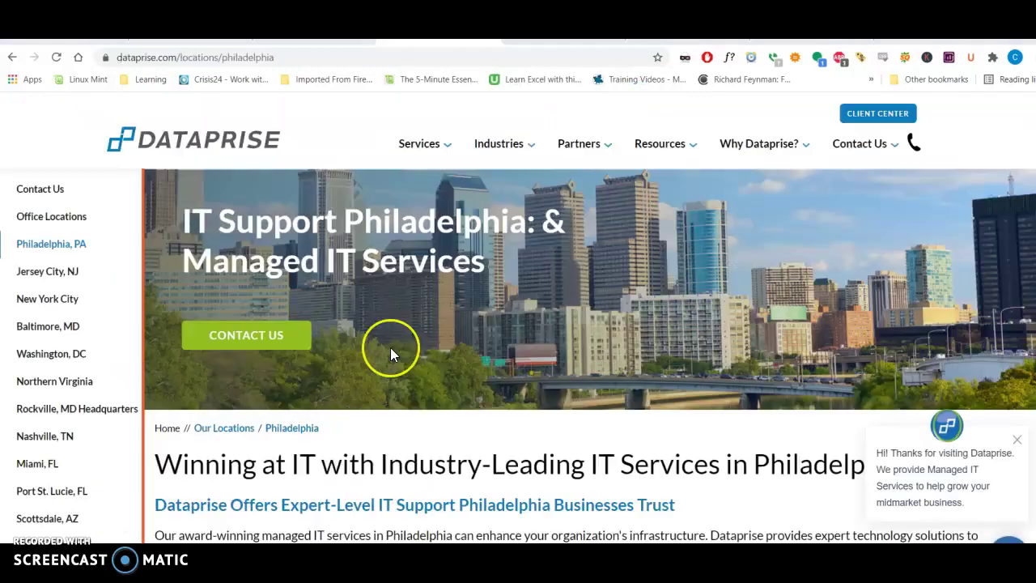
{"action": "scroll", "coordinate": [390, 348], "scroll_direction": "down", "scroll_amount": 9}
{"action": "scroll", "coordinate": [393, 354], "scroll_direction": "up", "scroll_amount": 1}
{"action": "scroll", "coordinate": [390, 354], "scroll_direction": "up", "scroll_amount": 7}
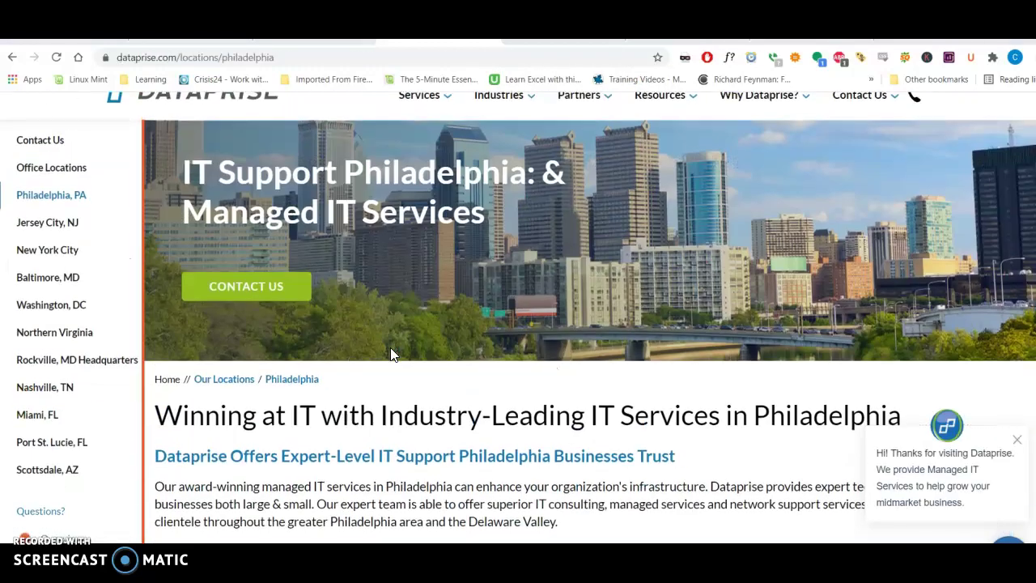
{"action": "scroll", "coordinate": [391, 354], "scroll_direction": "down", "scroll_amount": 3}
{"action": "scroll", "coordinate": [390, 353], "scroll_direction": "up", "scroll_amount": 4}
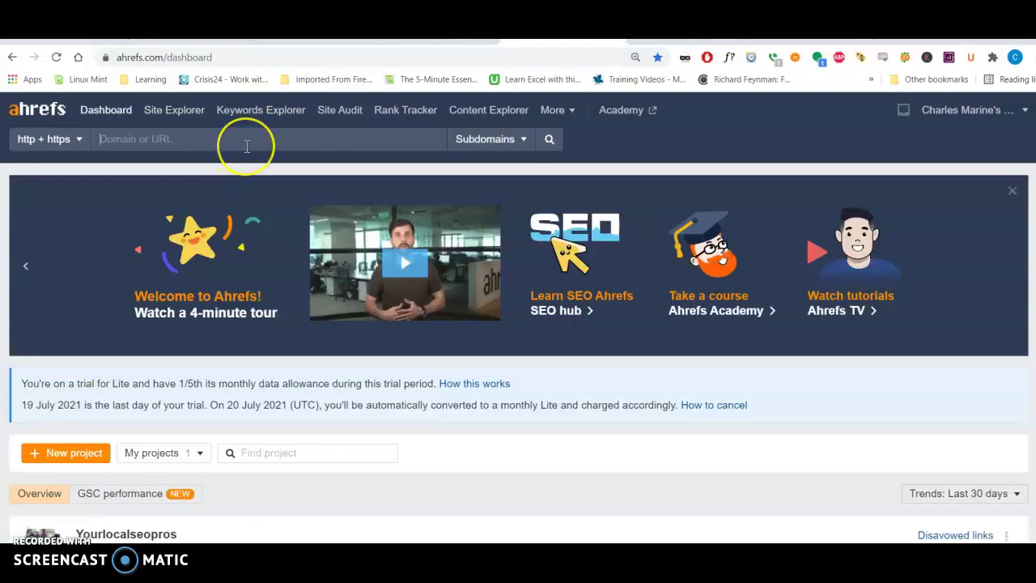
- Analyse dataprise.com/locations/philadelphia at Domain scope in Site Explorer: DR 54, 10.1K backlinks, 1.03K referring domains
{"action": "type", "text": "https://www.dataprise.com/locations/philadelphia"}
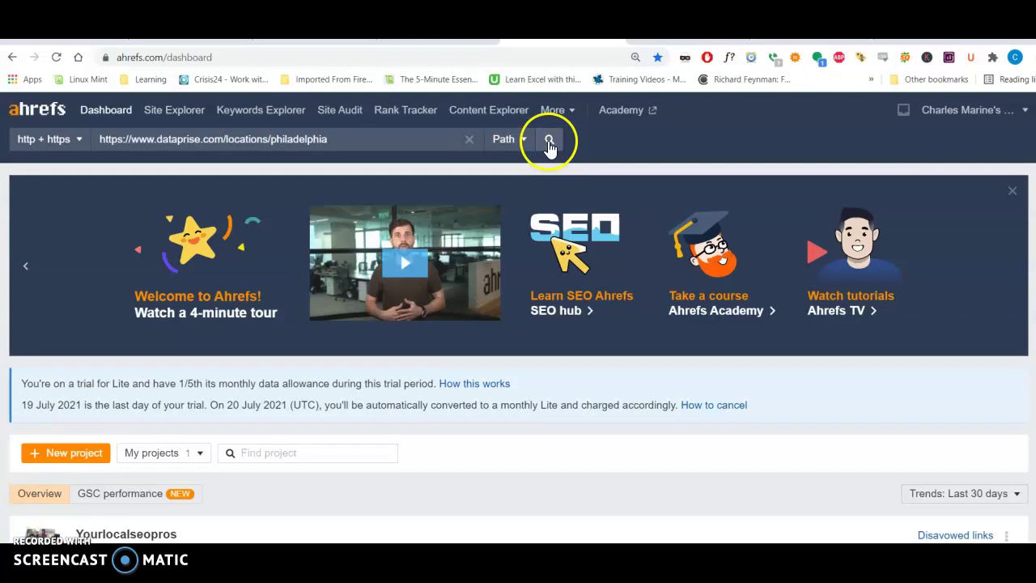
{"action": "left_click", "coordinate": [512, 139]}
{"action": "left_click", "coordinate": [526, 247]}
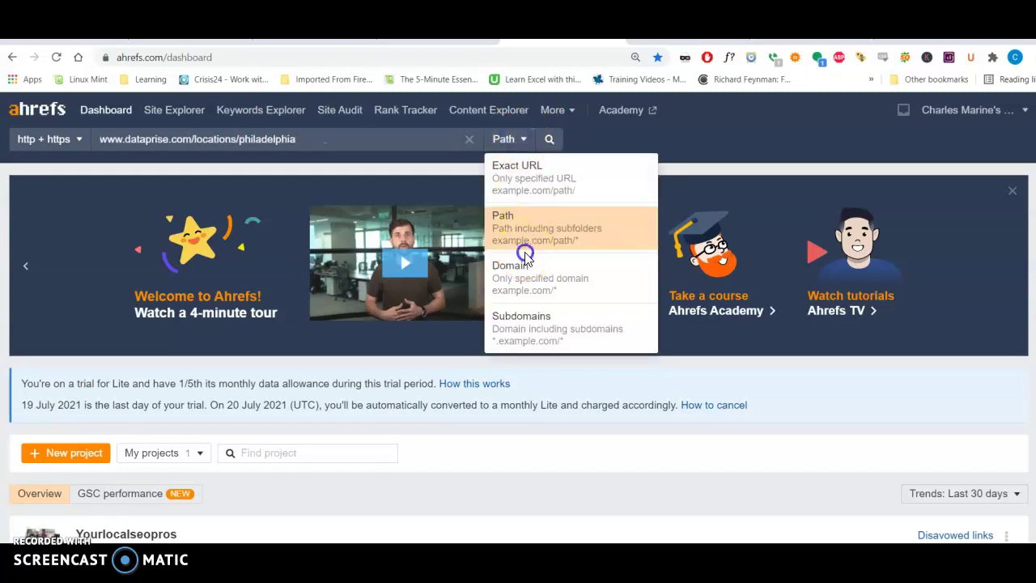
{"action": "left_click", "coordinate": [524, 261]}
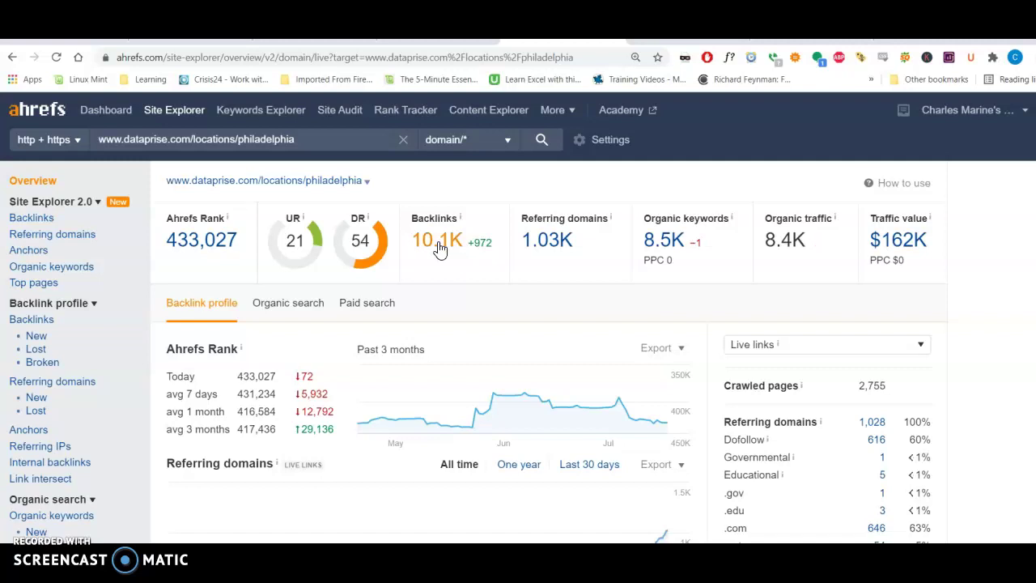
{"action": "scroll", "coordinate": [440, 249], "scroll_direction": "down", "scroll_amount": 15}
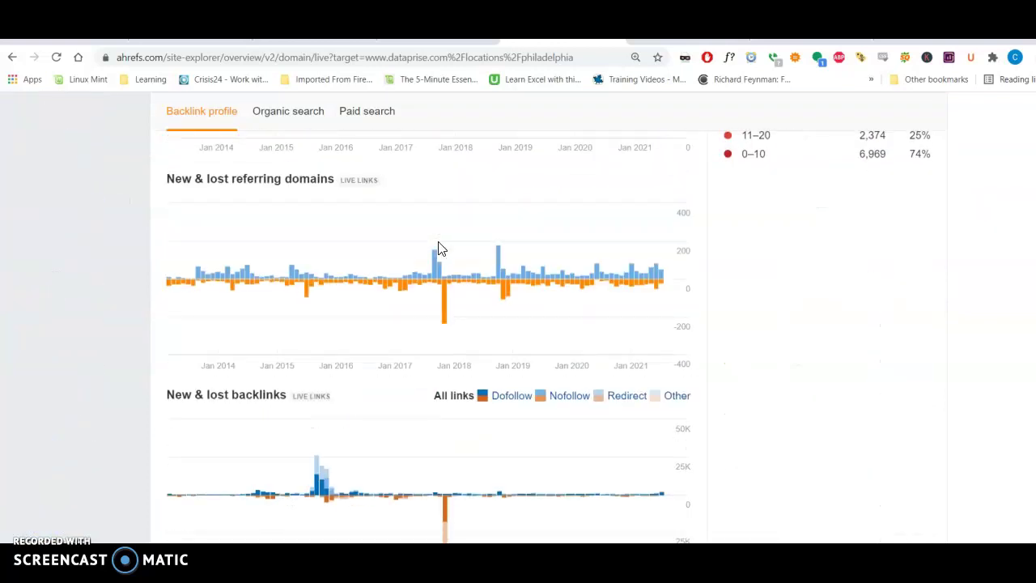
{"action": "scroll", "coordinate": [440, 249], "scroll_direction": "up", "scroll_amount": 12}
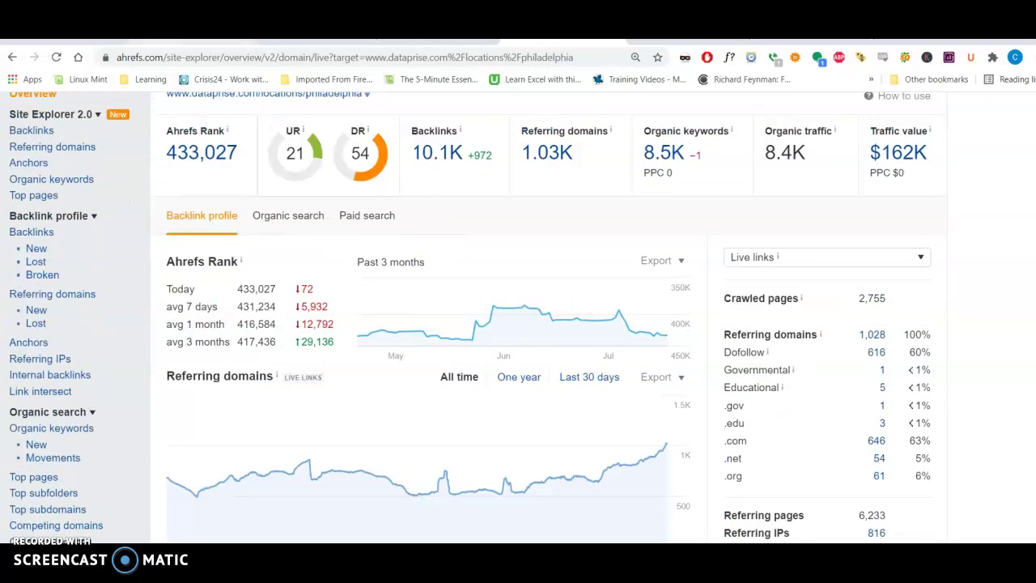
- List em2techglobal.com's referring domains without subdomains: autositechecker.com (DR 4) and domaininfofree.com (DR 15)
{"action": "left_click", "coordinate": [211, 25]}
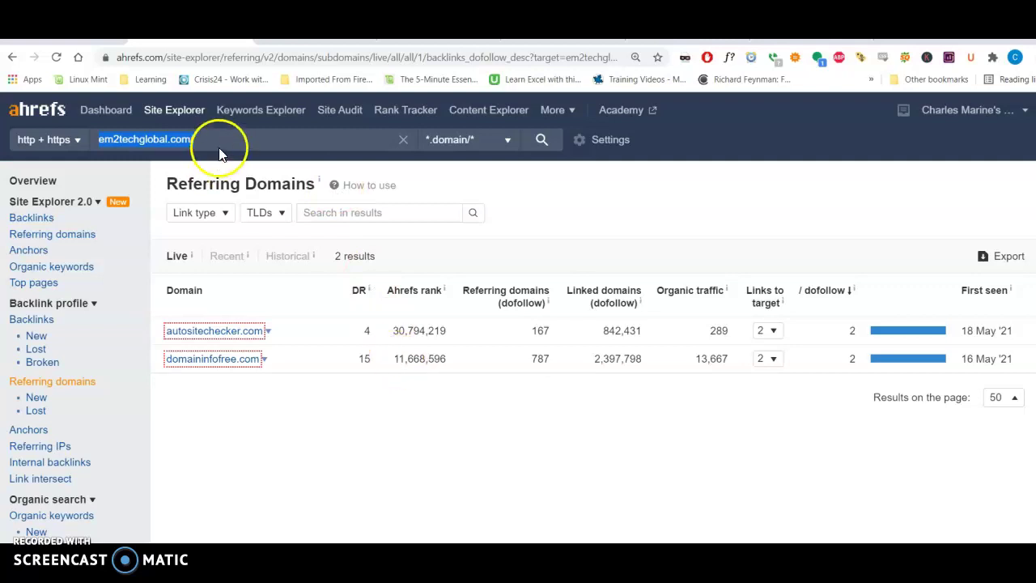
{"action": "left_click", "coordinate": [544, 140]}
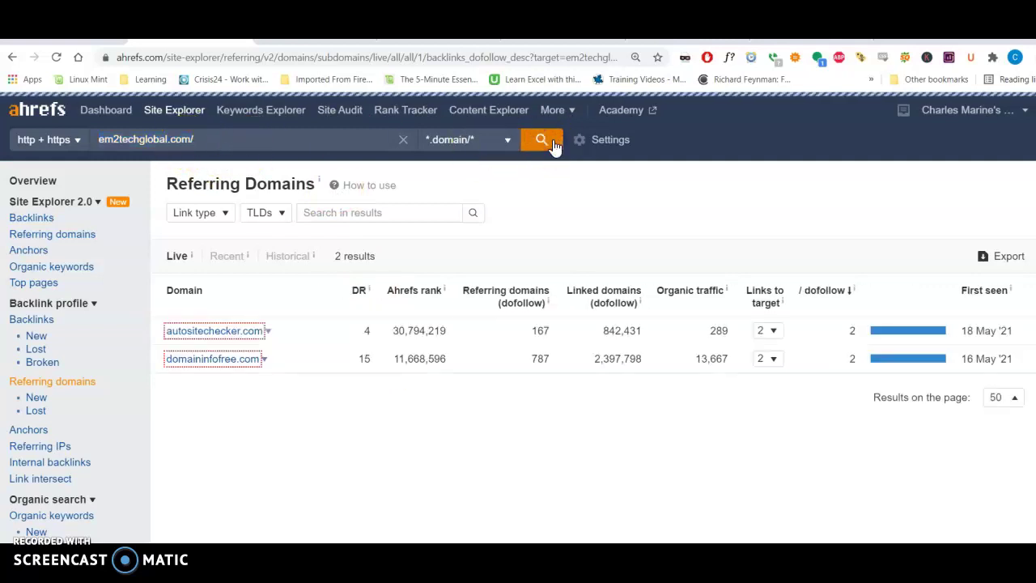
{"action": "left_click", "coordinate": [543, 140]}
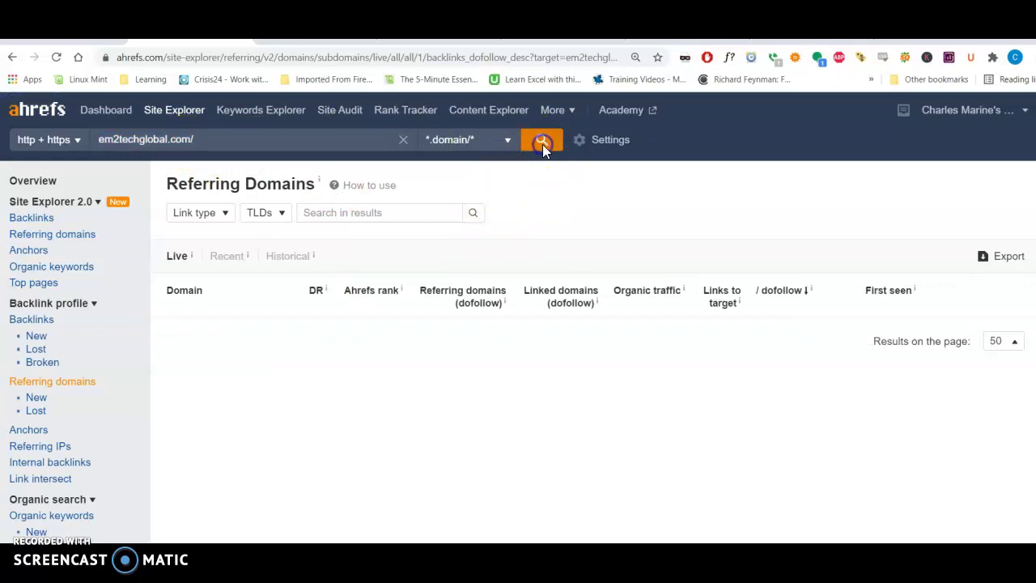
{"action": "left_click", "coordinate": [488, 140]}
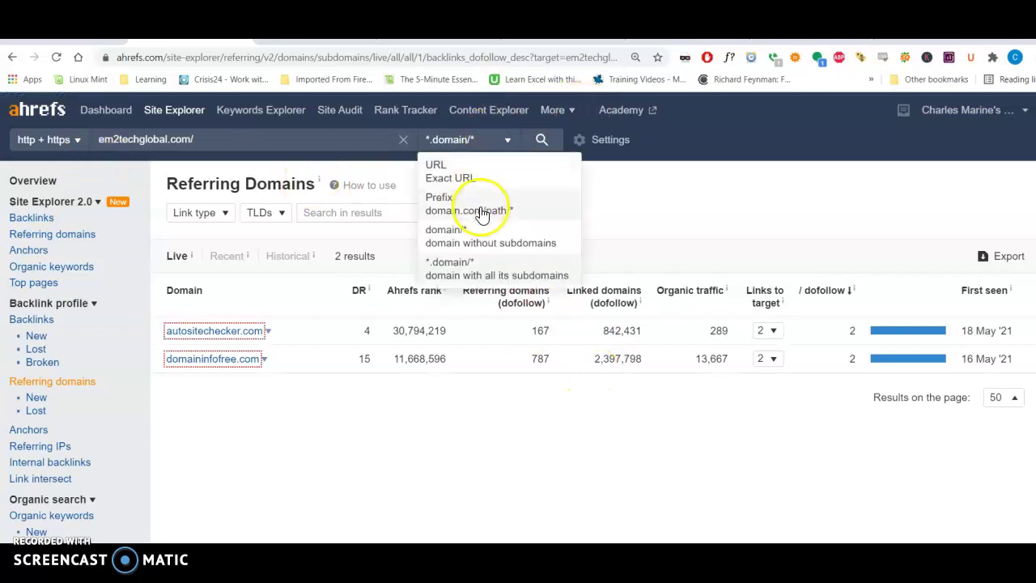
{"action": "left_click", "coordinate": [482, 232]}
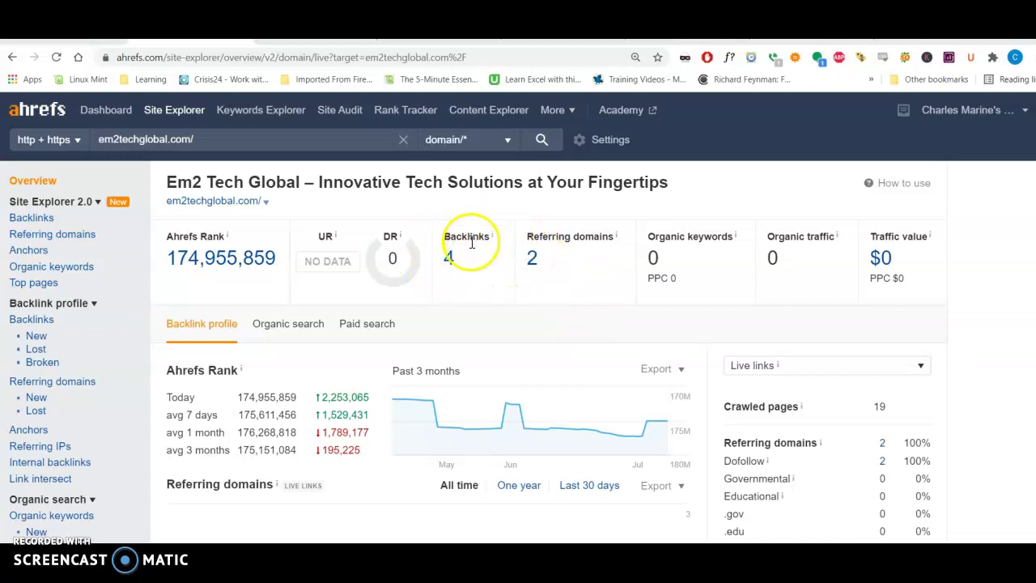
{"action": "left_click", "coordinate": [535, 258]}
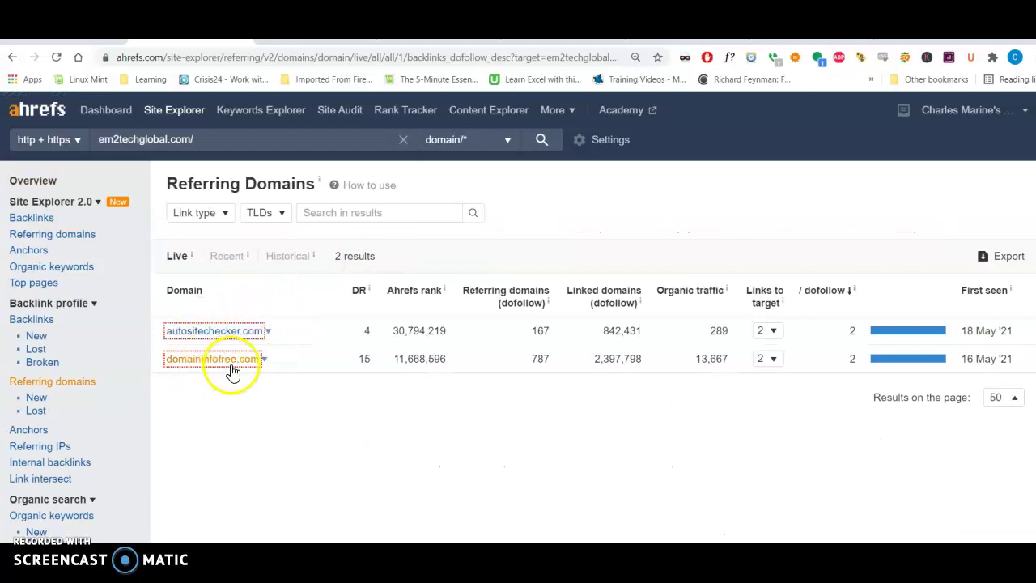
- Open autositechecker.com in a new tab and return to the Dataprise Philadelphia overview
{"action": "left_click", "coordinate": [257, 331]}
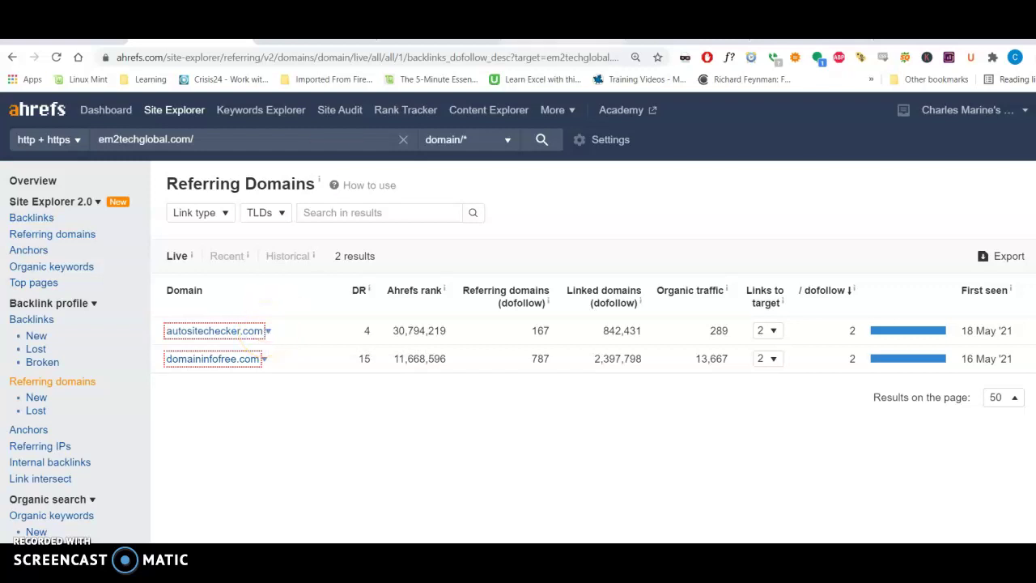
{"action": "key", "text": "ctrl+Tab"}
{"action": "scroll", "coordinate": [494, 238], "scroll_direction": "up", "scroll_amount": 1}
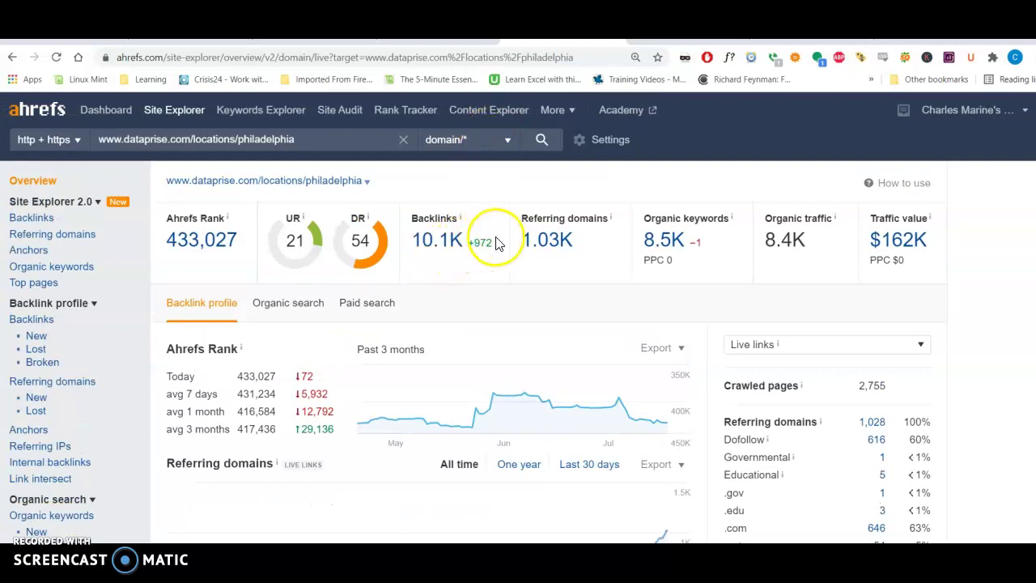
{"action": "left_click", "coordinate": [531, 246]}
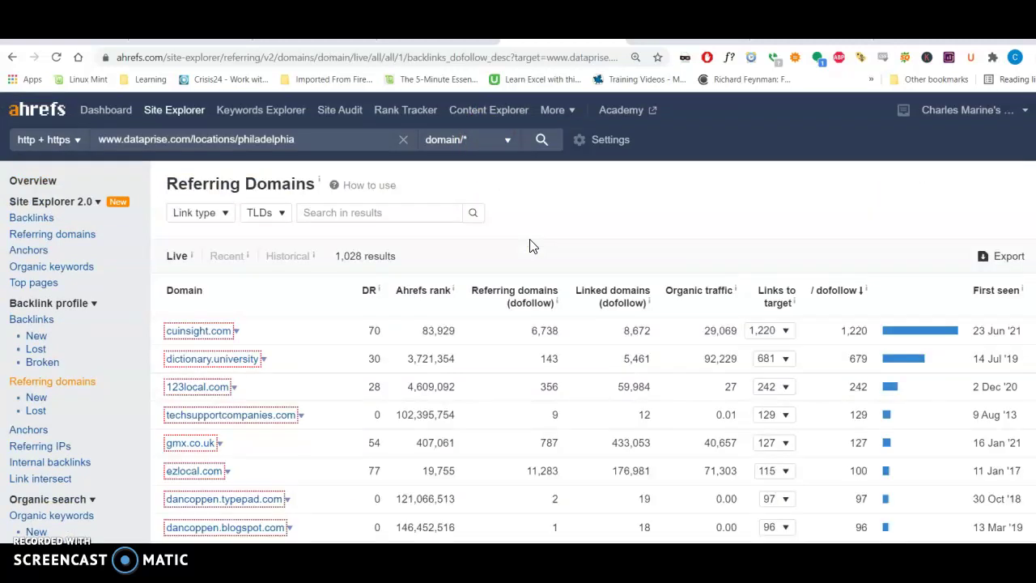
{"action": "scroll", "coordinate": [471, 345], "scroll_direction": "down", "scroll_amount": 15}
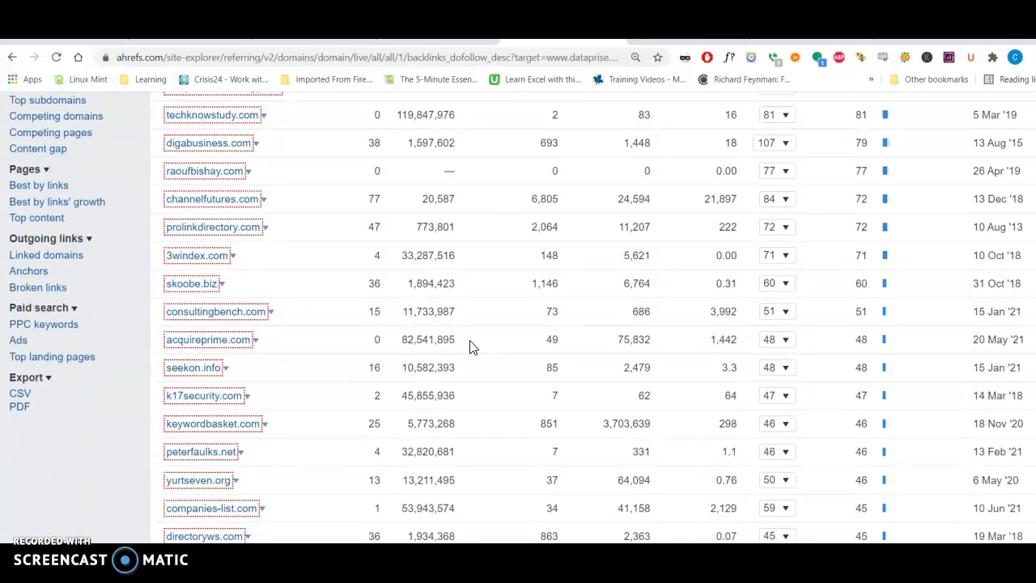
{"action": "scroll", "coordinate": [474, 348], "scroll_direction": "down", "scroll_amount": 6}
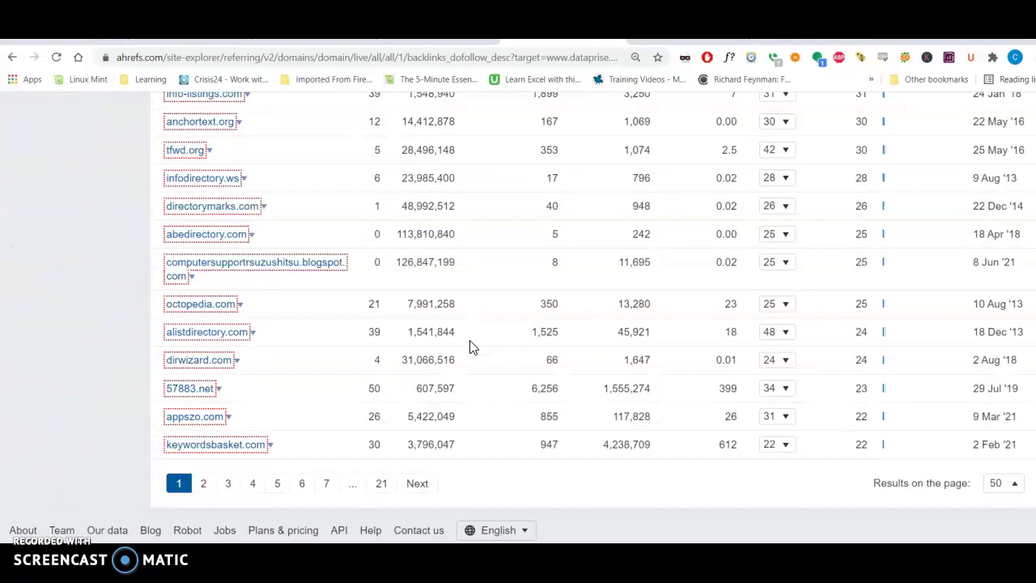
{"action": "scroll", "coordinate": [473, 348], "scroll_direction": "up", "scroll_amount": 10}
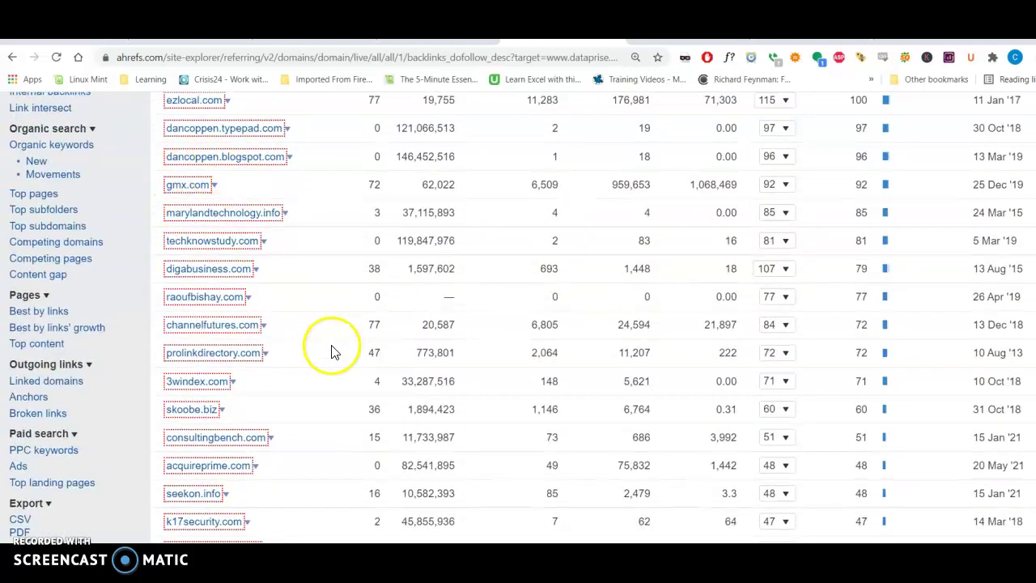
{"action": "left_click", "coordinate": [263, 241]}
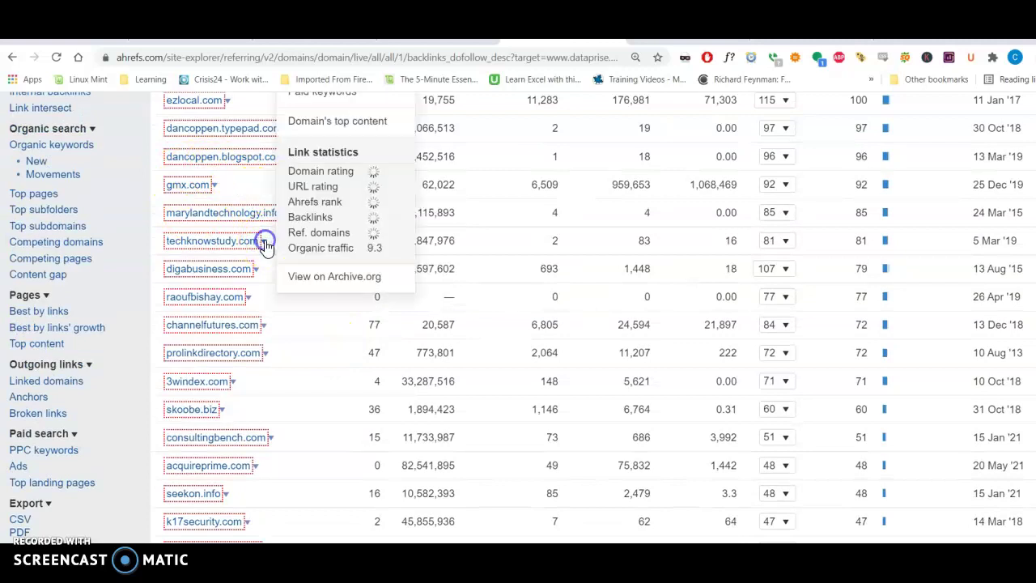
{"action": "scroll", "coordinate": [461, 293], "scroll_direction": "up", "scroll_amount": 4}
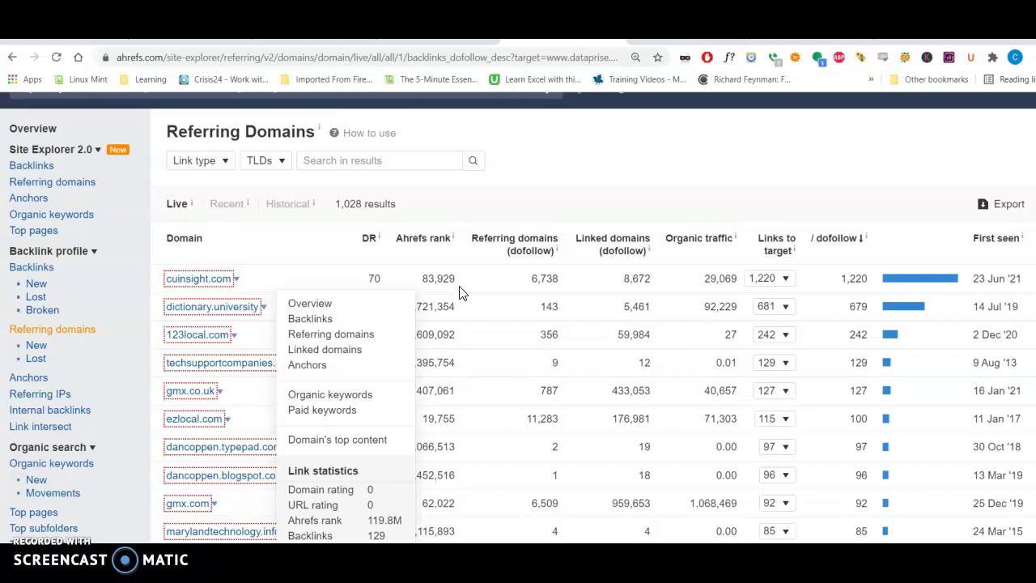
{"action": "left_click", "coordinate": [518, 186]}
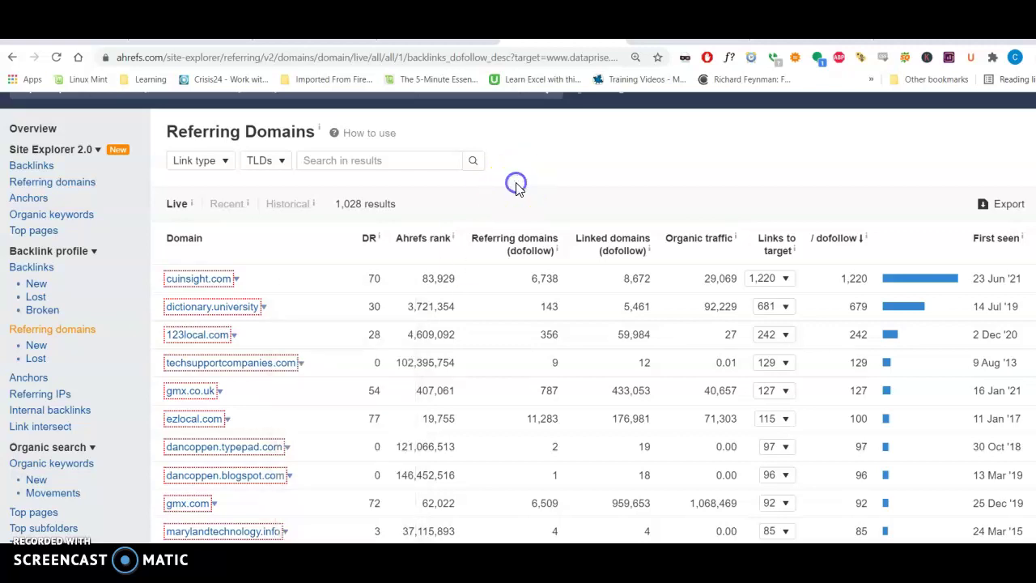
{"action": "left_click", "coordinate": [32, 128]}
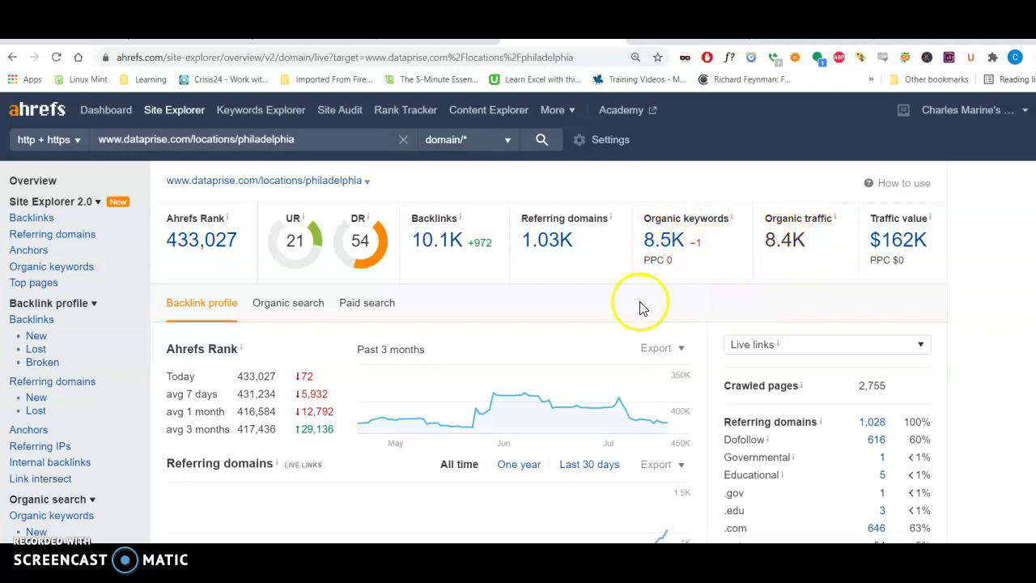
- Open the Dataprise page's 8.5K Organic keywords report and scroll through its 5,800 US keywords
{"action": "scroll", "coordinate": [565, 347], "scroll_direction": "down", "scroll_amount": 3}
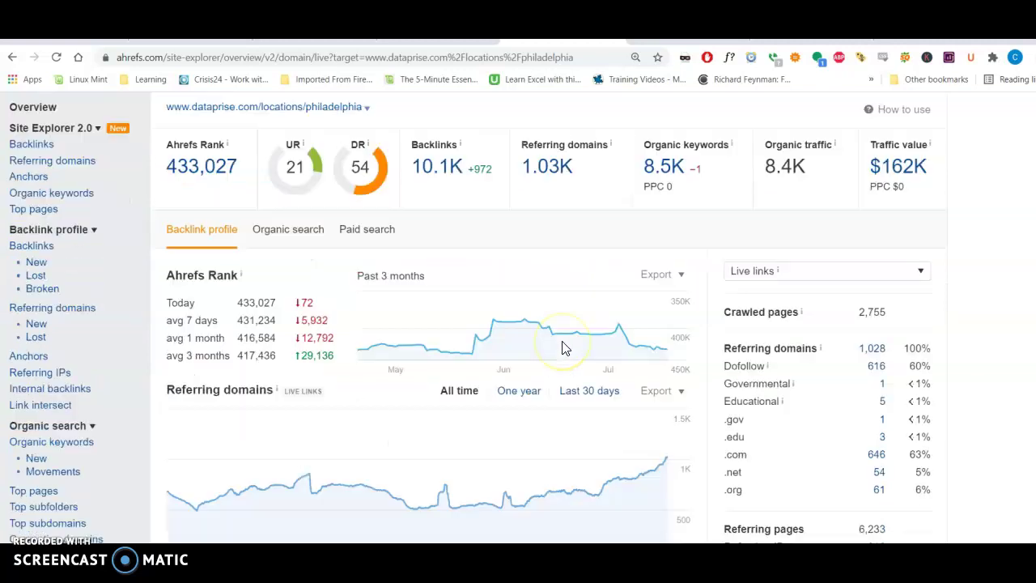
{"action": "scroll", "coordinate": [564, 347], "scroll_direction": "up", "scroll_amount": 3}
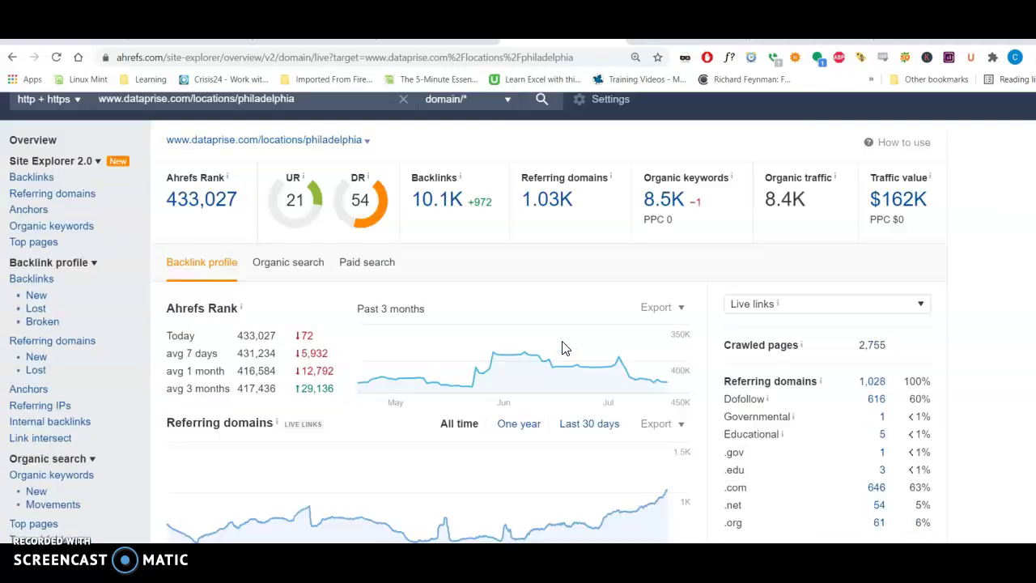
{"action": "left_click", "coordinate": [672, 200]}
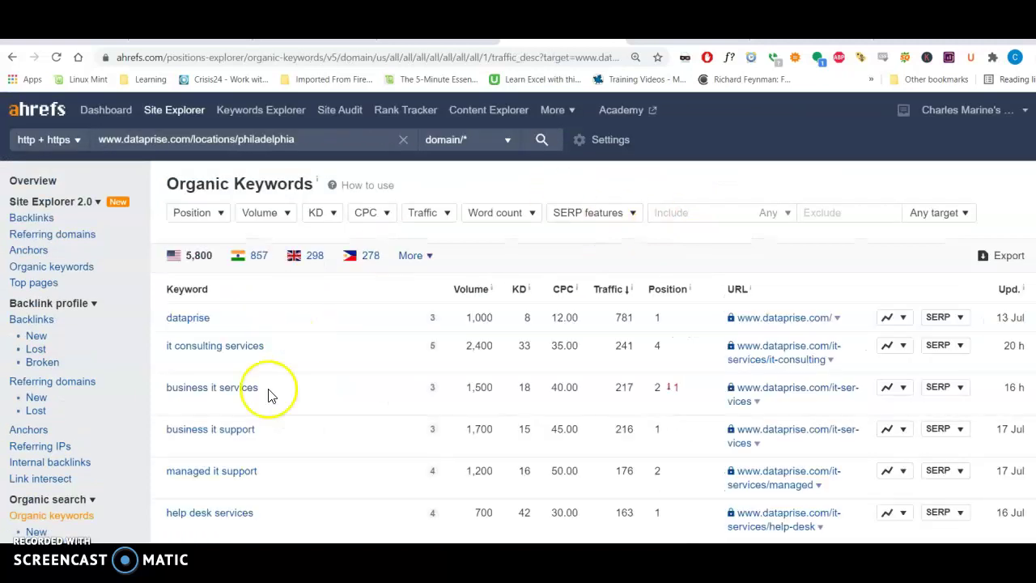
{"action": "scroll", "coordinate": [329, 382], "scroll_direction": "down", "scroll_amount": 2}
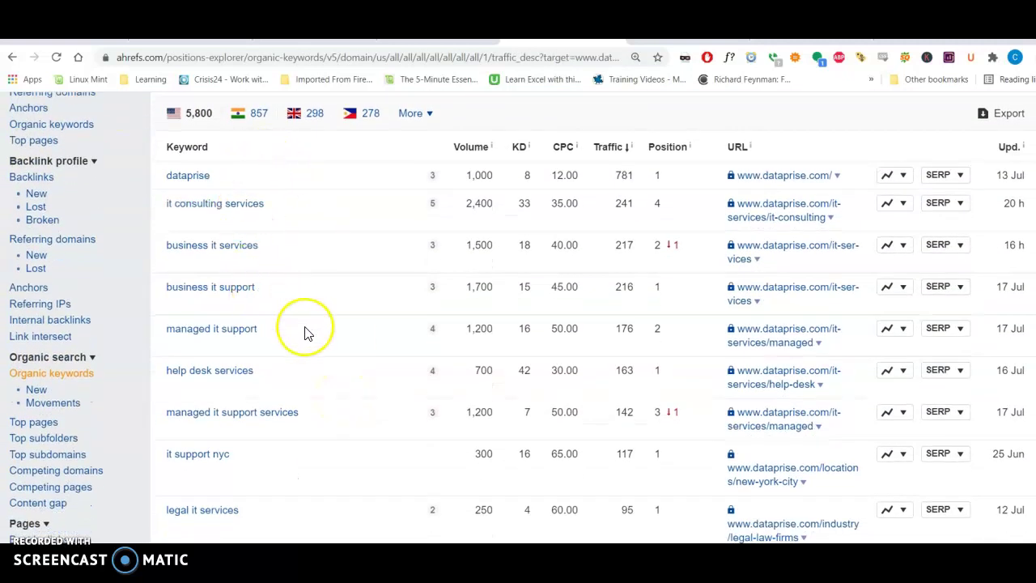
{"action": "scroll", "coordinate": [308, 334], "scroll_direction": "down", "scroll_amount": 3}
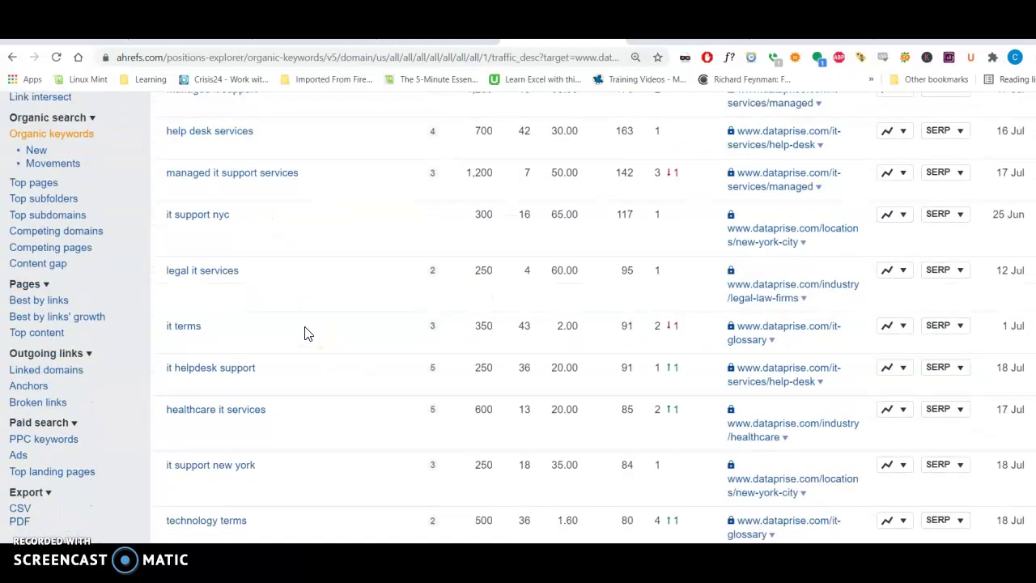
{"action": "scroll", "coordinate": [308, 333], "scroll_direction": "up", "scroll_amount": 5}
{"action": "scroll", "coordinate": [308, 334], "scroll_direction": "down", "scroll_amount": 4}
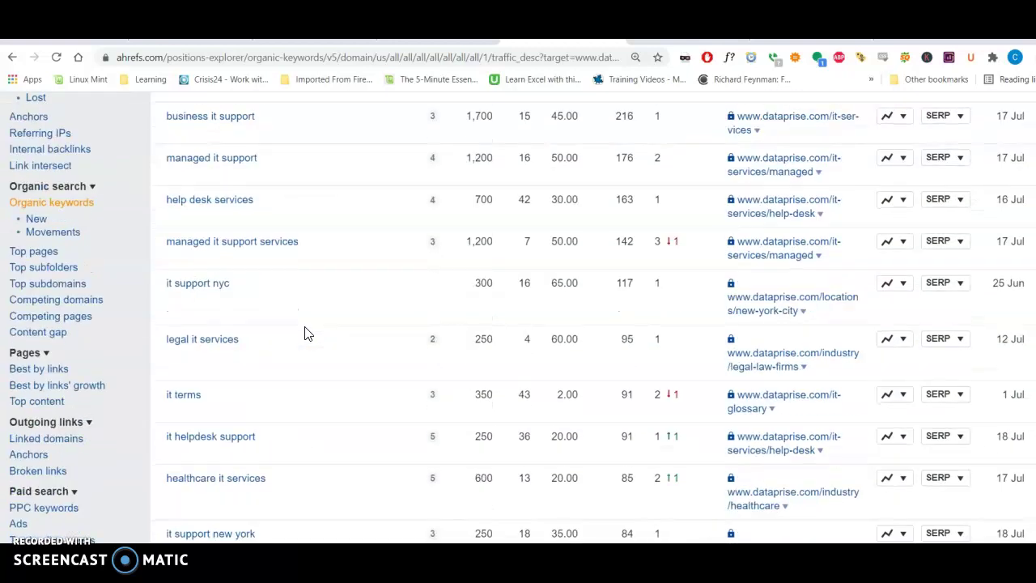
{"action": "scroll", "coordinate": [308, 334], "scroll_direction": "up", "scroll_amount": 3}
{"action": "scroll", "coordinate": [308, 333], "scroll_direction": "up", "scroll_amount": 1}
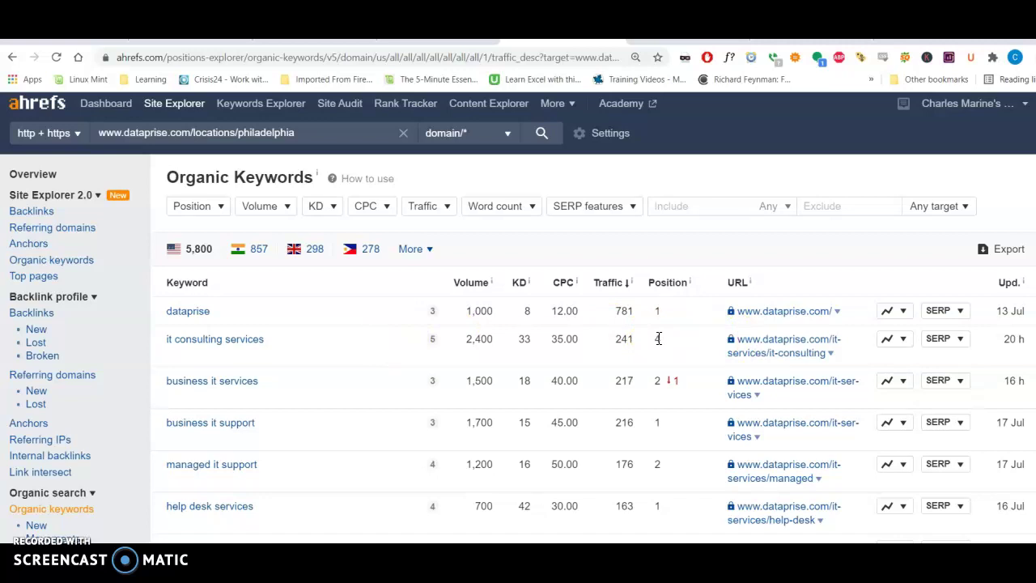
{"action": "scroll", "coordinate": [398, 389], "scroll_direction": "down", "scroll_amount": 15}
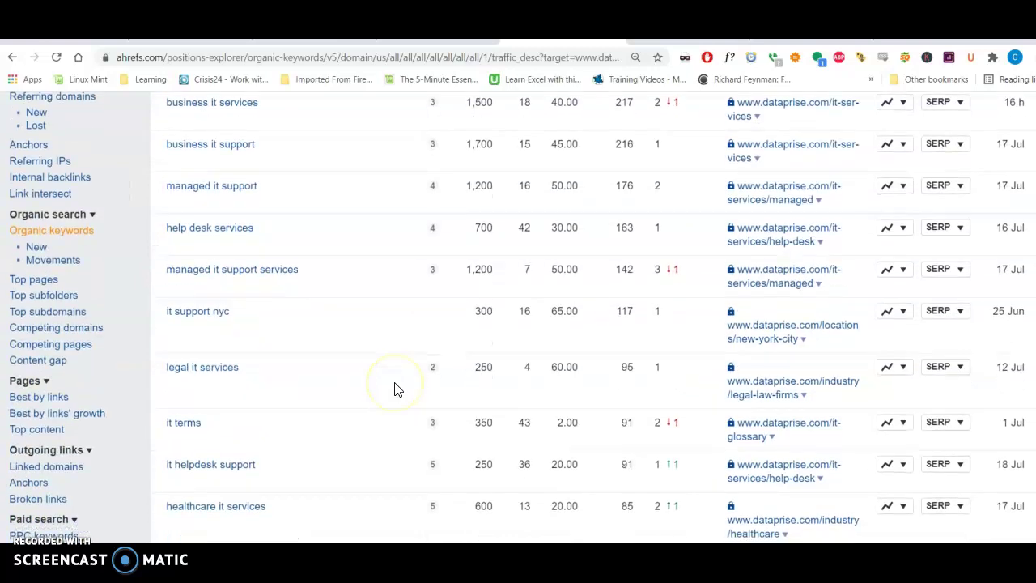
{"action": "scroll", "coordinate": [397, 389], "scroll_direction": "up", "scroll_amount": 15}
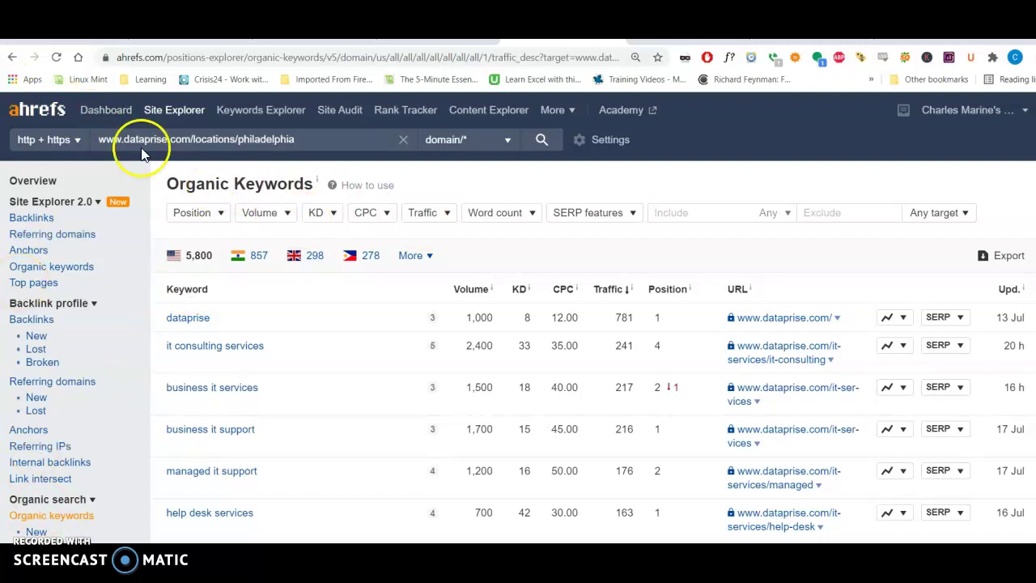
- Go back to the Dataprise Philadelphia Overview showing DR 54 and 10.1K backlinks
{"action": "left_click", "coordinate": [40, 181]}
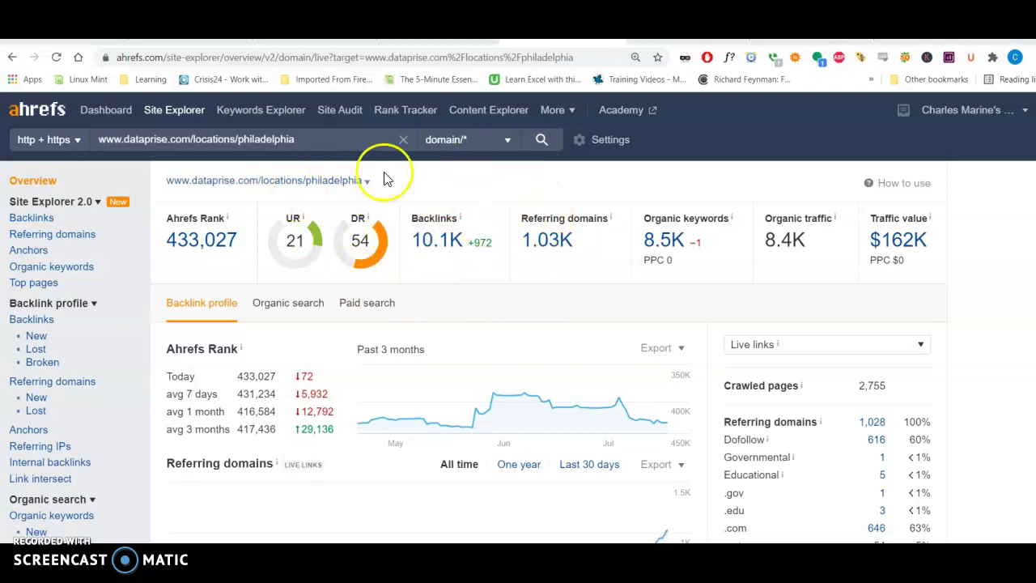
- Switch to the em2techglobal.com tab, zoom to 110%, and scroll through its services
{"action": "left_click", "coordinate": [89, 31]}
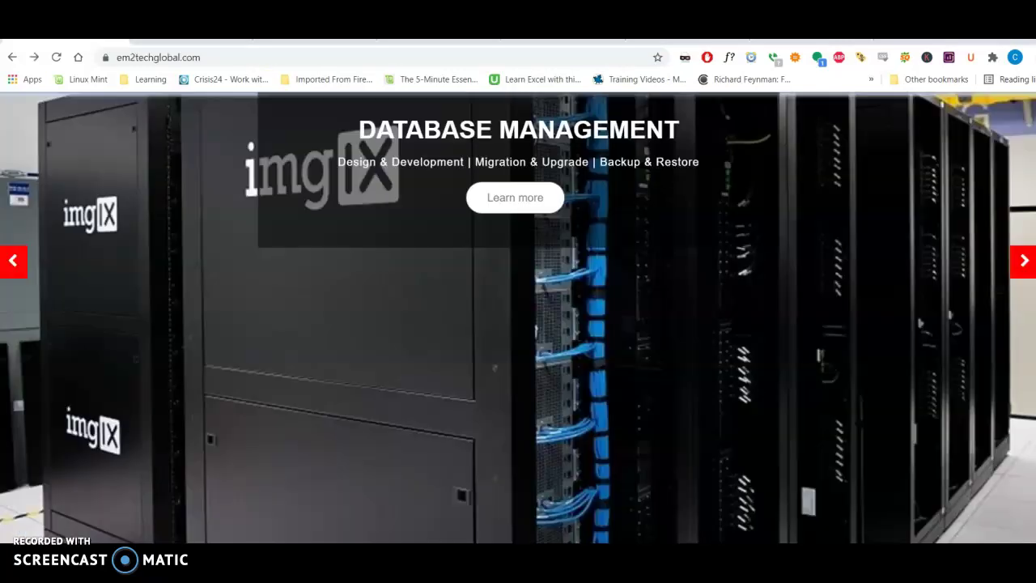
{"action": "scroll", "coordinate": [489, 314], "scroll_direction": "up", "scroll_amount": 3}
{"action": "key", "text": "ctrl+plus"}
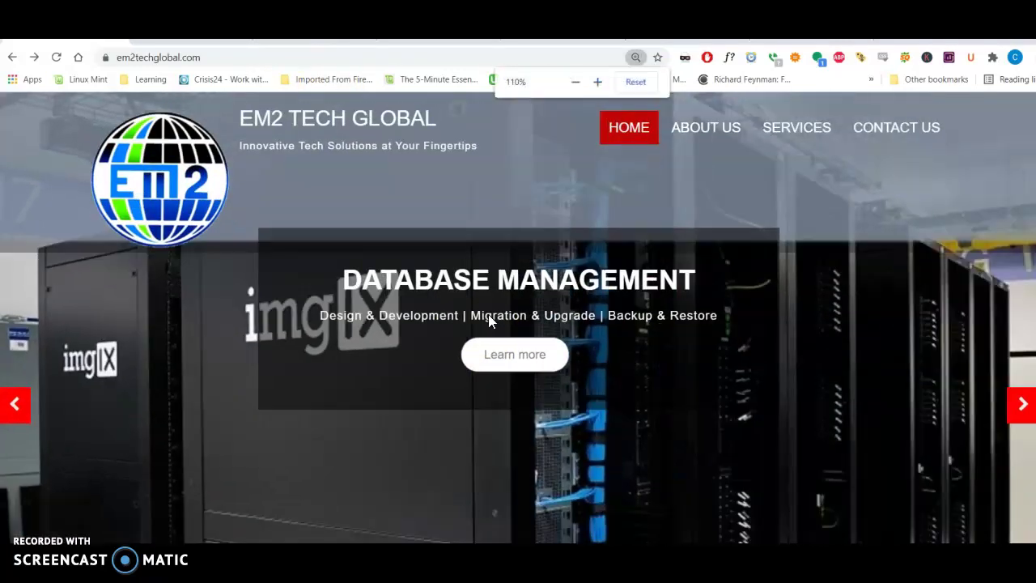
{"action": "scroll", "coordinate": [488, 320], "scroll_direction": "down", "scroll_amount": 5}
{"action": "scroll", "coordinate": [488, 320], "scroll_direction": "up", "scroll_amount": 5}
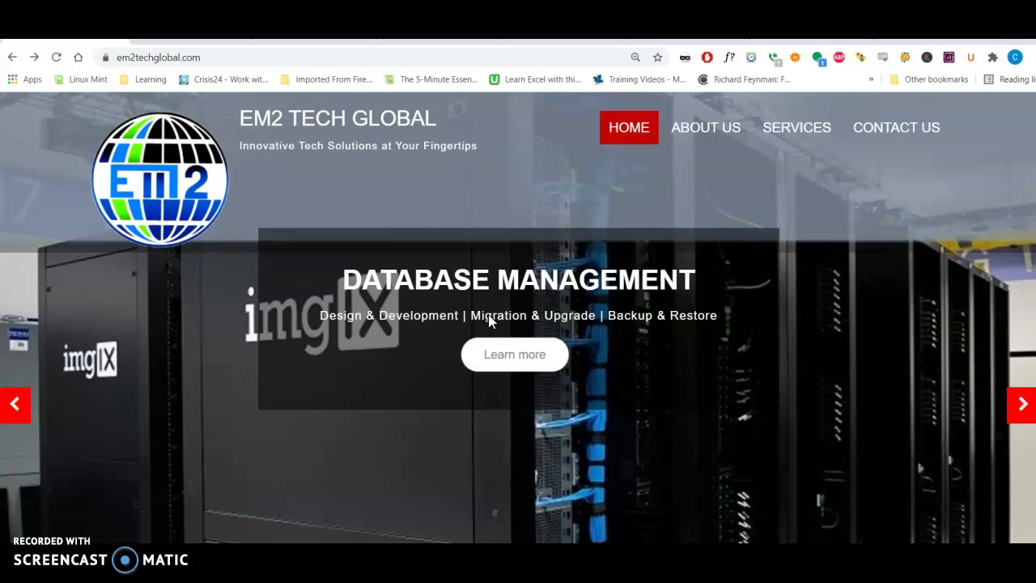
{"action": "left_click", "coordinate": [826, 113]}
{"action": "scroll", "coordinate": [173, 431], "scroll_direction": "down", "scroll_amount": 10}
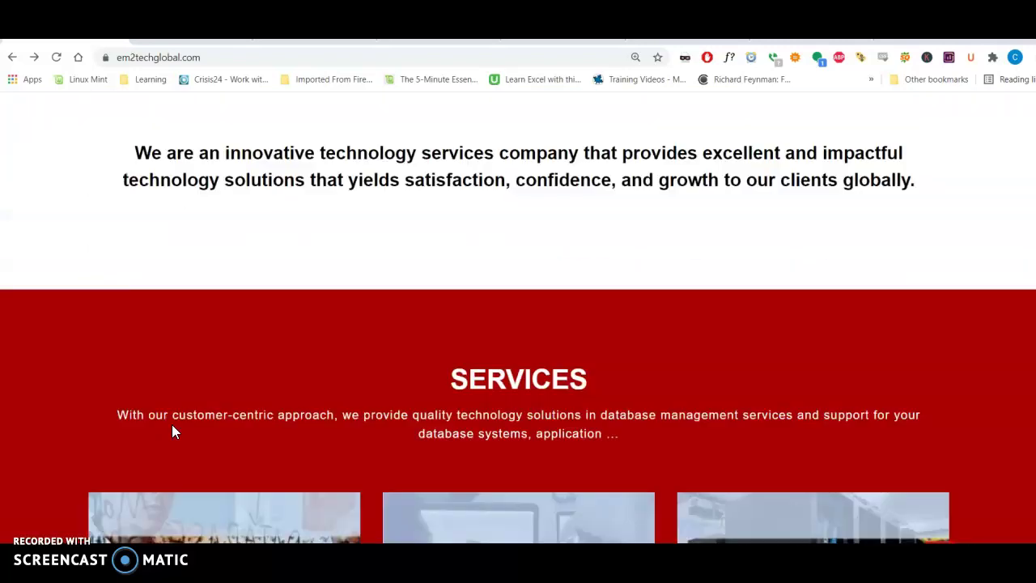
{"action": "scroll", "coordinate": [171, 427], "scroll_direction": "down", "scroll_amount": 4}
{"action": "scroll", "coordinate": [172, 427], "scroll_direction": "up", "scroll_amount": 14}
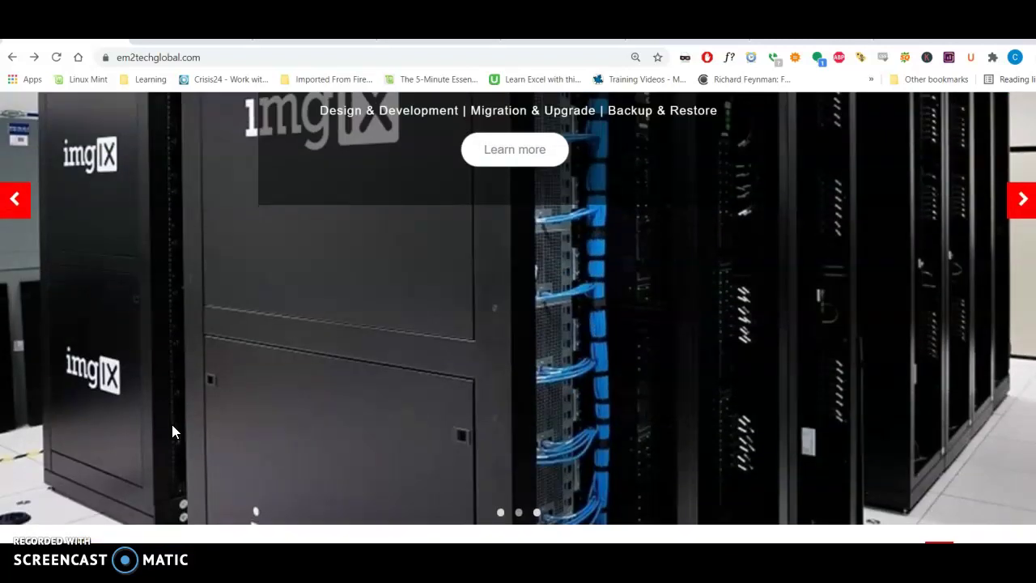